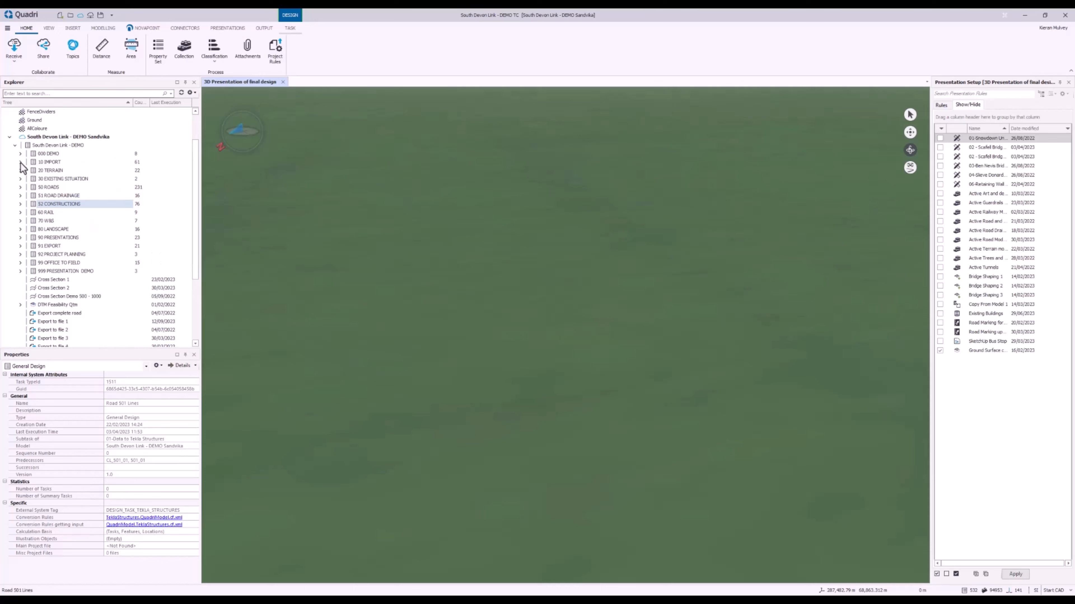
Step: Open the TERRAIN_DATA_SURVEY OSGB36 import task, found under 10 IMPORT, 101 SURVEY, 10100 Terrain data, and show its DWG data in a separate view
click(21, 162)
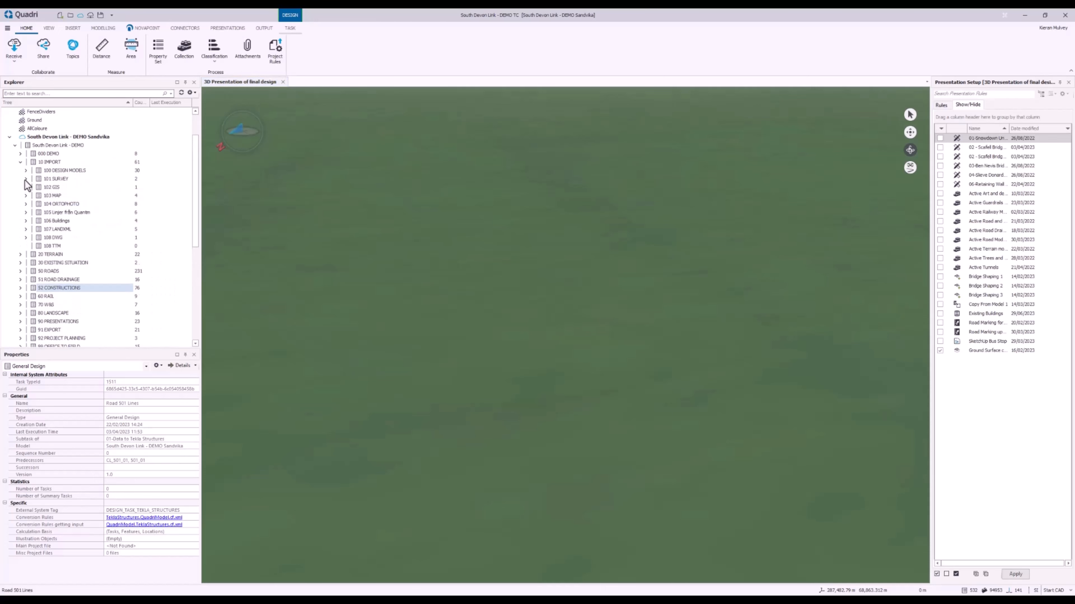
click(25, 178)
click(31, 187)
click(65, 205)
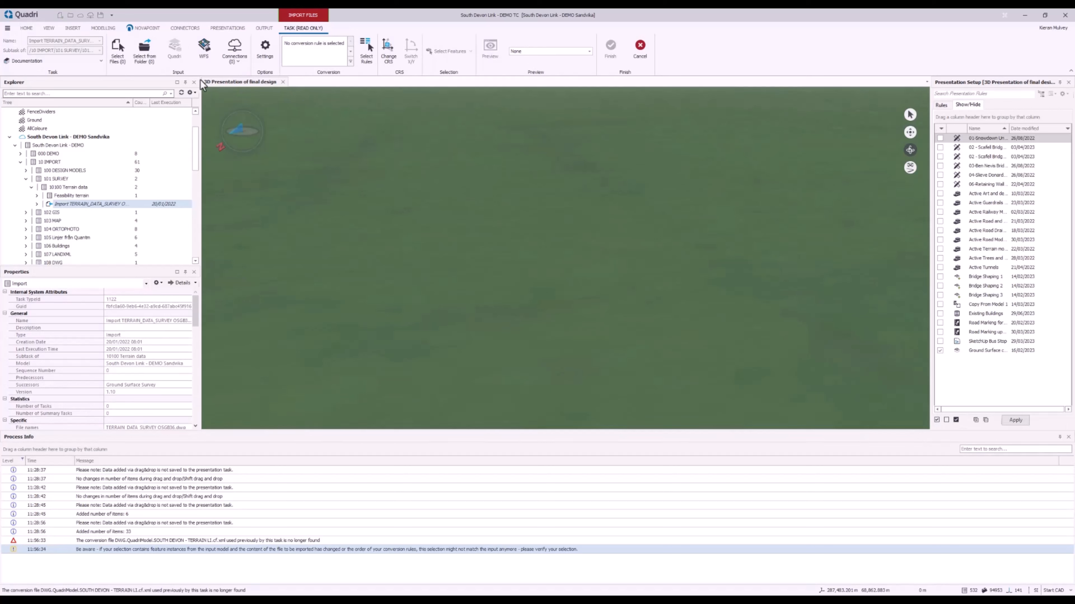
right_click(123, 205)
click(159, 233)
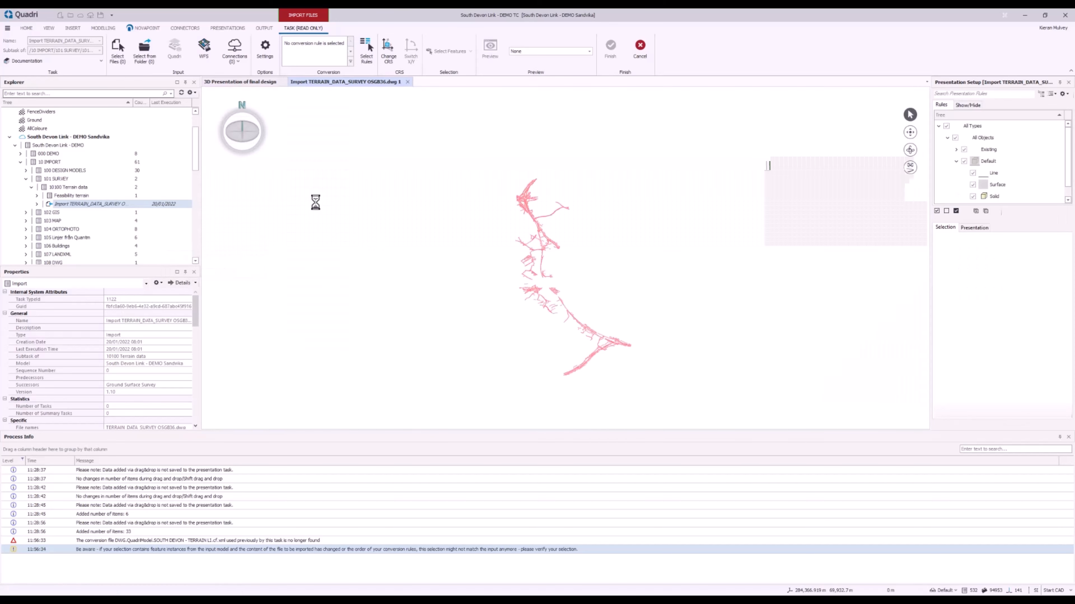
Step: Examine the survey lines and points of the terrain import in 3D, and close the import view and the Process Info pane
scroll(569, 318, up, 6)
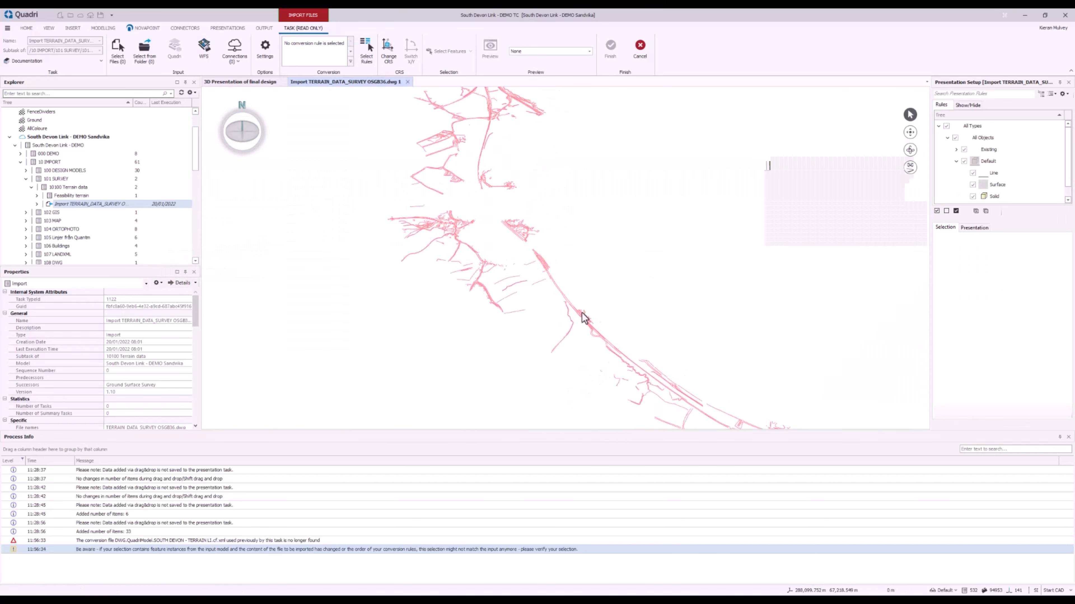
click(910, 150)
drag(624, 223, 556, 216)
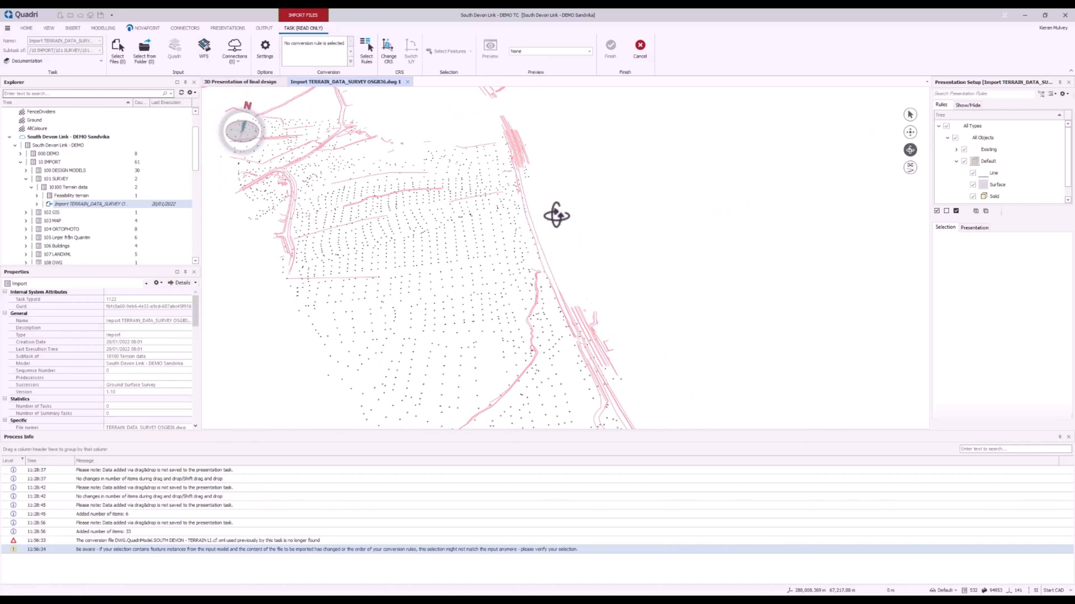
click(911, 132)
mouse_move(456, 187)
mouse_down()
mouse_move(523, 286)
mouse_move(548, 348)
mouse_move(538, 297)
mouse_move(539, 312)
mouse_up()
drag(470, 121, 684, 346)
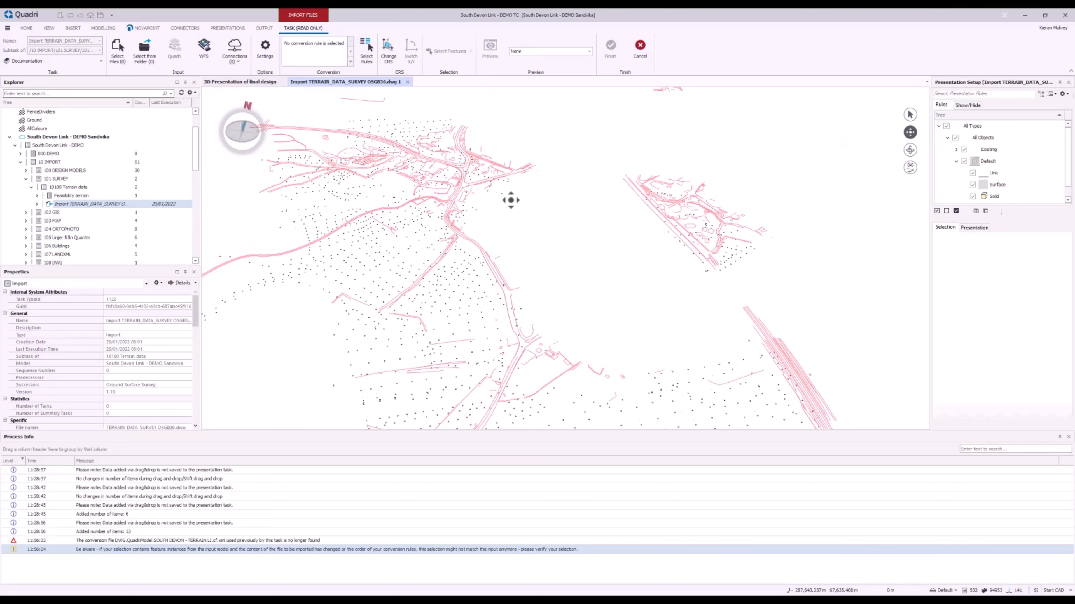
drag(511, 199, 544, 220)
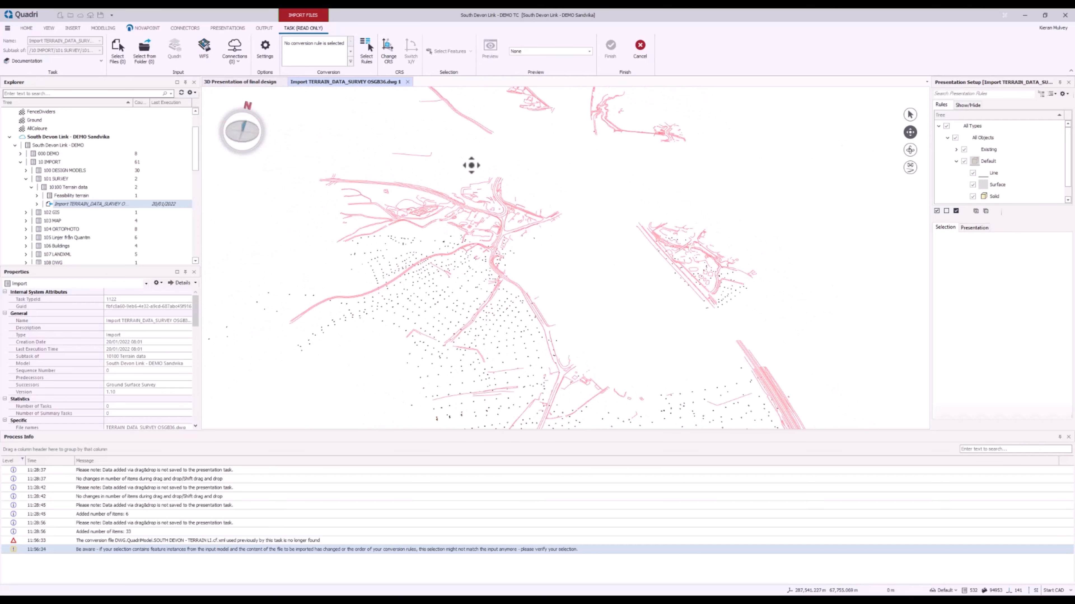
mouse_move(471, 165)
mouse_down()
mouse_move(530, 185)
mouse_move(614, 310)
mouse_up()
mouse_move(542, 115)
mouse_down()
mouse_move(584, 207)
mouse_move(570, 156)
mouse_up()
click(410, 83)
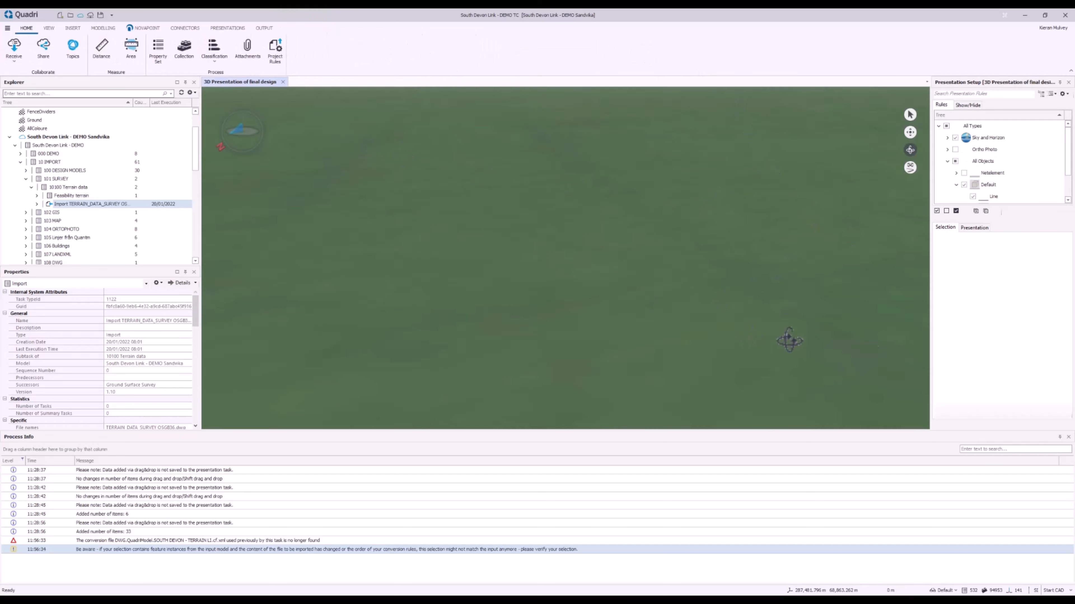
click(1068, 438)
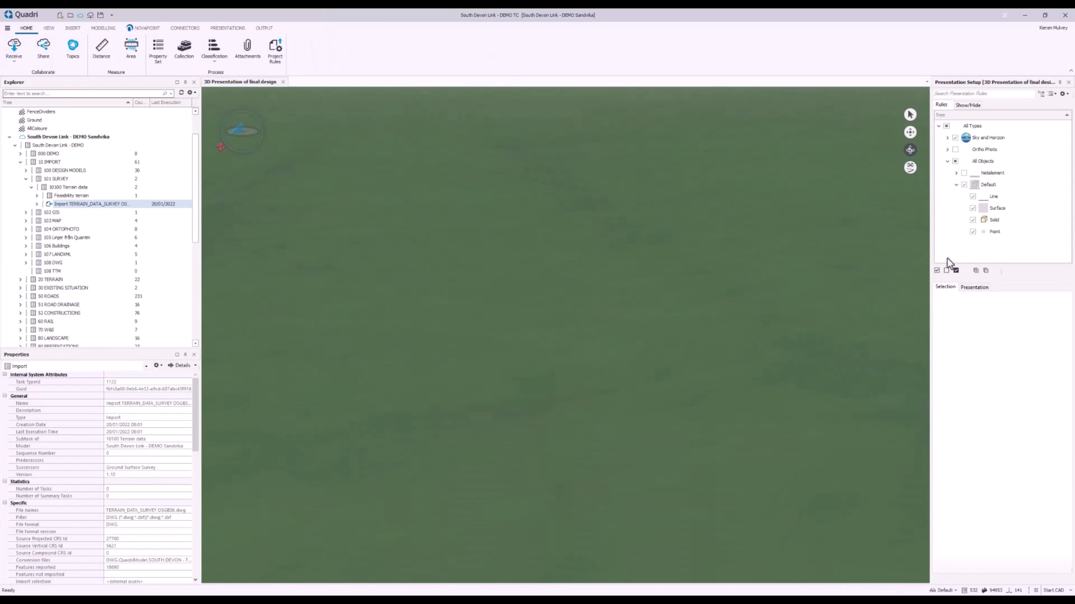
Step: Show the Active Terrain and Active Trees items in the 3D presentation of the final design
click(966, 106)
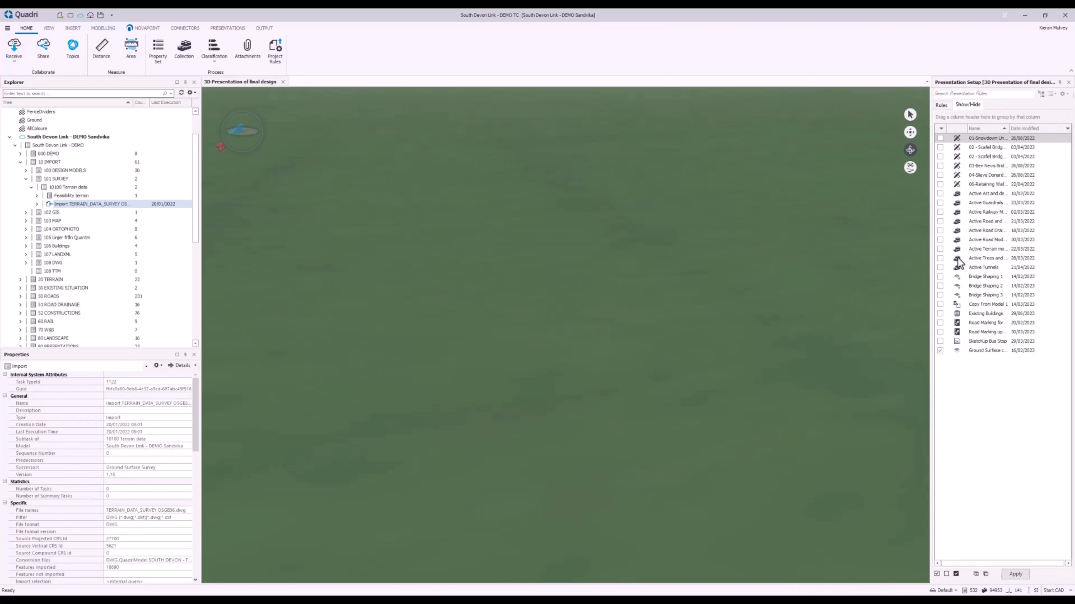
click(940, 249)
click(939, 258)
click(1014, 574)
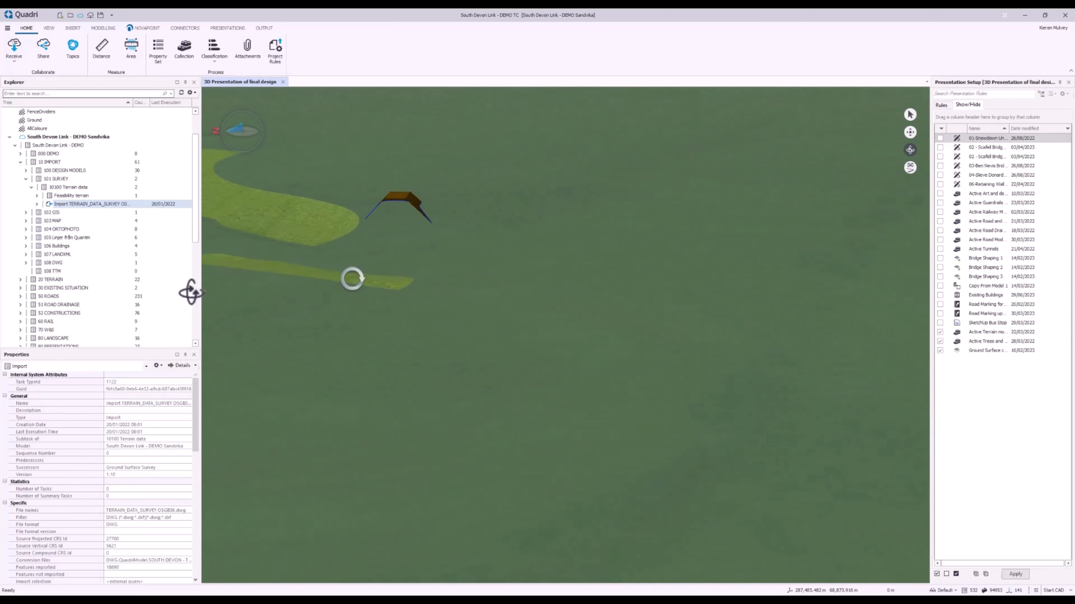
Step: Show the Active Road Drainage item in the 3D presentation
click(910, 134)
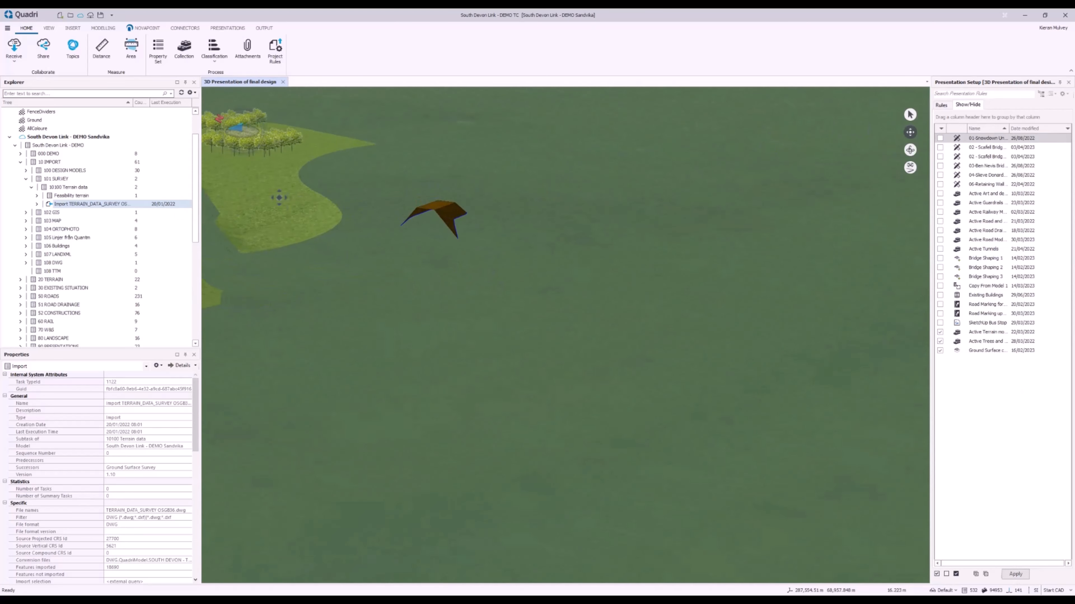
drag(278, 196, 523, 213)
scroll(551, 187, down, 2)
scroll(552, 187, down, 2)
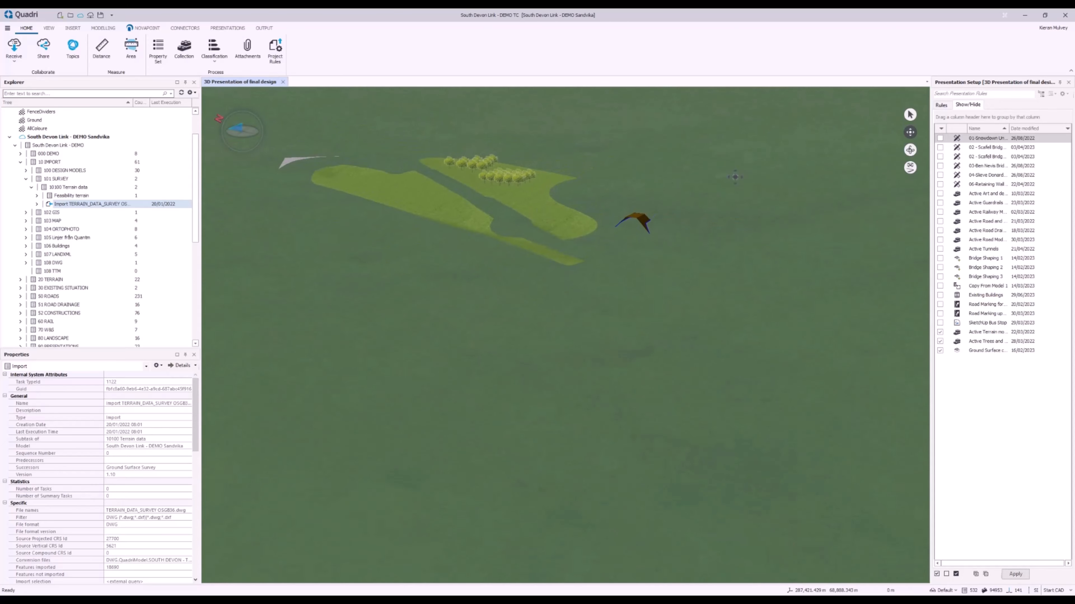
click(956, 233)
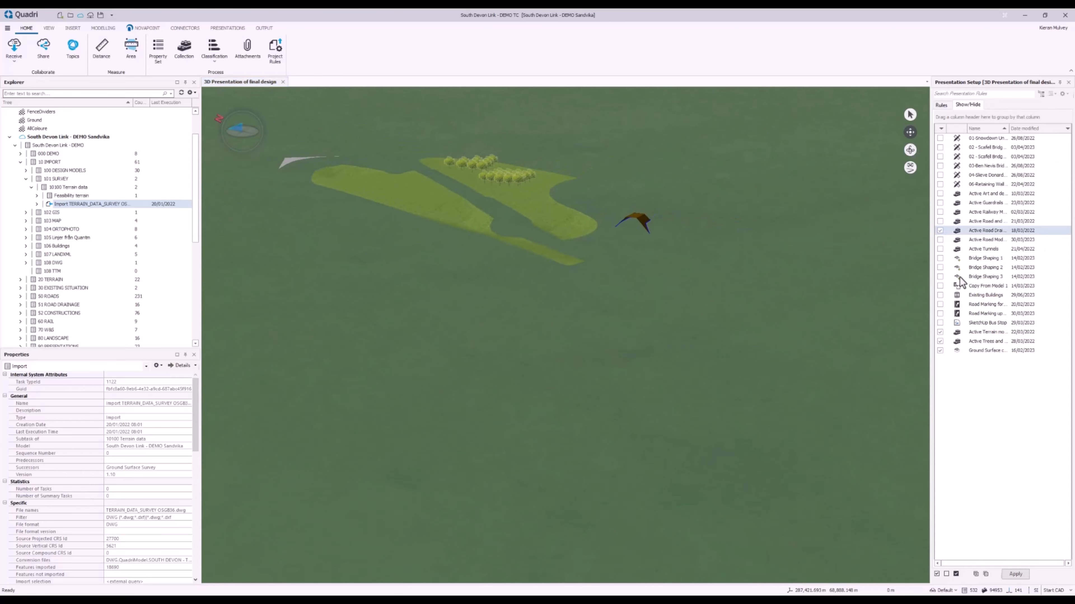
click(1014, 574)
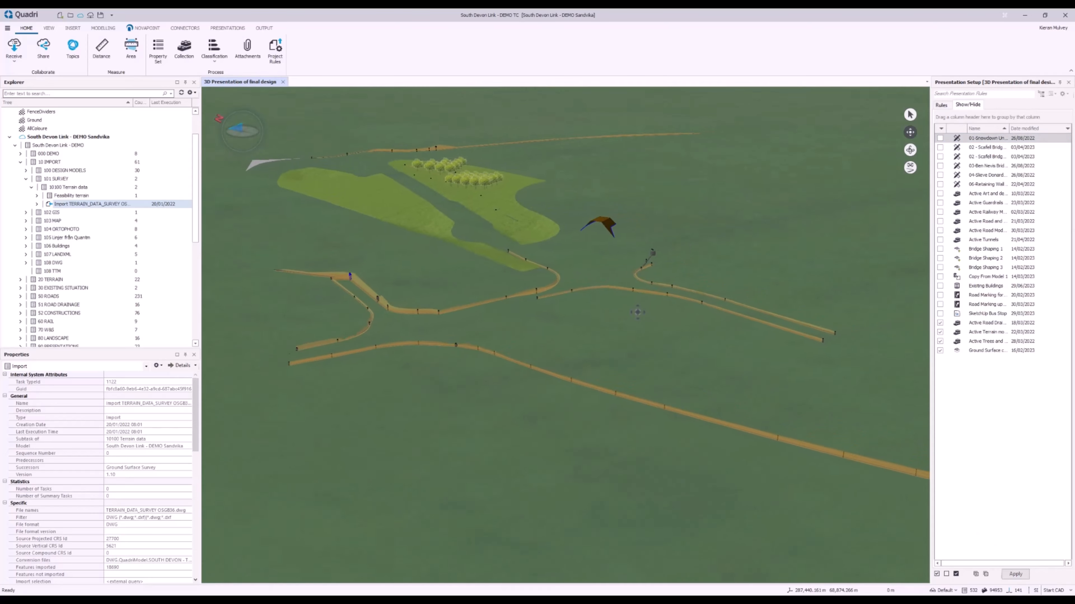
Step: Show the Active Road Model and the Active Railway item in the 3D presentation, applying each one separately
click(940, 230)
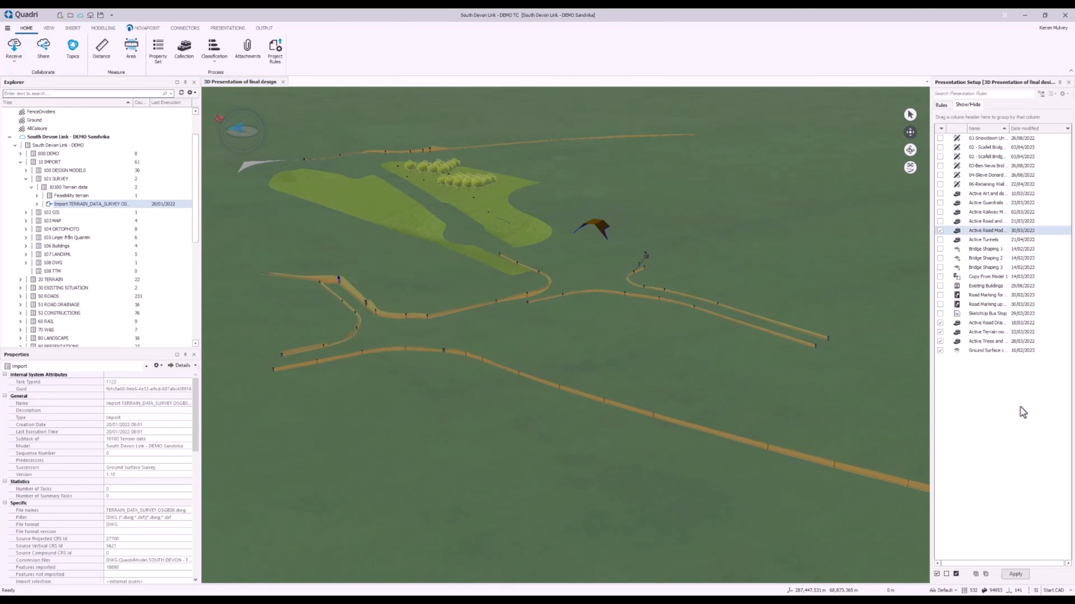
click(1016, 574)
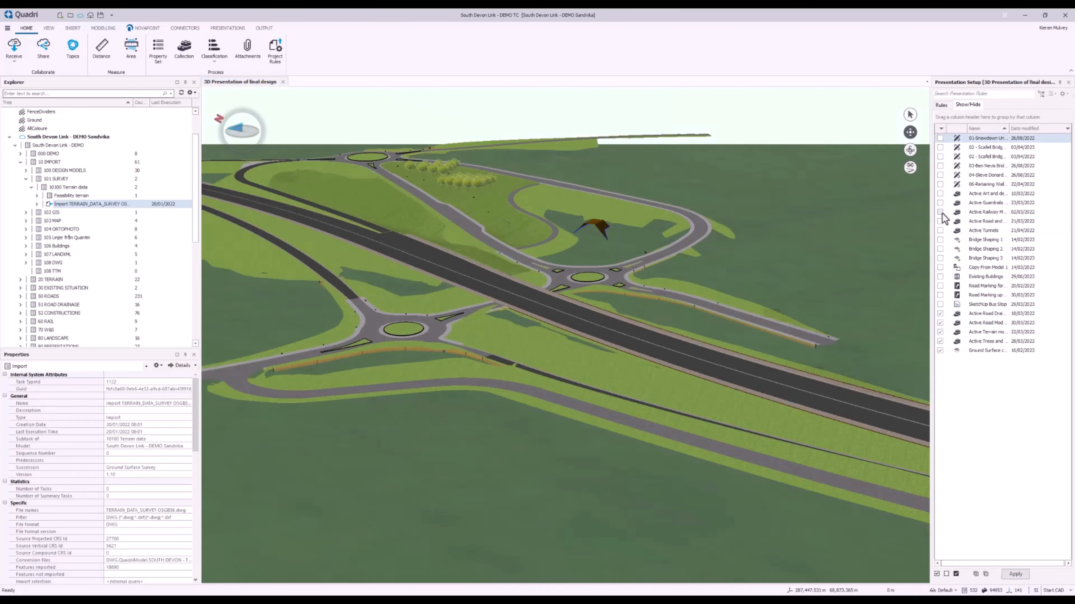
click(940, 212)
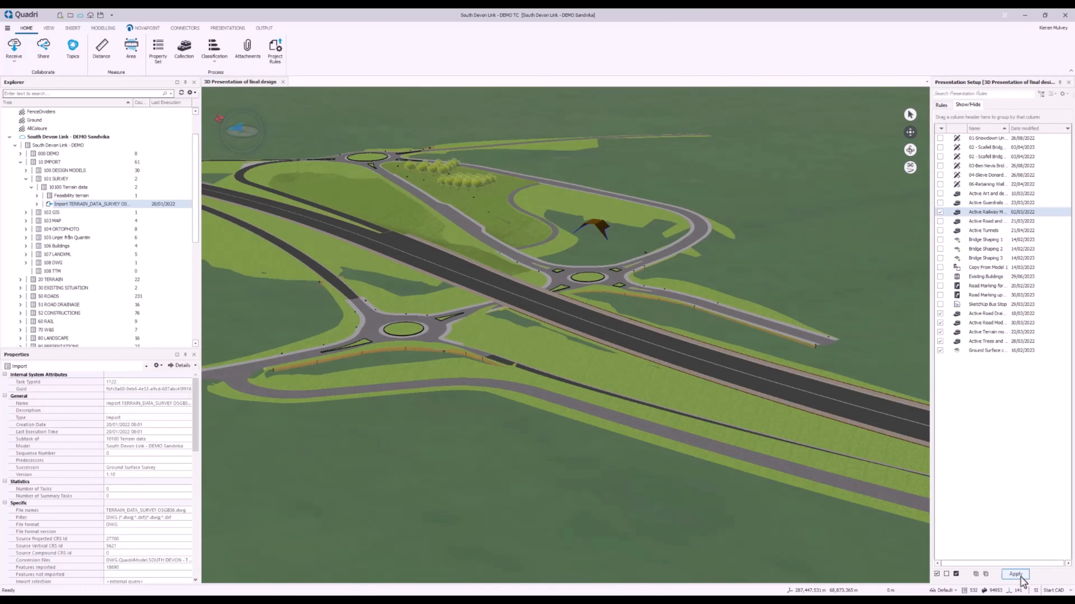
click(1016, 574)
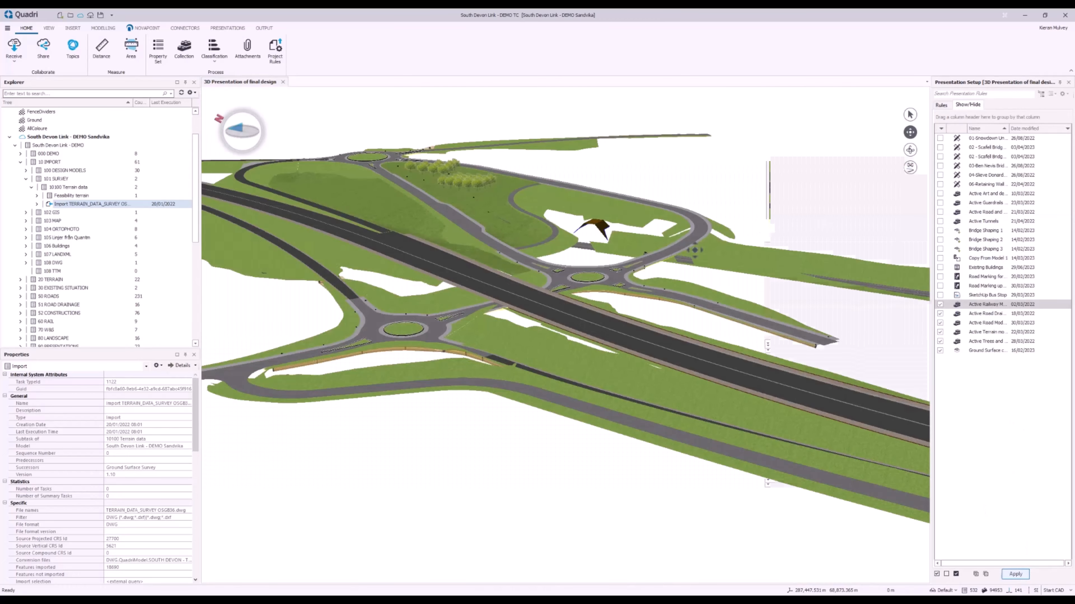
Step: Show every listed item in the 3D presentation, including bridges, buildings and road markings
scroll(675, 248, down, 2)
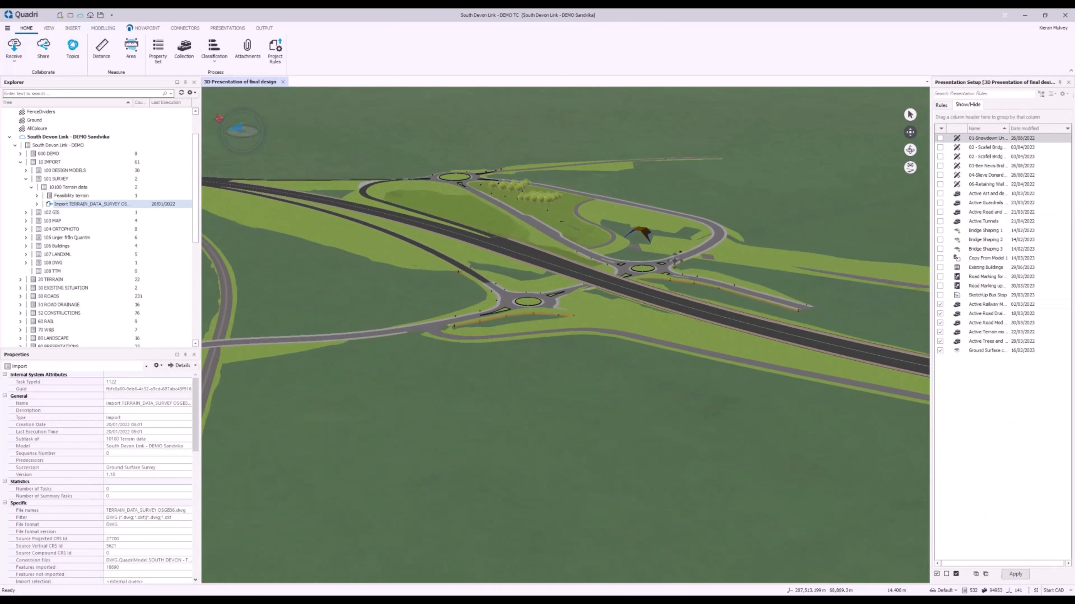
drag(659, 291, 682, 312)
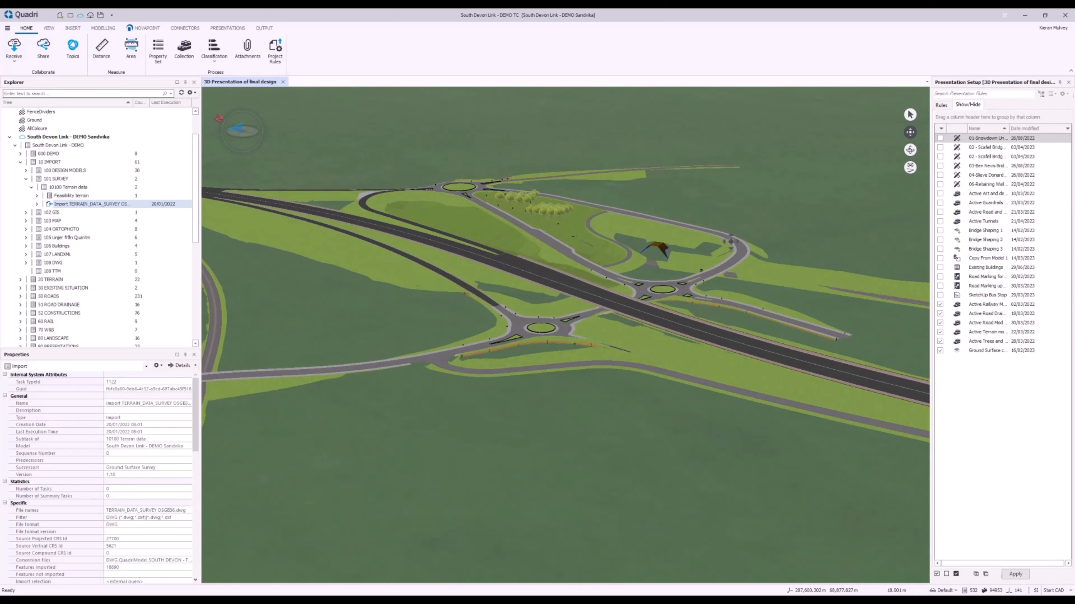
scroll(689, 285, up, 3)
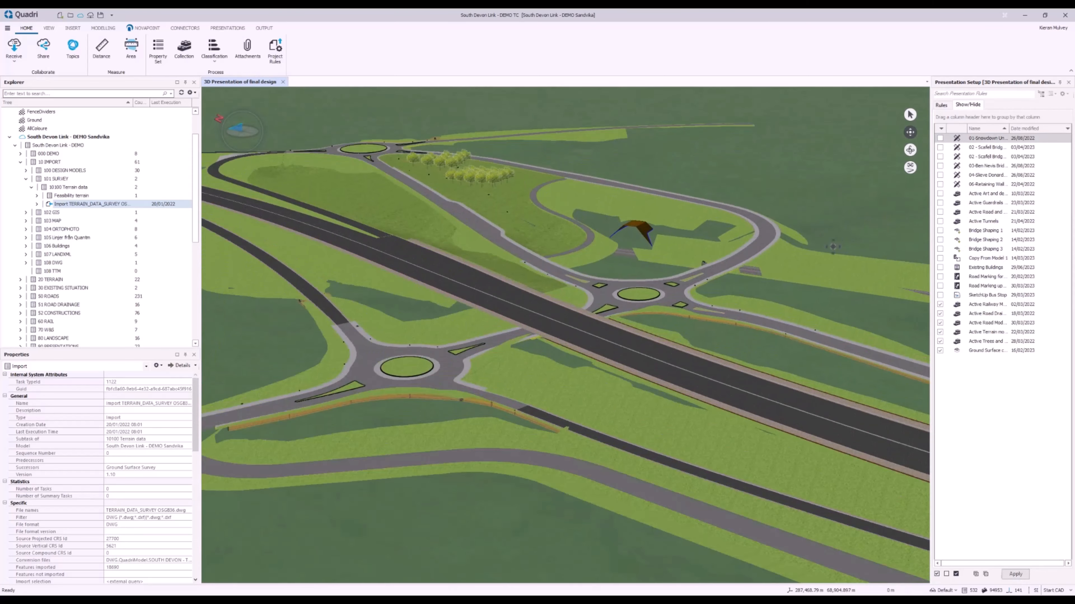
click(937, 574)
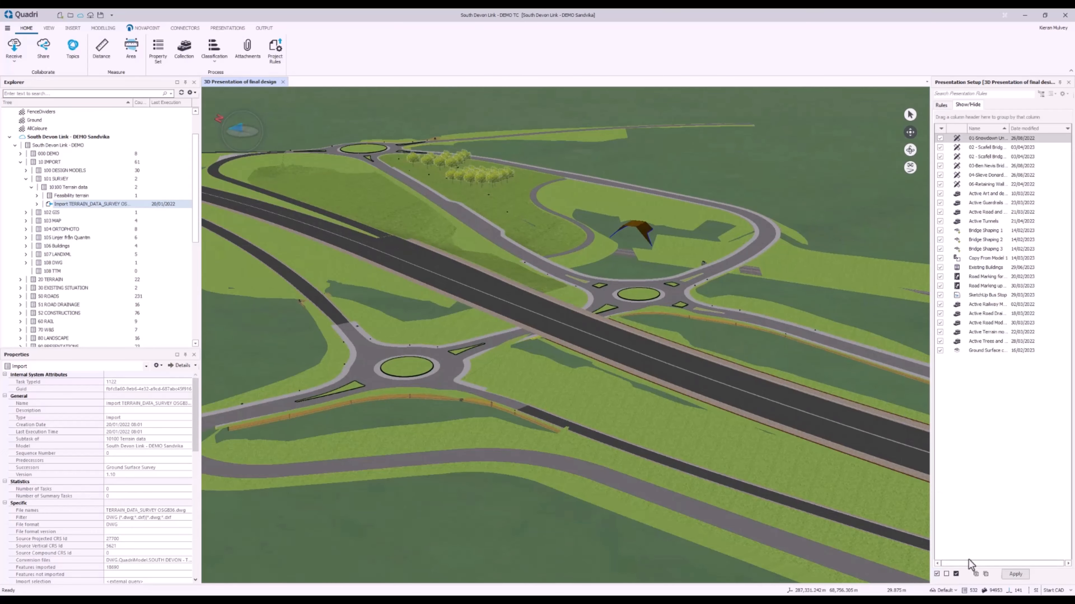
click(1017, 575)
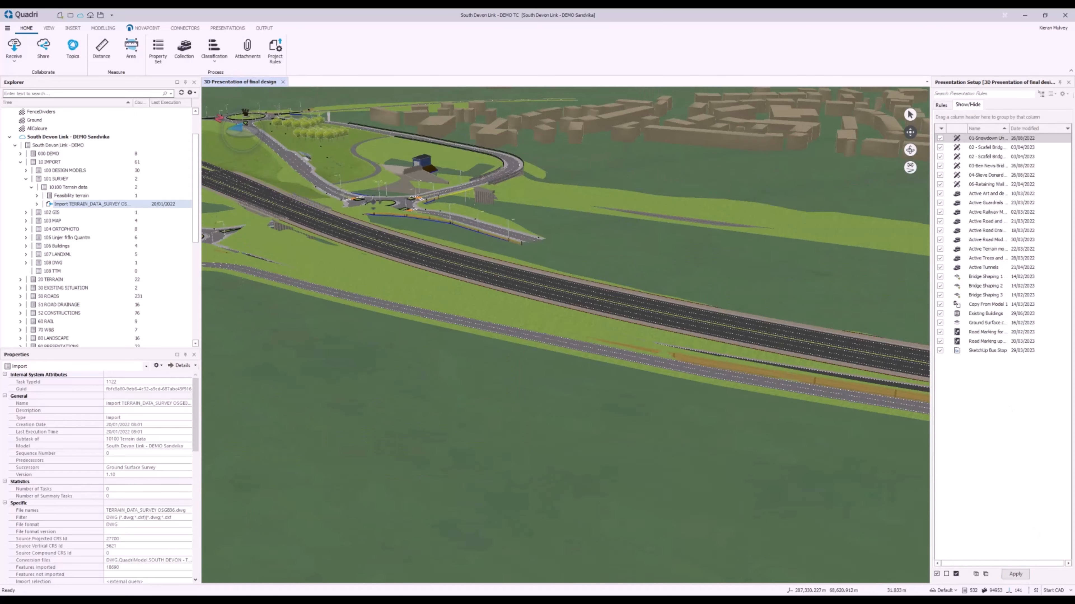
Step: Enable the Ortho Photo presentation rule to drape aerial imagery over the terrain
drag(373, 205, 624, 248)
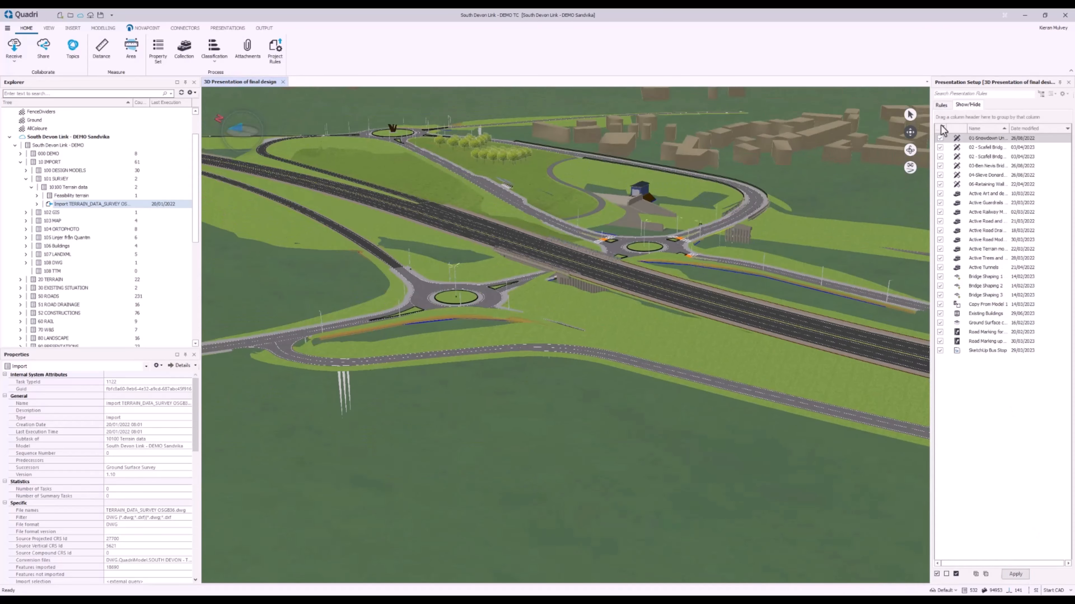
click(938, 105)
click(955, 150)
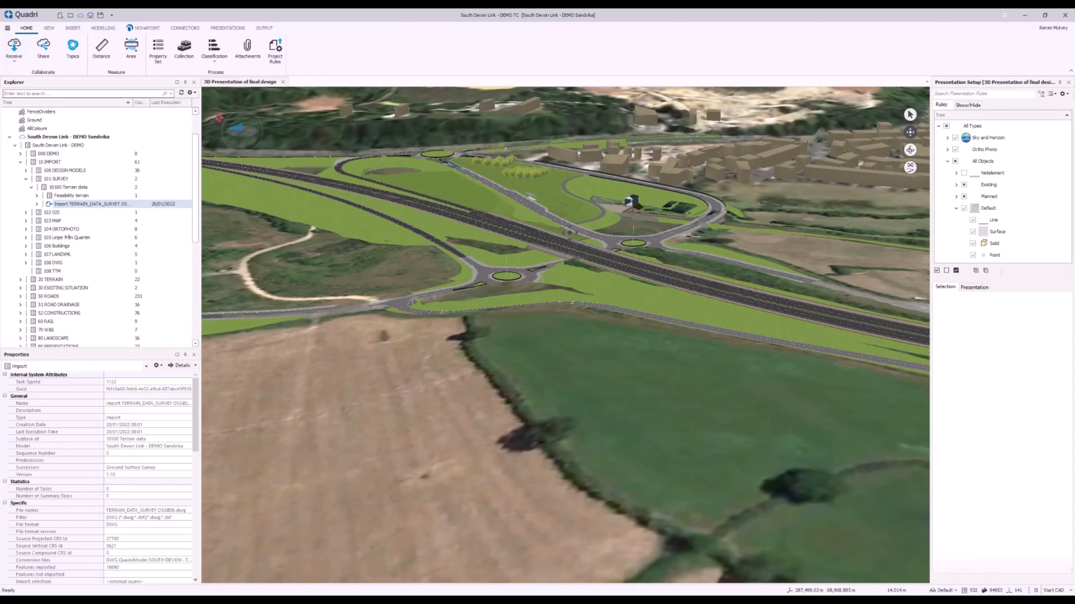
Step: Add the AllColours point cloud to the 3D presentation around the two roundabouts
drag(570, 232, 589, 245)
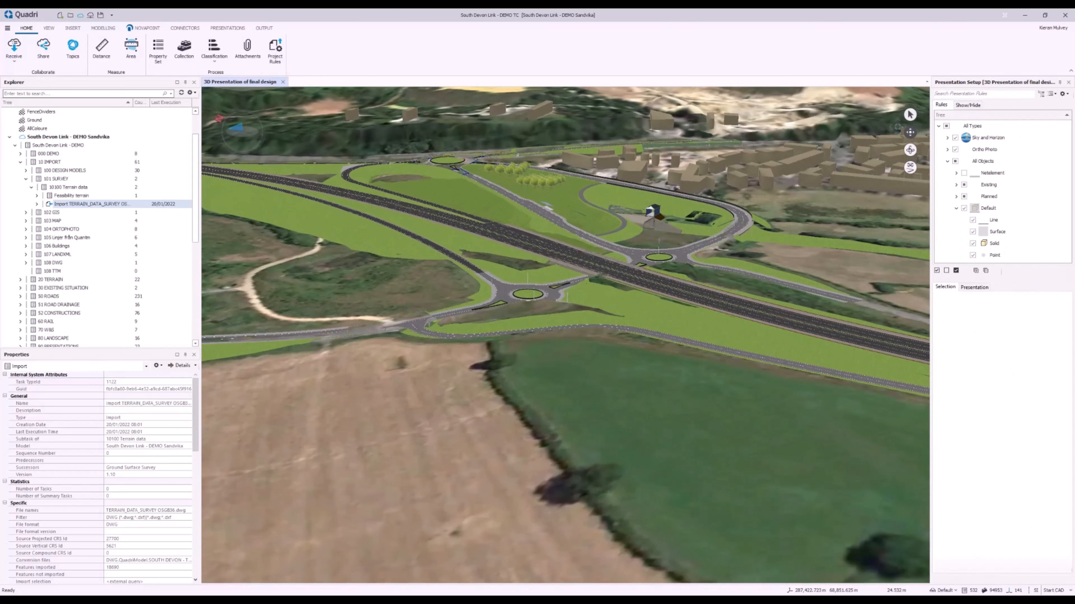
click(911, 150)
drag(783, 207, 753, 193)
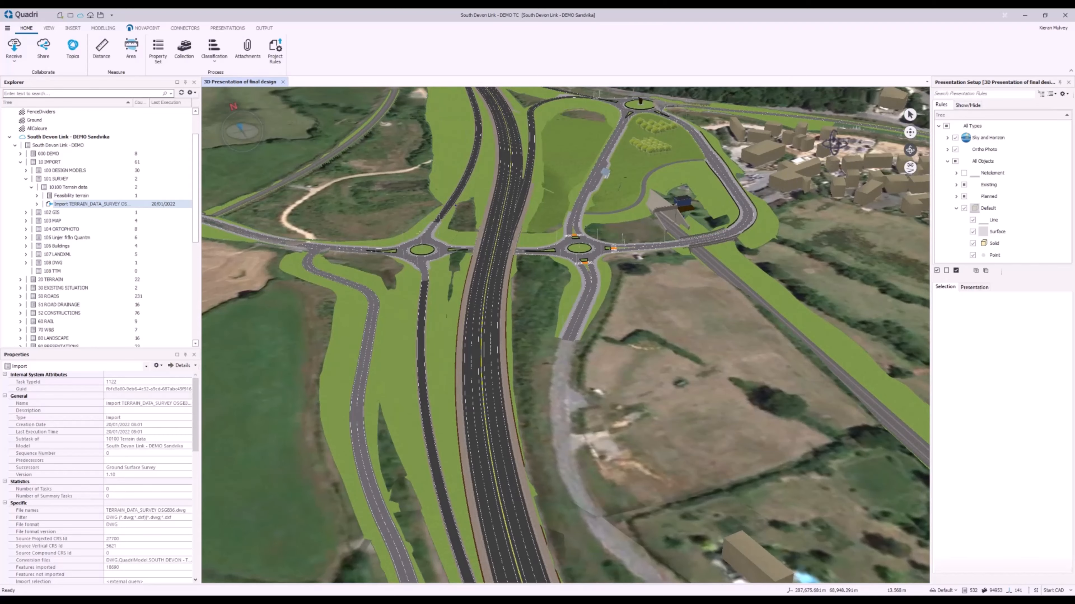
drag(677, 102, 706, 121)
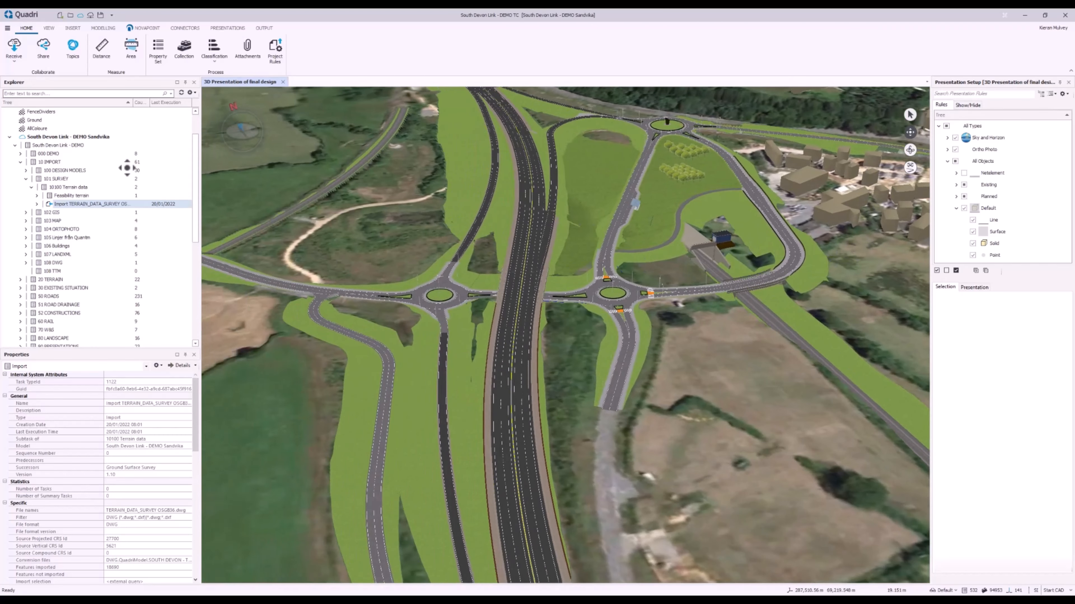
scroll(110, 167, up, 2)
click(34, 122)
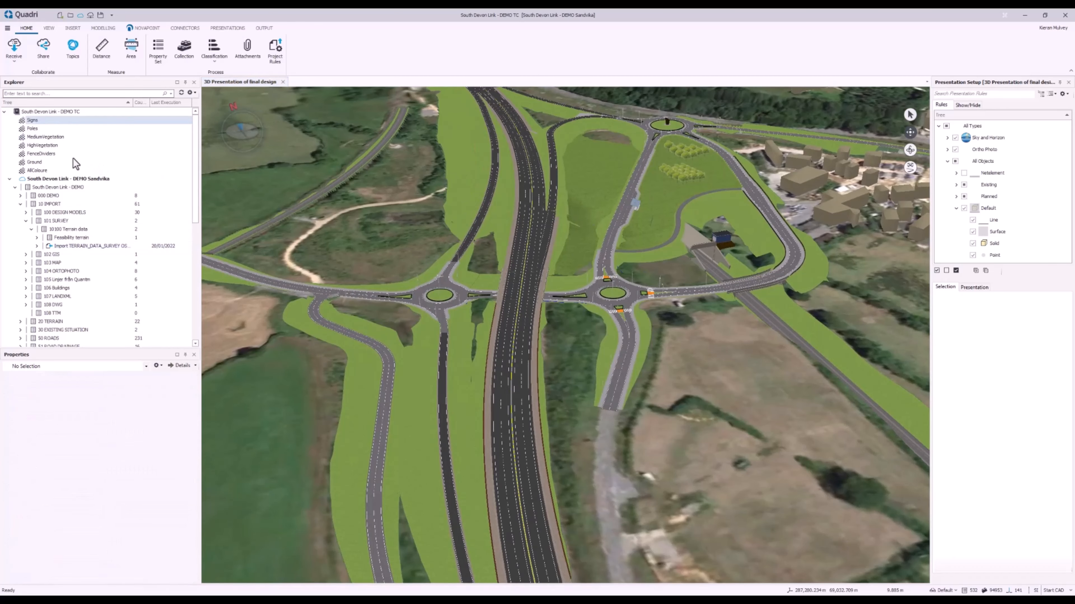
click(65, 171)
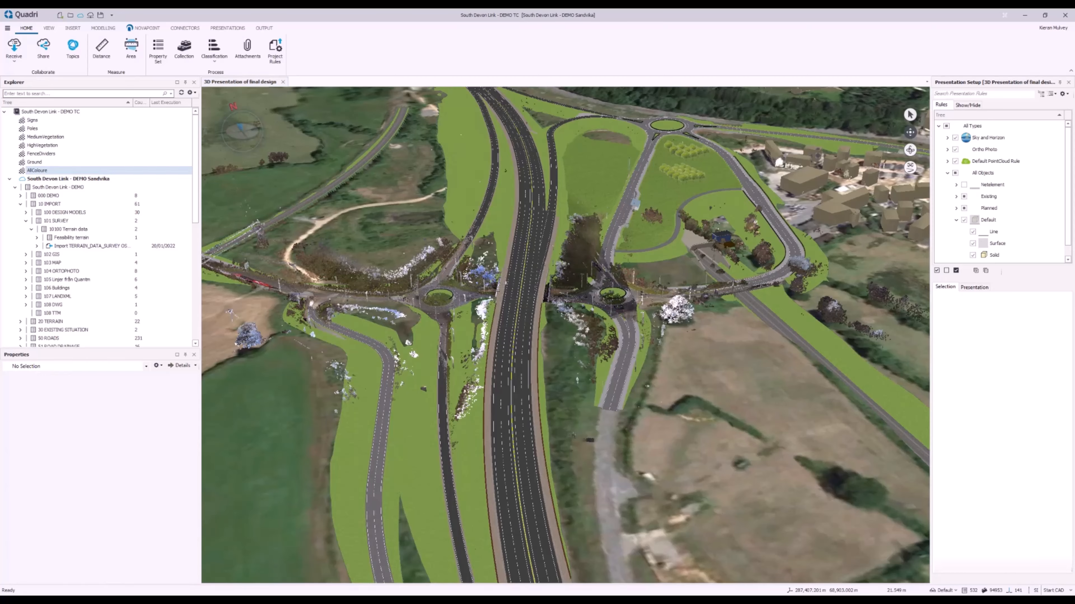
Step: Inspect the point cloud around the roundabouts and hide it by disabling the Default PointCloud Rule
scroll(609, 292, up, 3)
scroll(610, 292, up, 2)
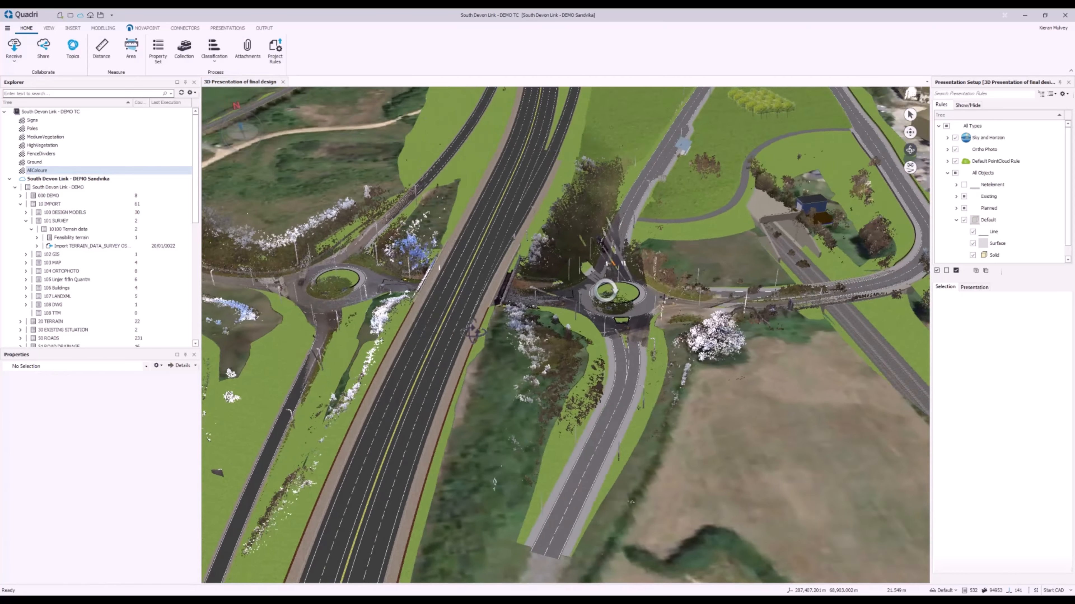
drag(473, 331, 580, 258)
mouse_move(399, 221)
mouse_down()
mouse_move(474, 228)
mouse_move(395, 219)
mouse_up()
click(183, 172)
click(955, 161)
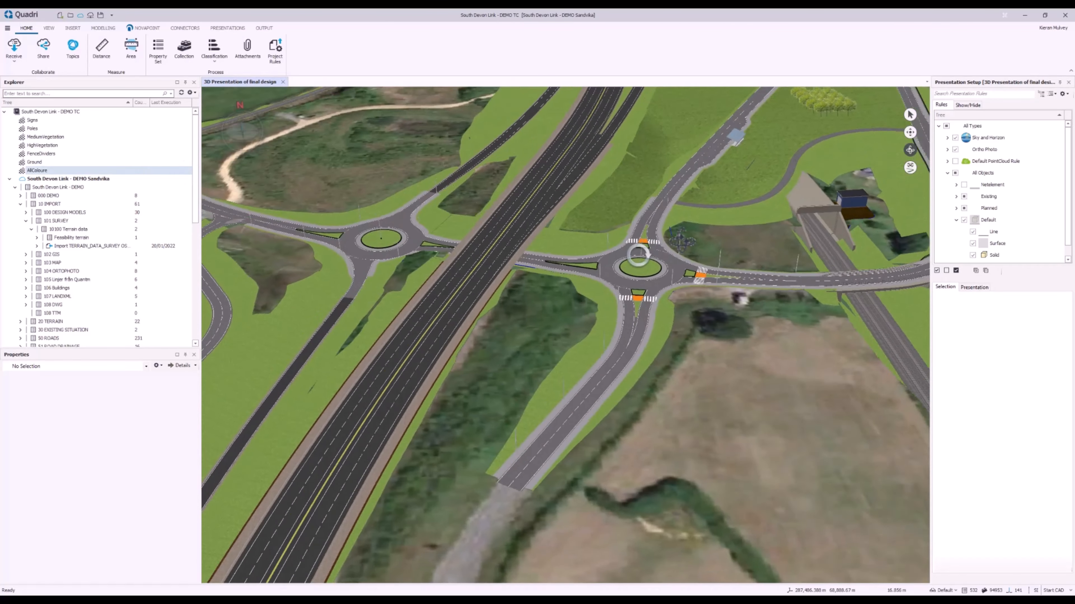
Step: Examine the road bridge that crosses the railway tracks east of the roundabout
drag(752, 216, 580, 223)
scroll(667, 313, up, 6)
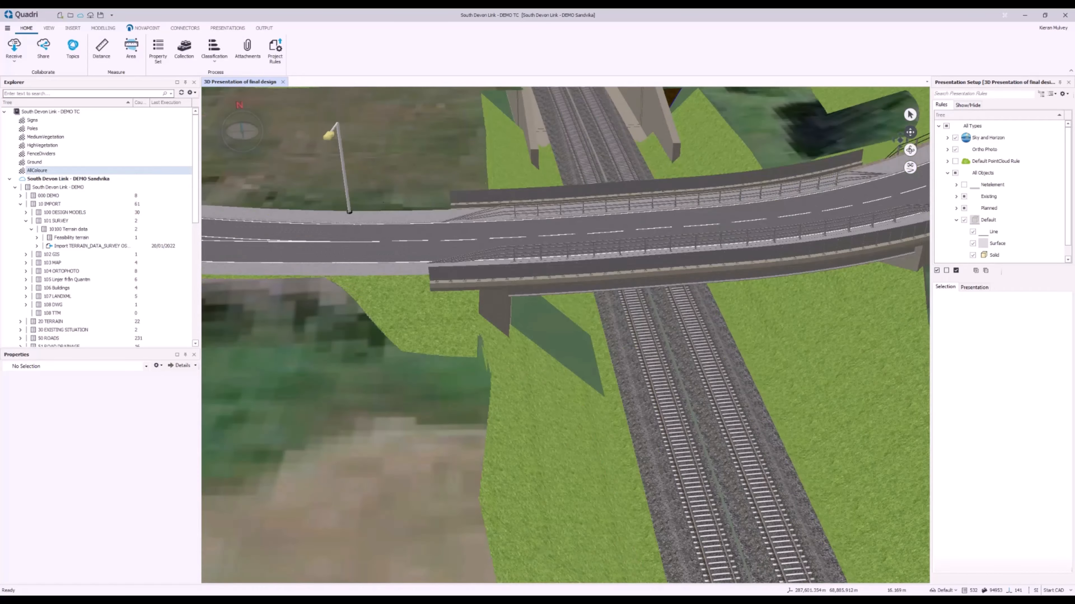
click(909, 153)
drag(524, 240, 523, 250)
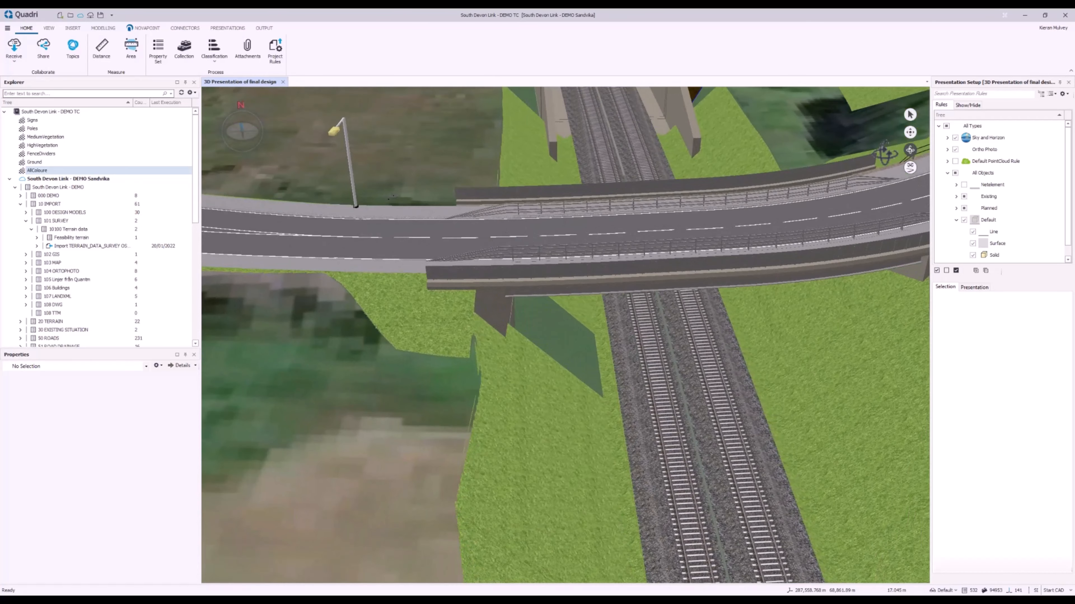
Step: Select the small edge beam part on the bridge above the railway tracks and expand its generic property list
click(909, 133)
drag(841, 195, 761, 195)
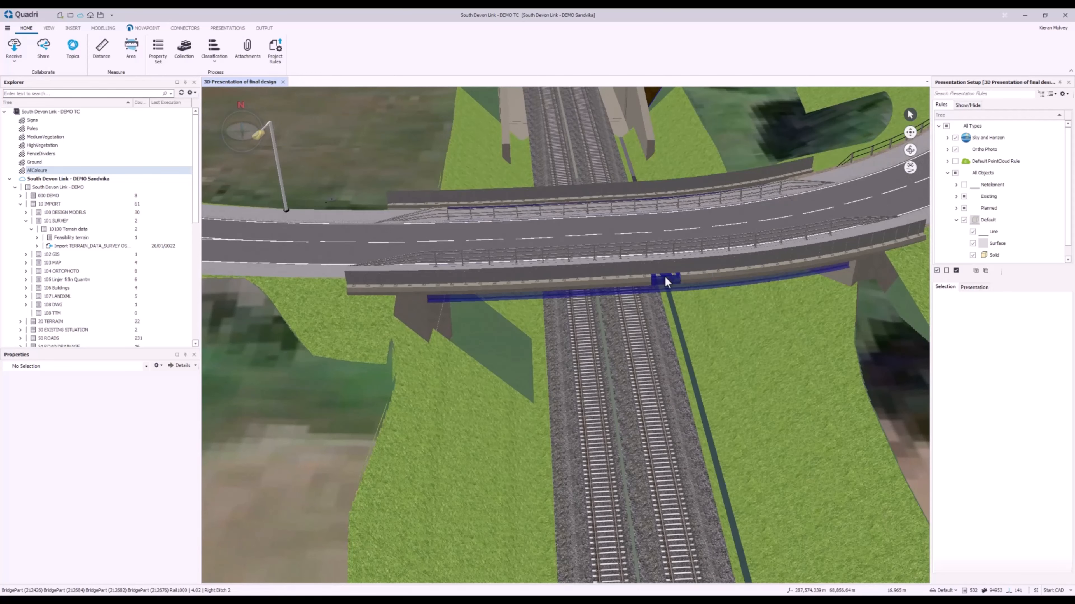
mouse_move(665, 276)
click(702, 282)
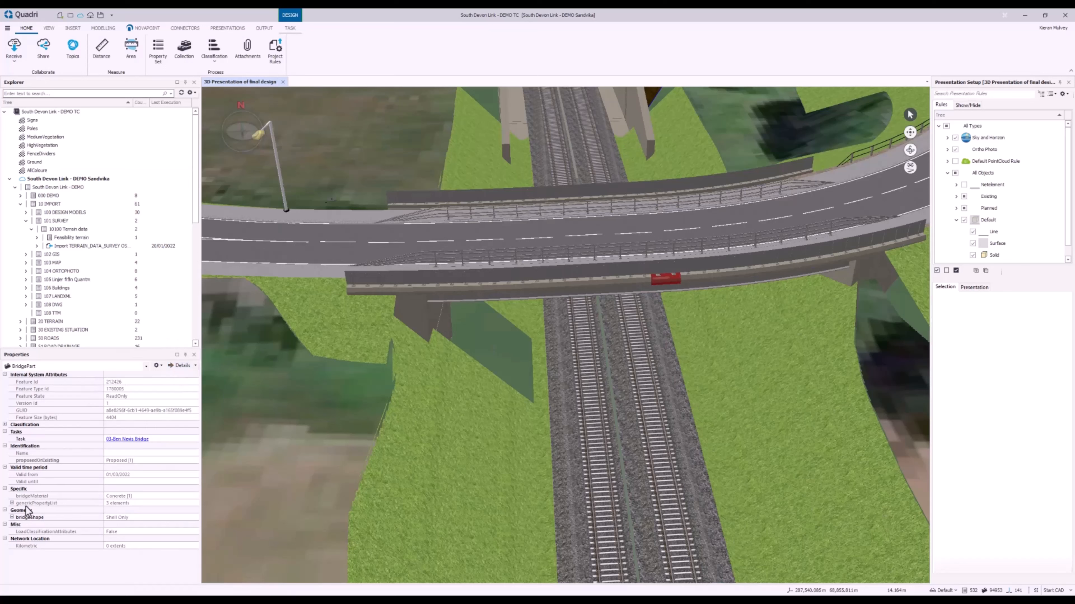
click(11, 506)
click(12, 504)
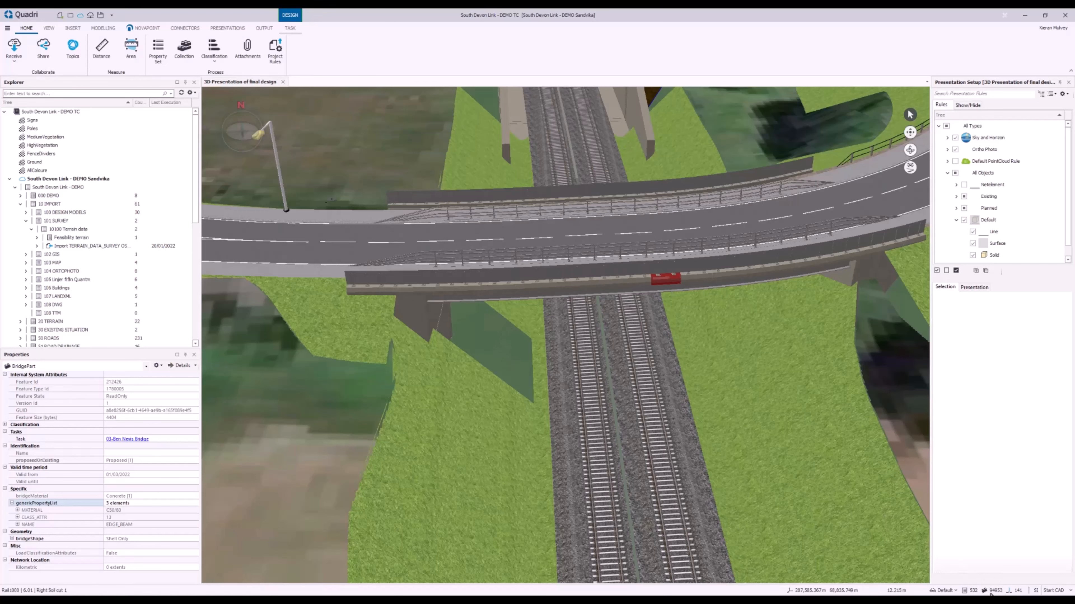
Step: Inspect the bridge part's MATERIAL, CLASS_ATTR and NAME attributes, and clear the selection
mouse_move(994, 592)
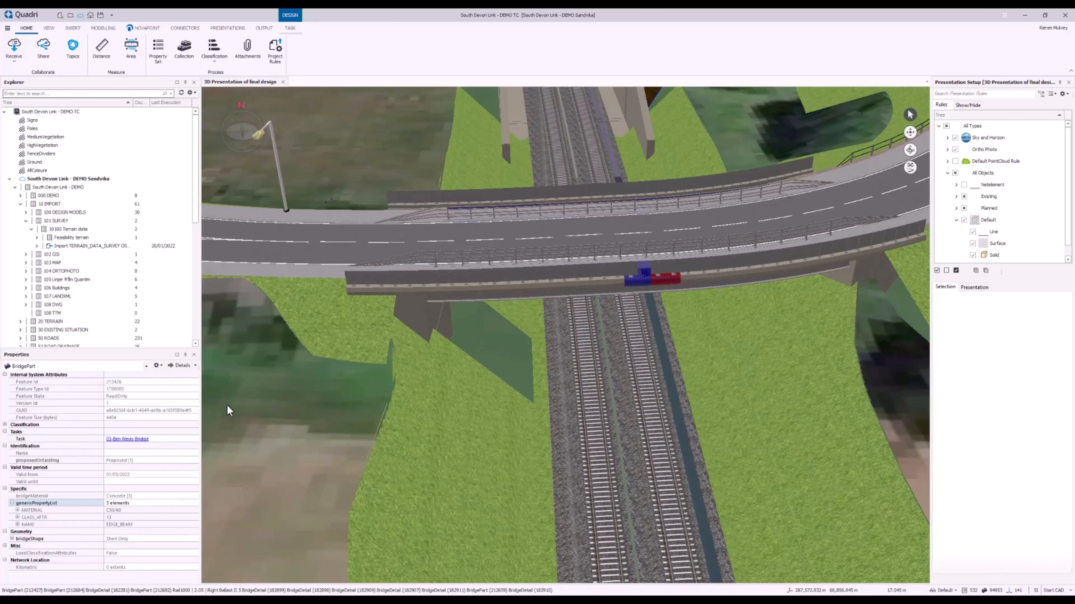
click(138, 510)
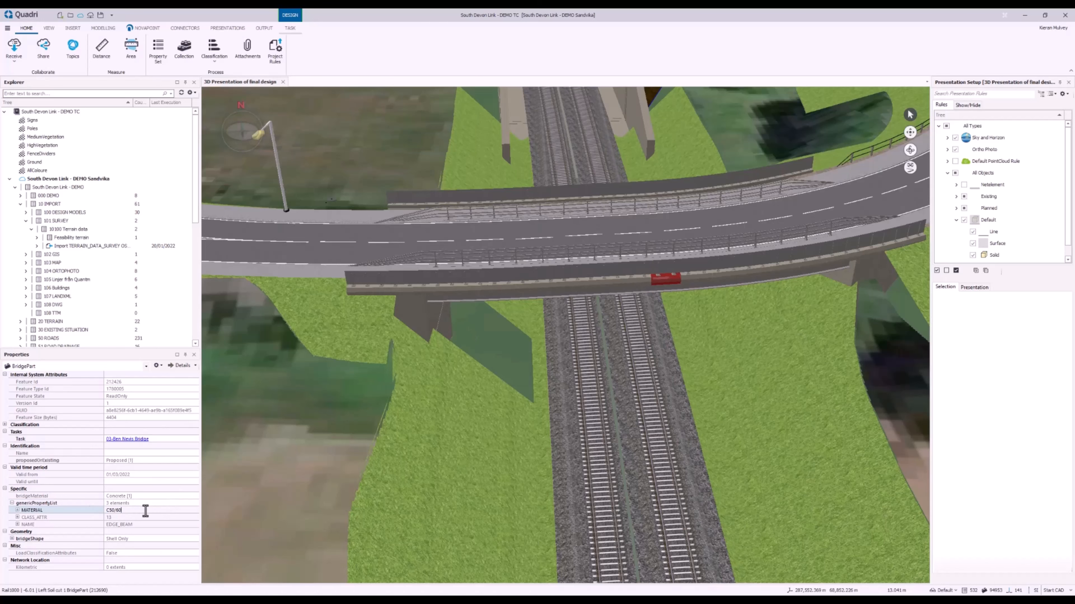
click(130, 517)
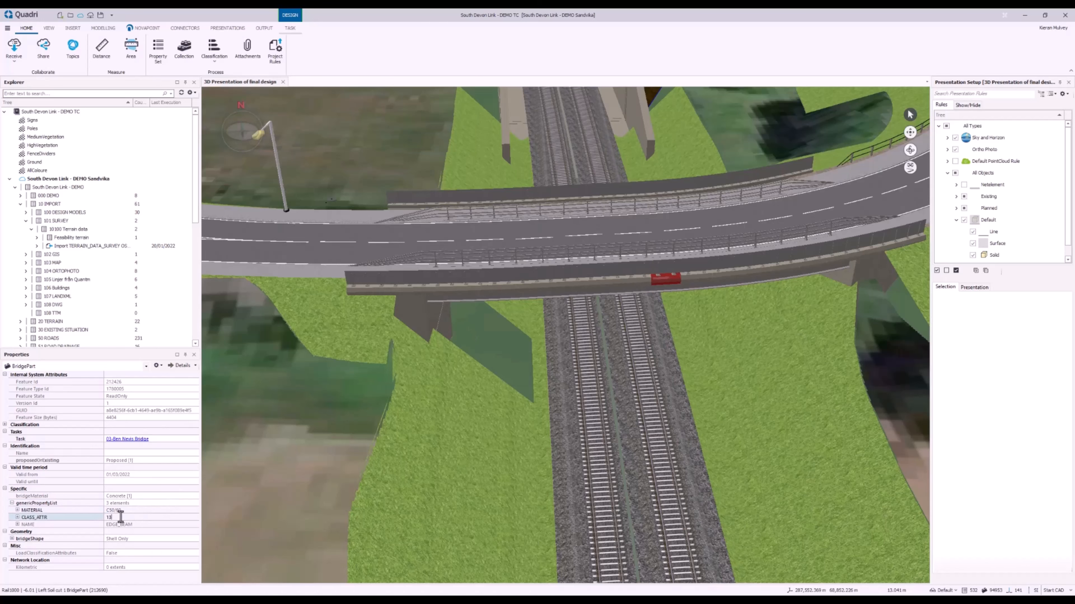
click(140, 526)
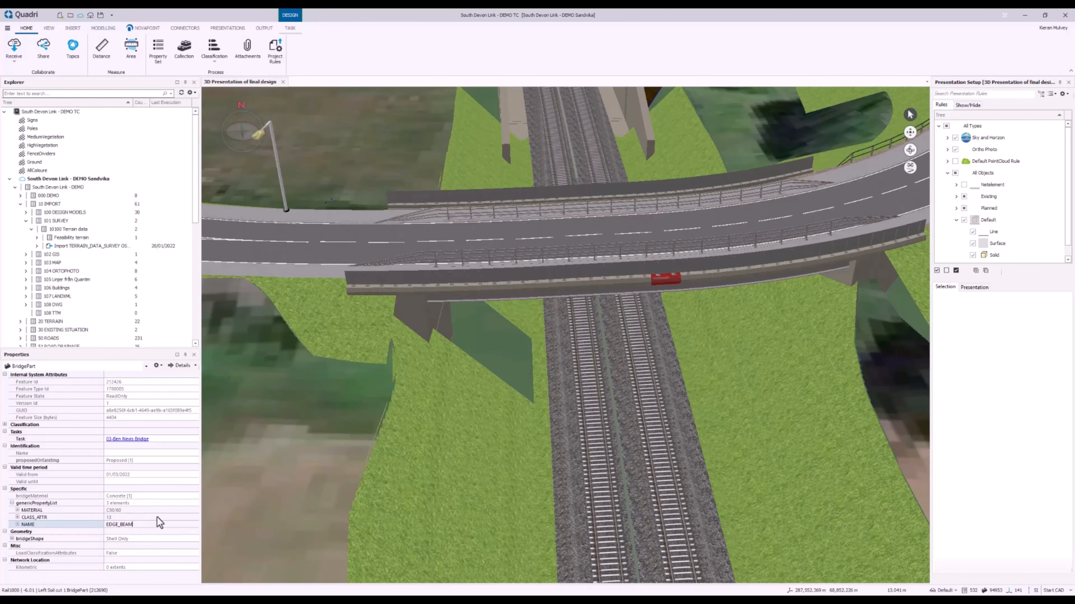
click(496, 342)
Step: Examine the main road where it crosses over the connecting road between the two roundabouts
middle_drag(486, 361, 483, 373)
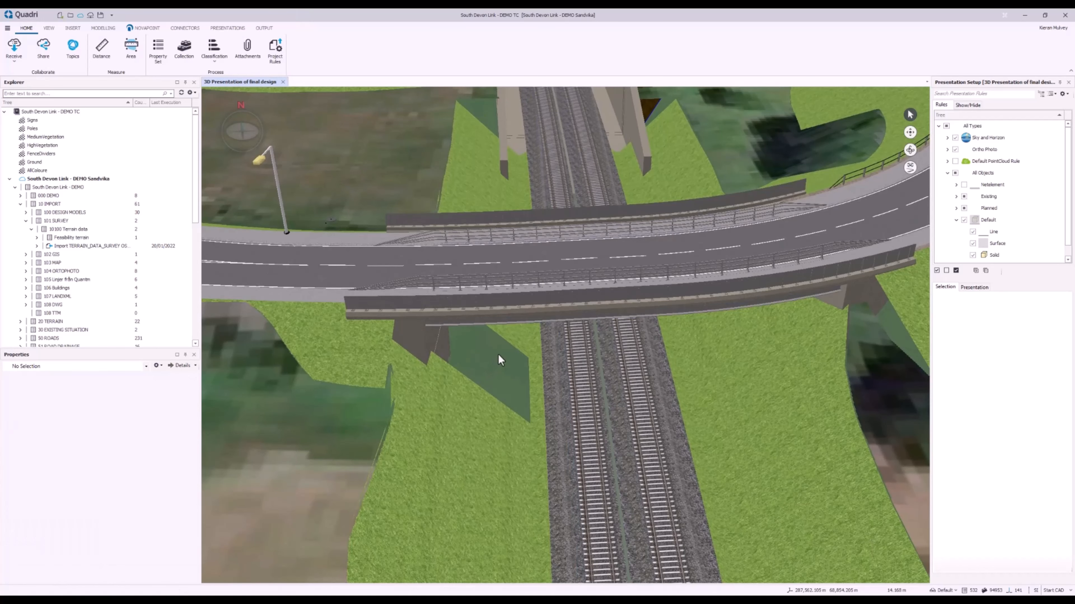
mouse_move(501, 359)
middle_down()
mouse_move(492, 379)
mouse_move(501, 379)
middle_up()
scroll(498, 375, down, 5)
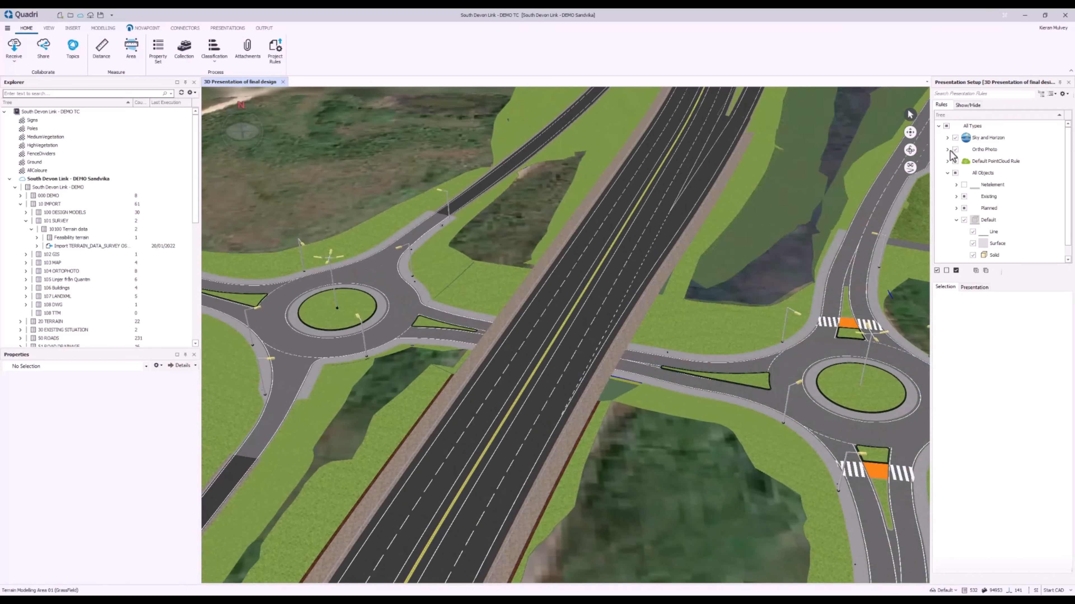
click(911, 150)
drag(392, 341, 668, 316)
scroll(403, 222, up, 5)
drag(500, 312, 770, 275)
drag(534, 352, 524, 389)
drag(633, 306, 545, 355)
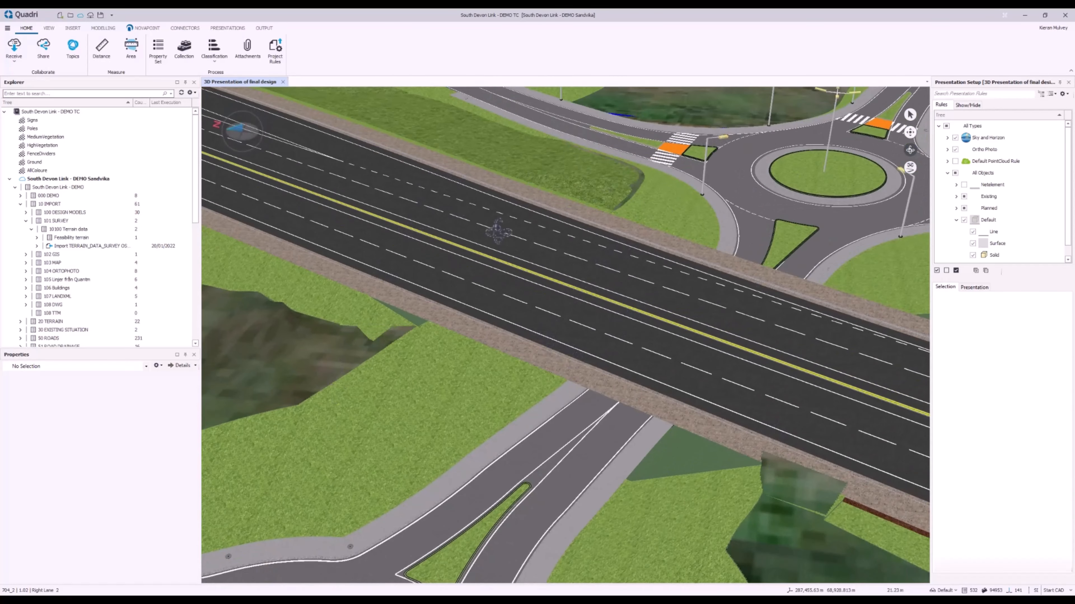
drag(660, 267, 618, 276)
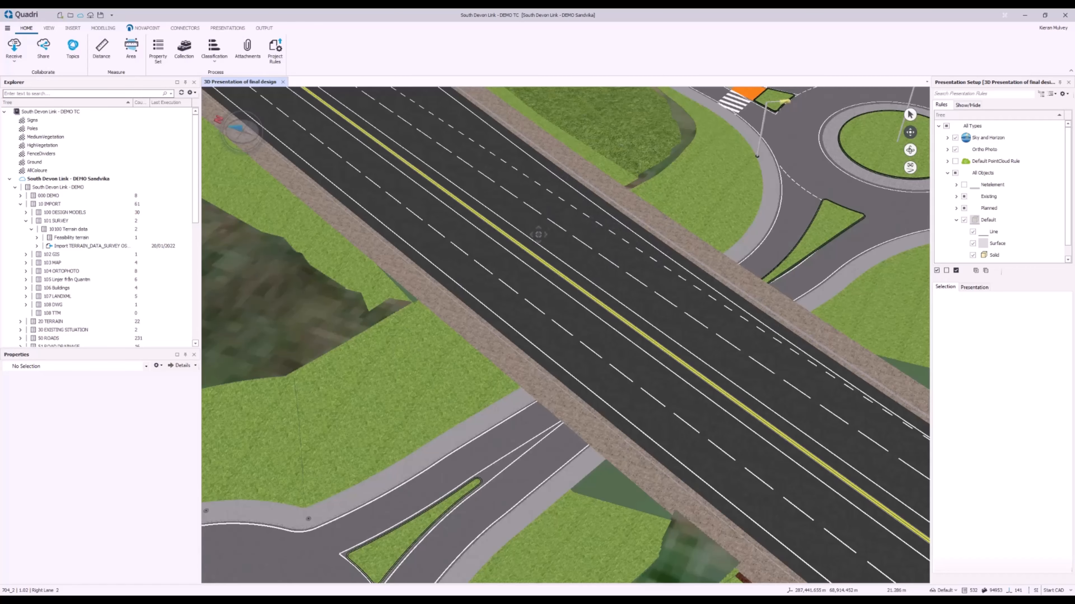
scroll(541, 237, up, 1)
Step: Collapse the 10 IMPORT group and open 01-Data to Tekla Structures under 52 CONSTRUCTIONS, 523 DATA FOR STRUCTURES
click(20, 204)
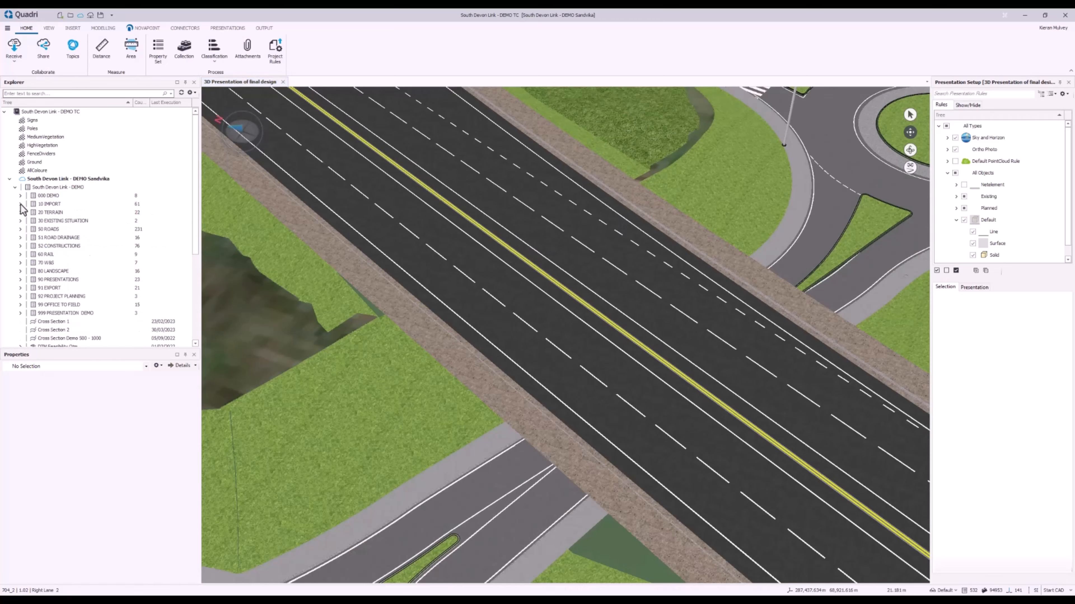
click(21, 246)
scroll(95, 250, down, 1)
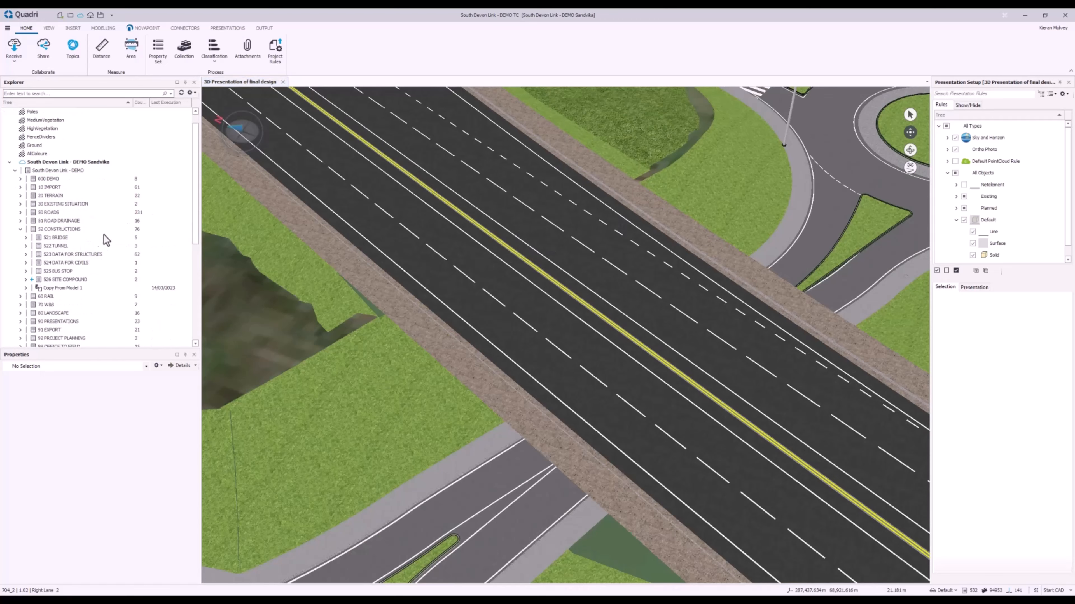
click(26, 254)
double_click(84, 263)
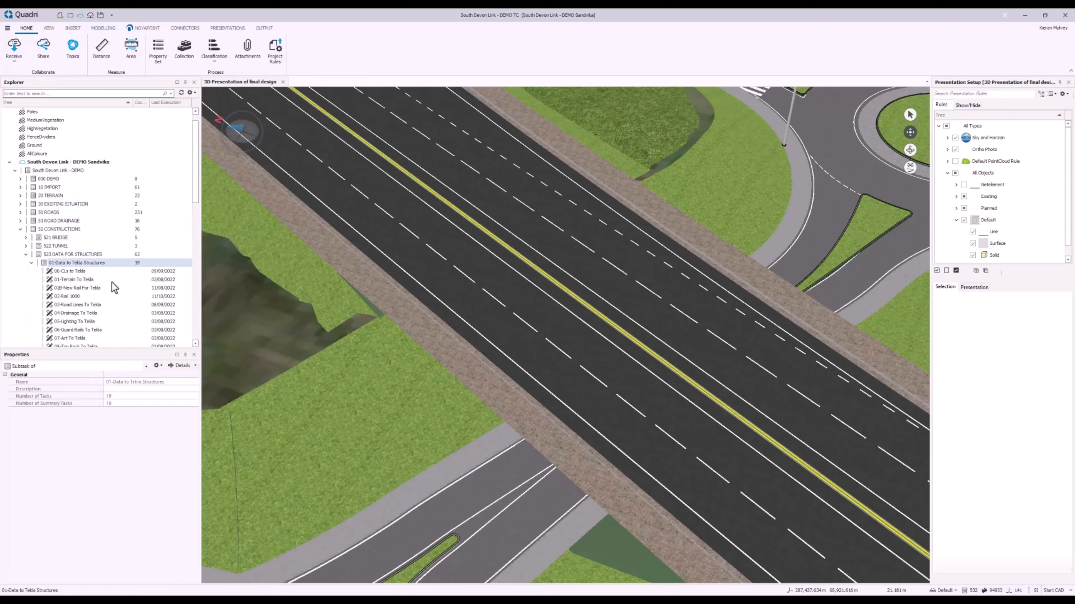
scroll(72, 276, down, 2)
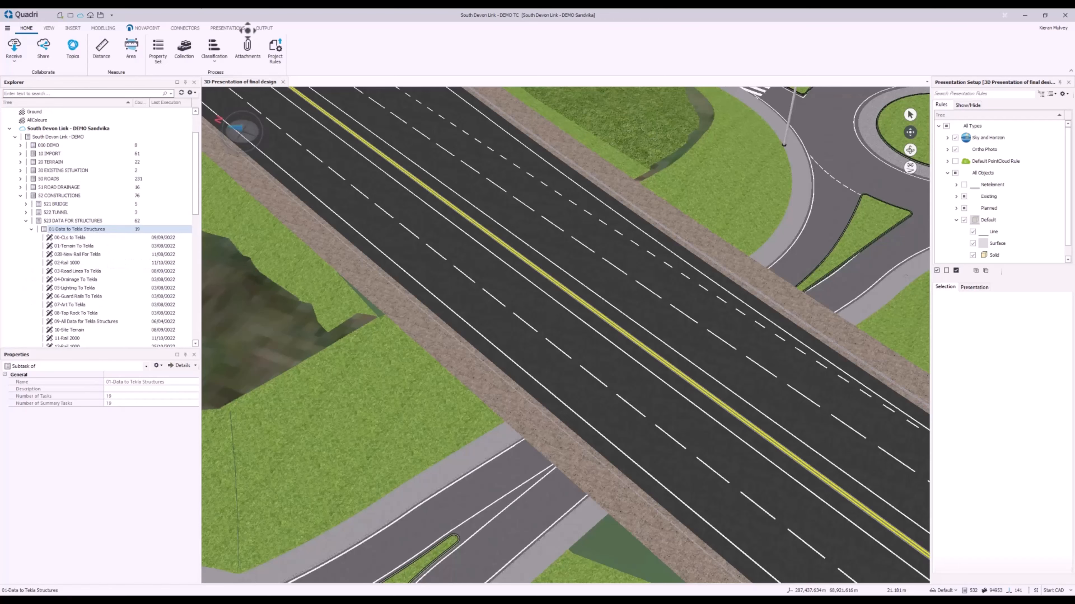
Step: Create a design connector task from the Default Tekla Structures template and name it "Road 501 string lines to TS"
click(179, 29)
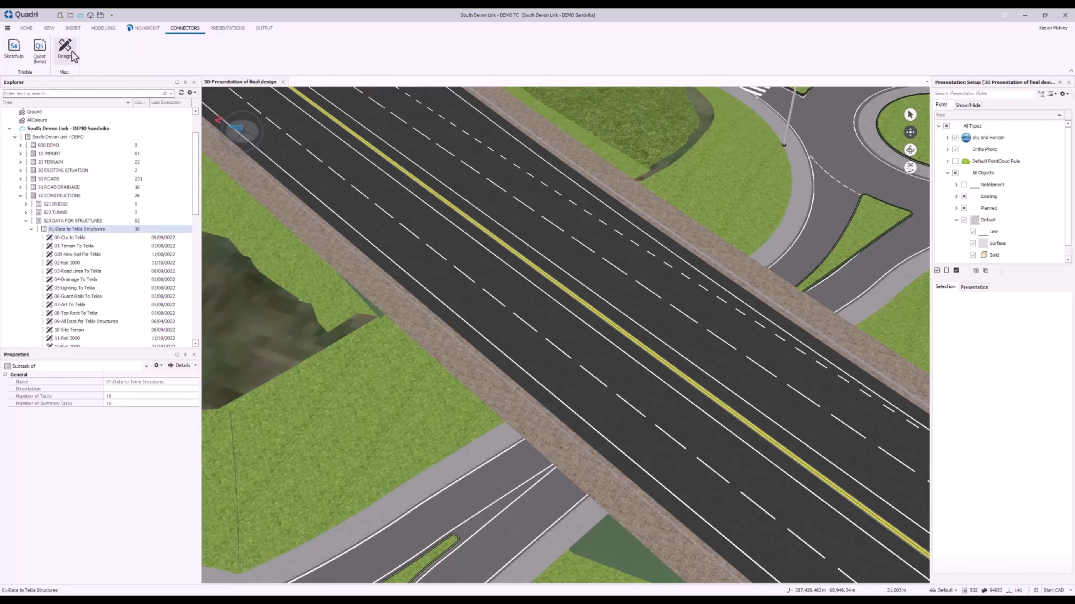
click(65, 47)
click(11, 62)
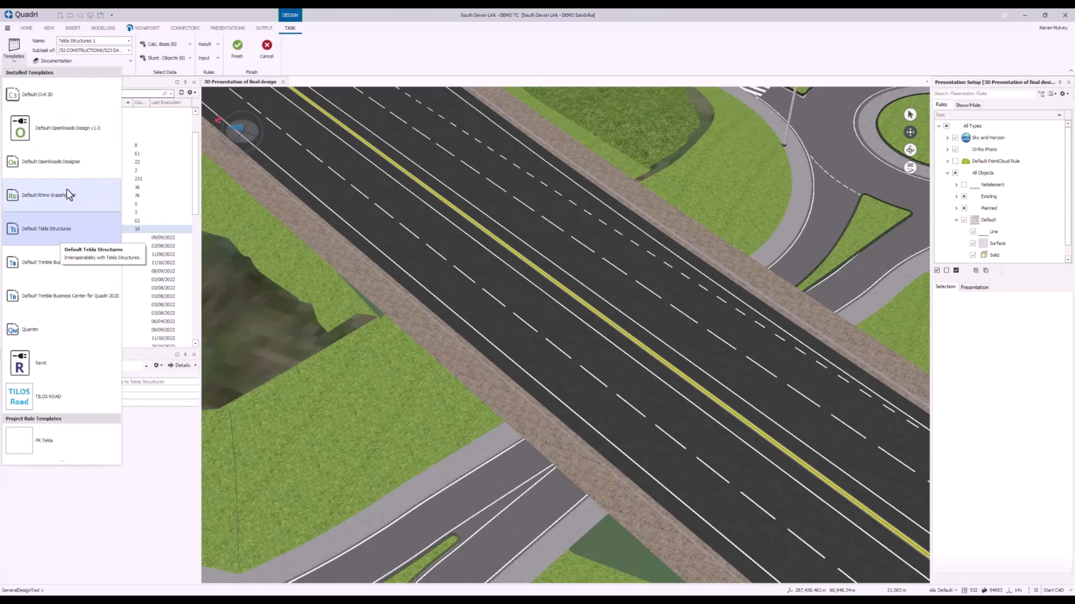
click(56, 229)
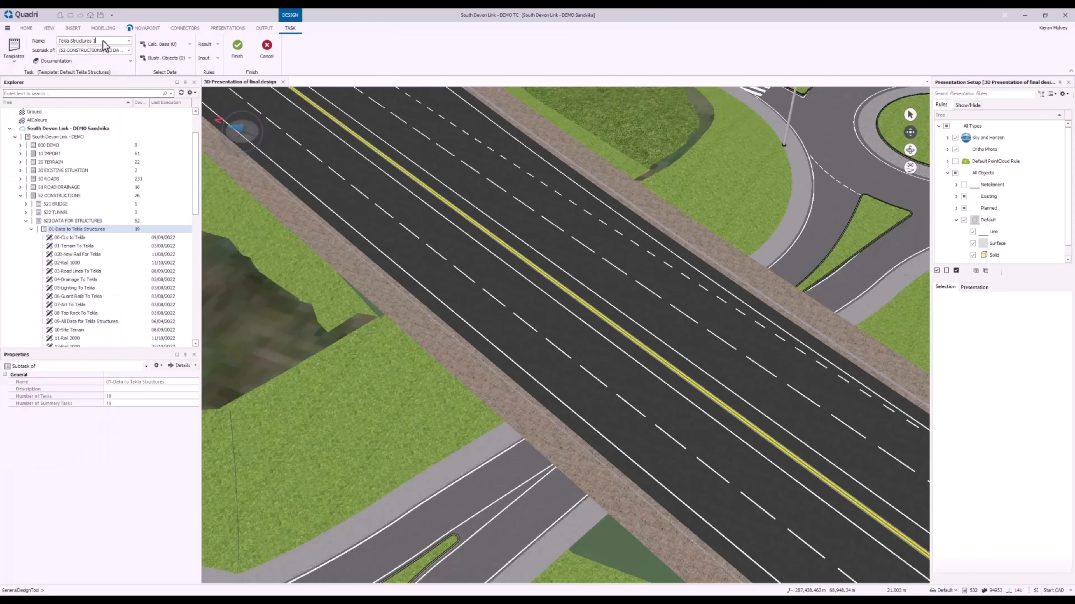
key(ctrl+a)
text(Road)
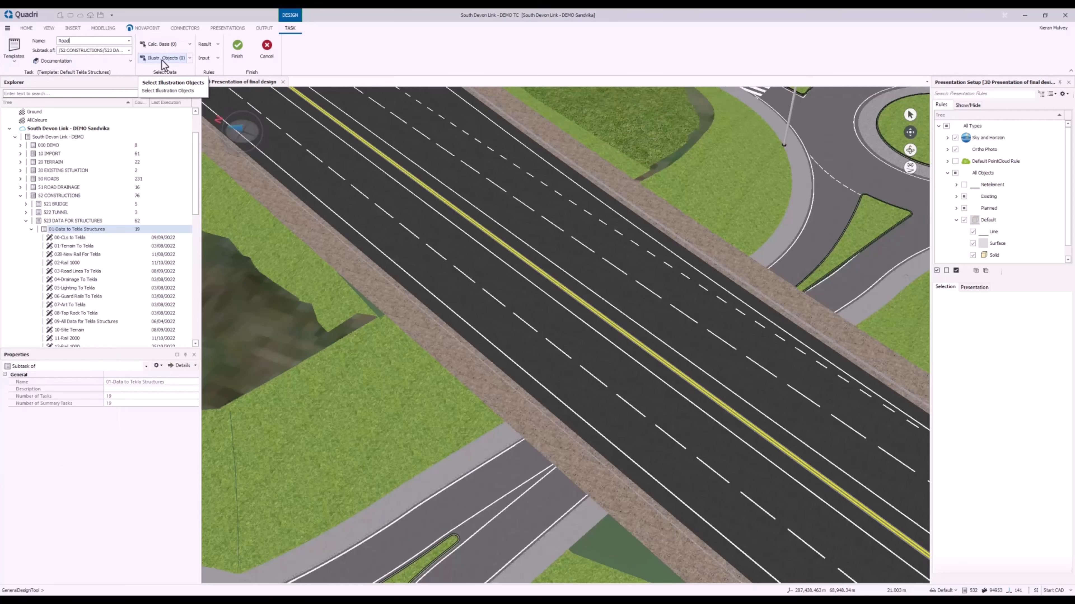
text( 501 string lines to TS)
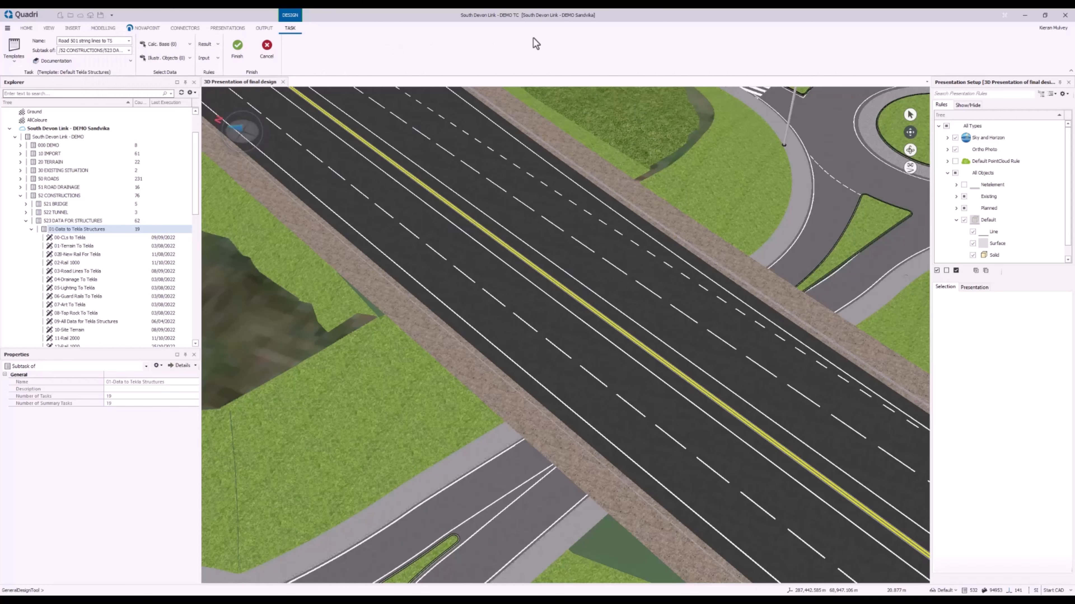
Step: Filter the calculation base query's tasks by 501 and include the 501_01 road task of the 501 Main Road
click(165, 45)
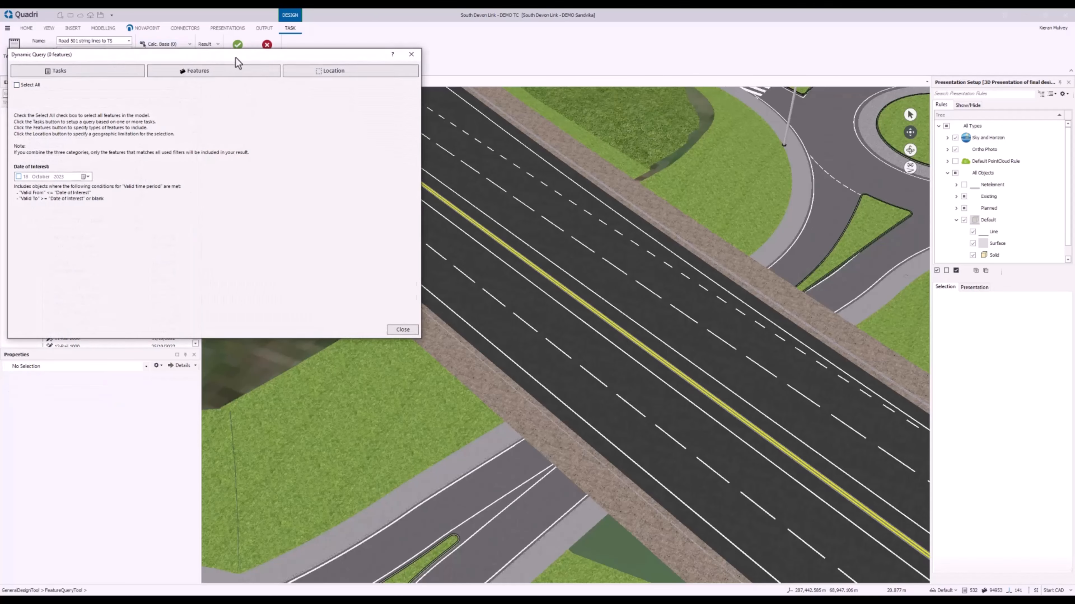
drag(651, 111, 604, 125)
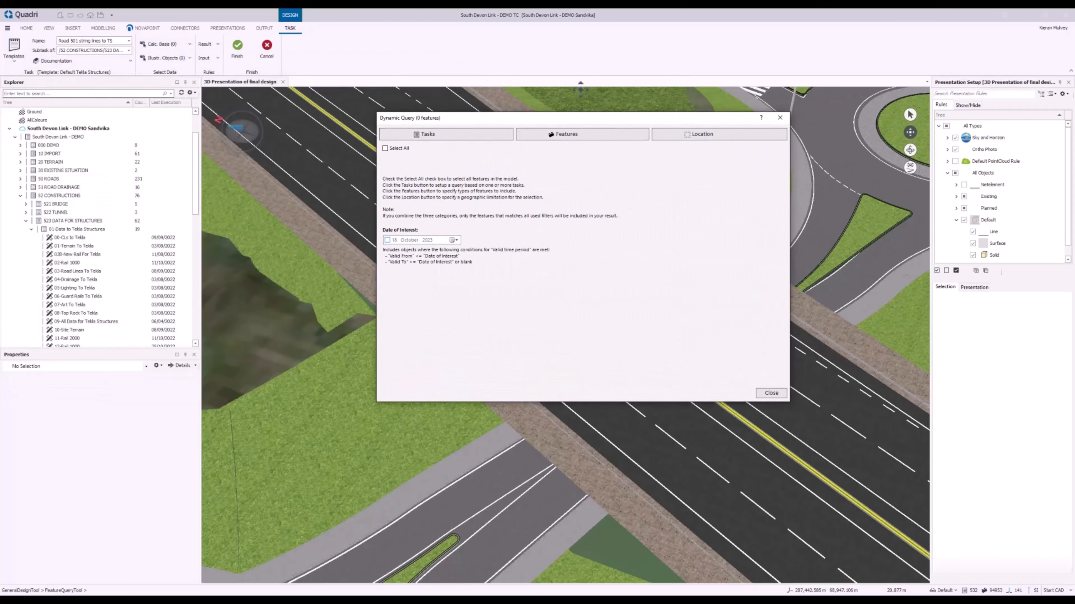
click(464, 130)
drag(483, 117, 470, 110)
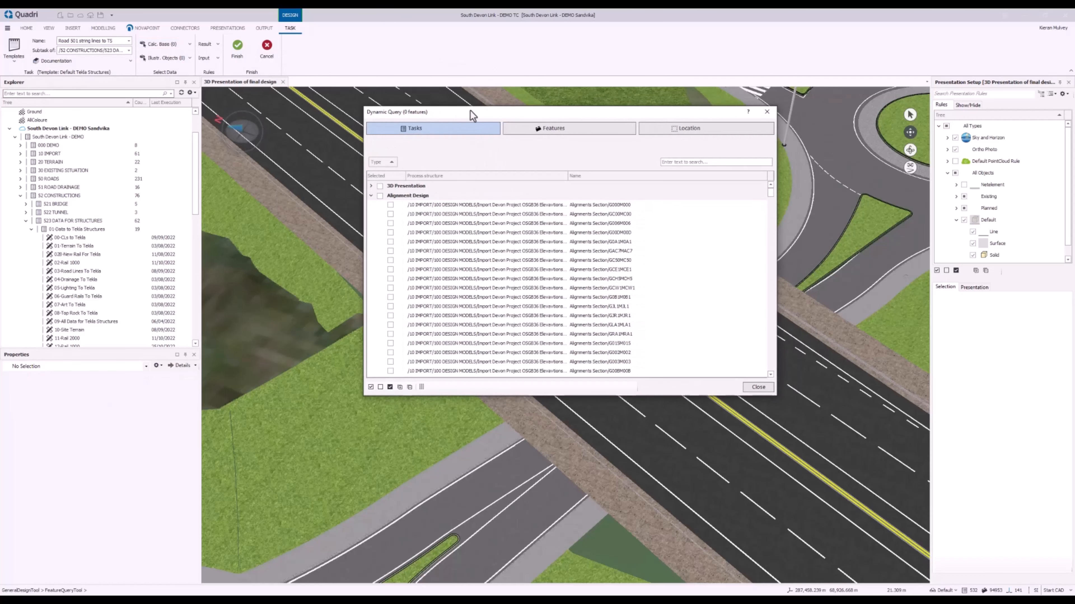
click(371, 196)
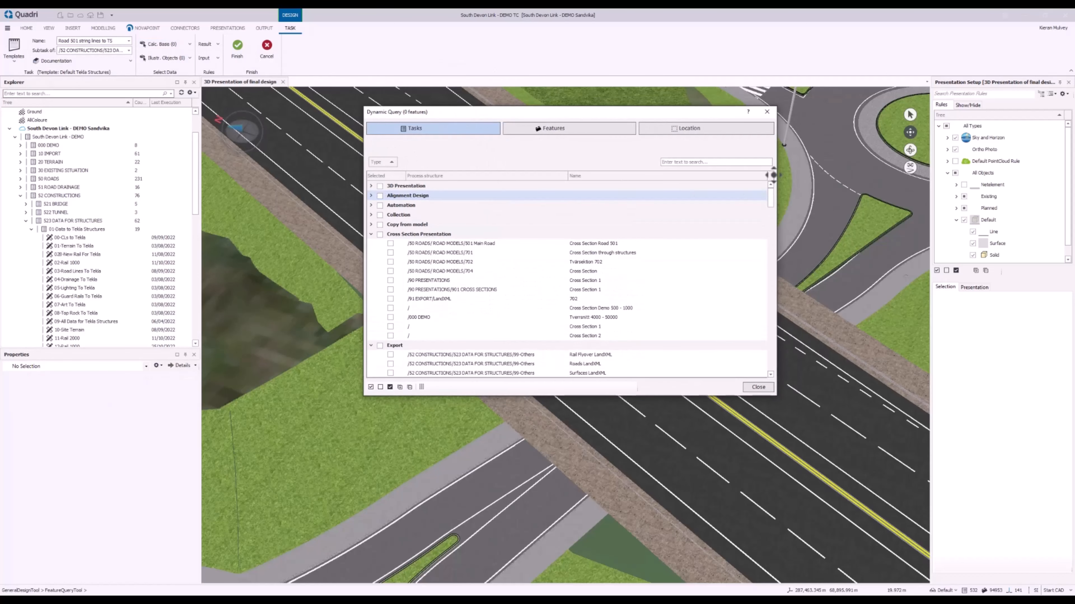
click(688, 161)
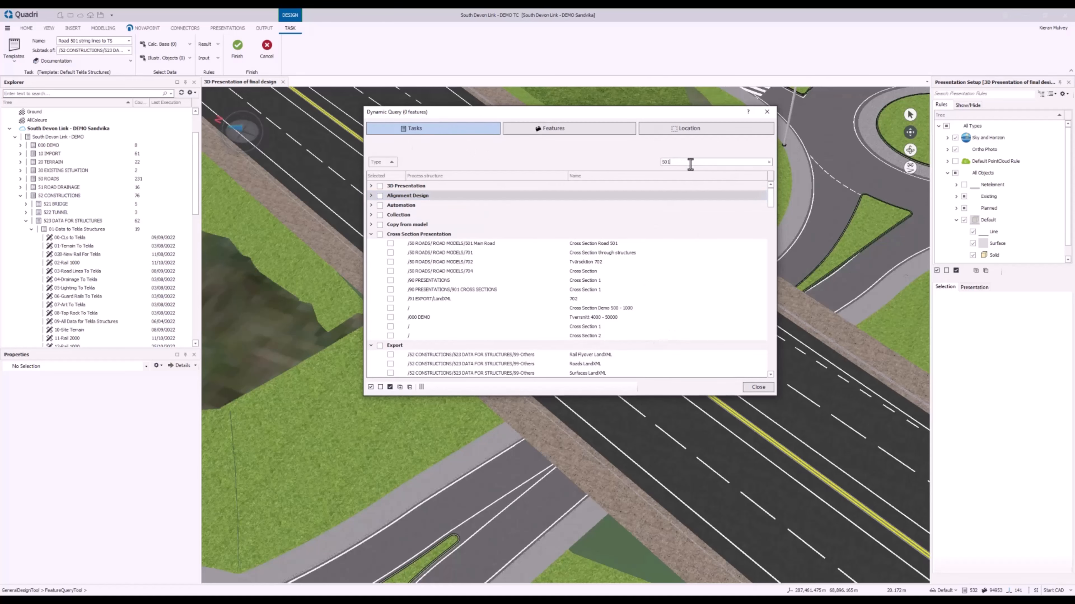
drag(769, 208, 751, 286)
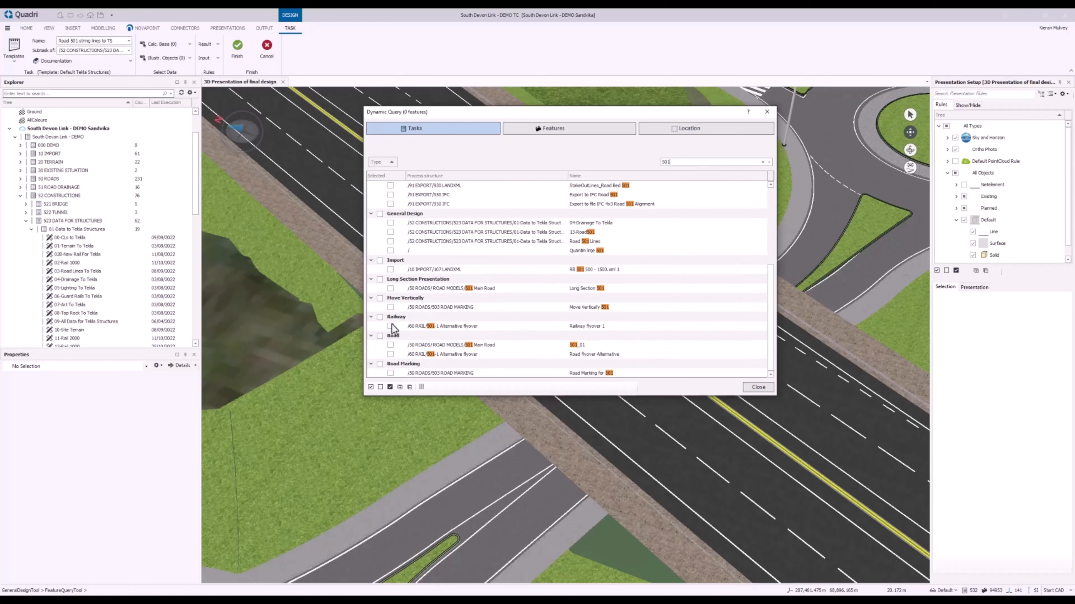
click(390, 345)
Step: Restrict the calculation base query to the StakeOutStringTopLevel feature type
click(569, 128)
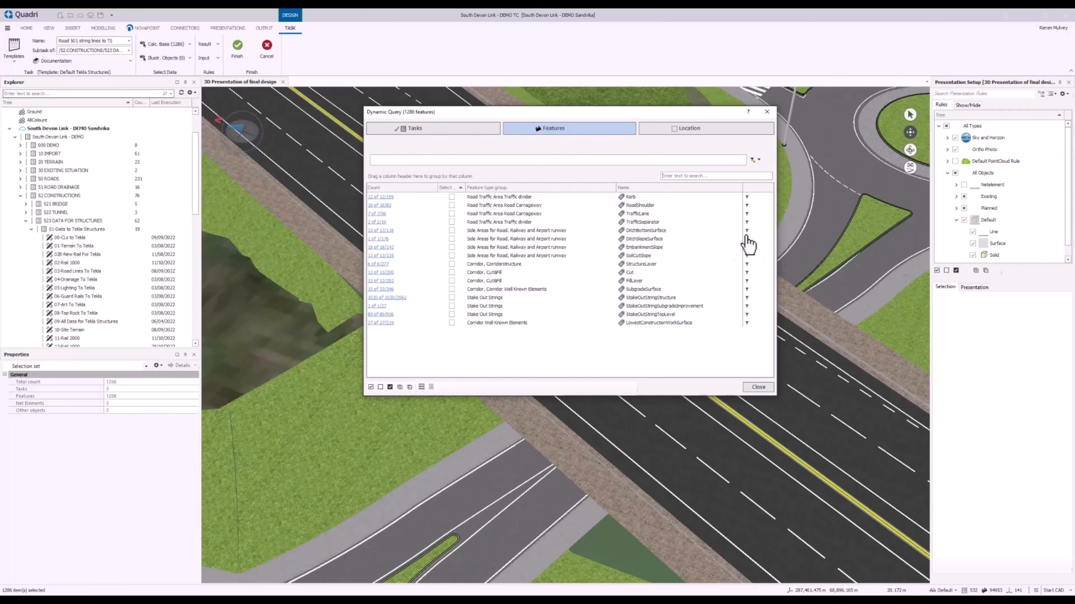
mouse_move(667, 287)
click(451, 314)
mouse_move(651, 321)
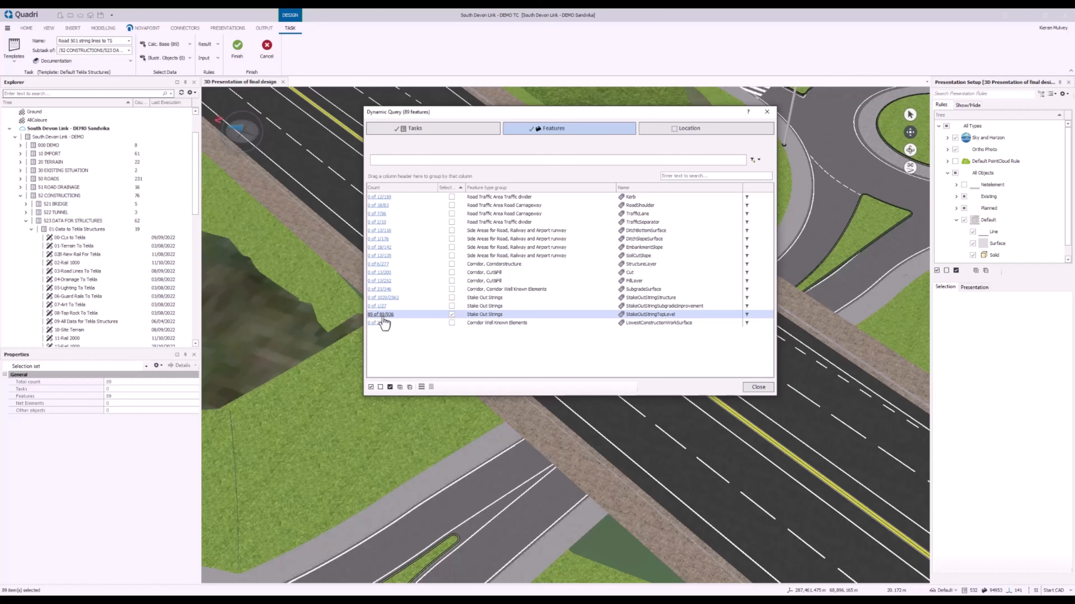
mouse_move(381, 320)
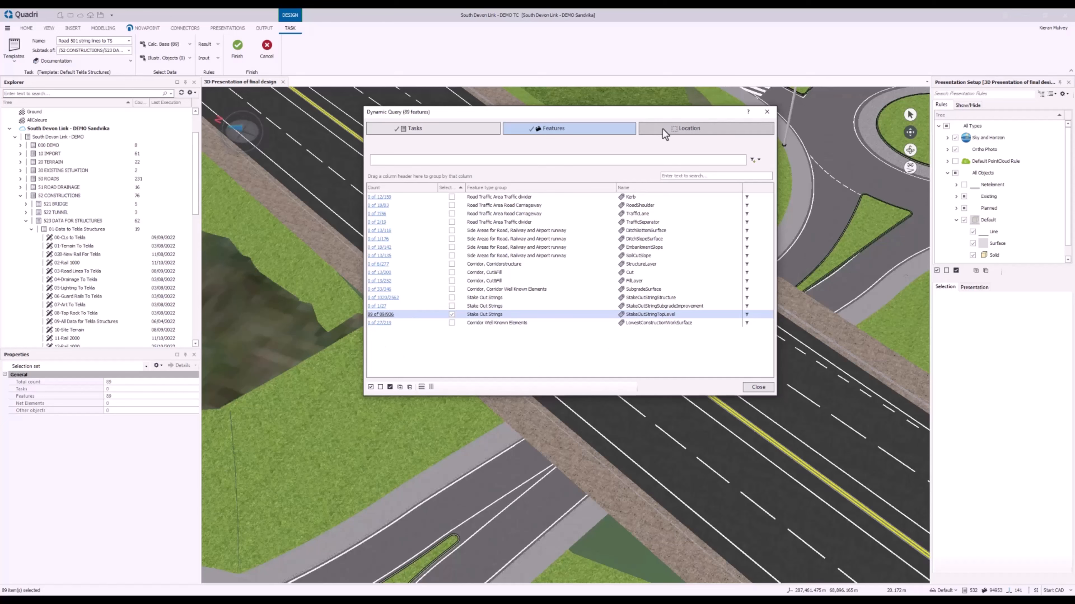
Step: Open the calculation base query's location criteria and try to add a location shape over the bridge in the 3D presentation
click(704, 133)
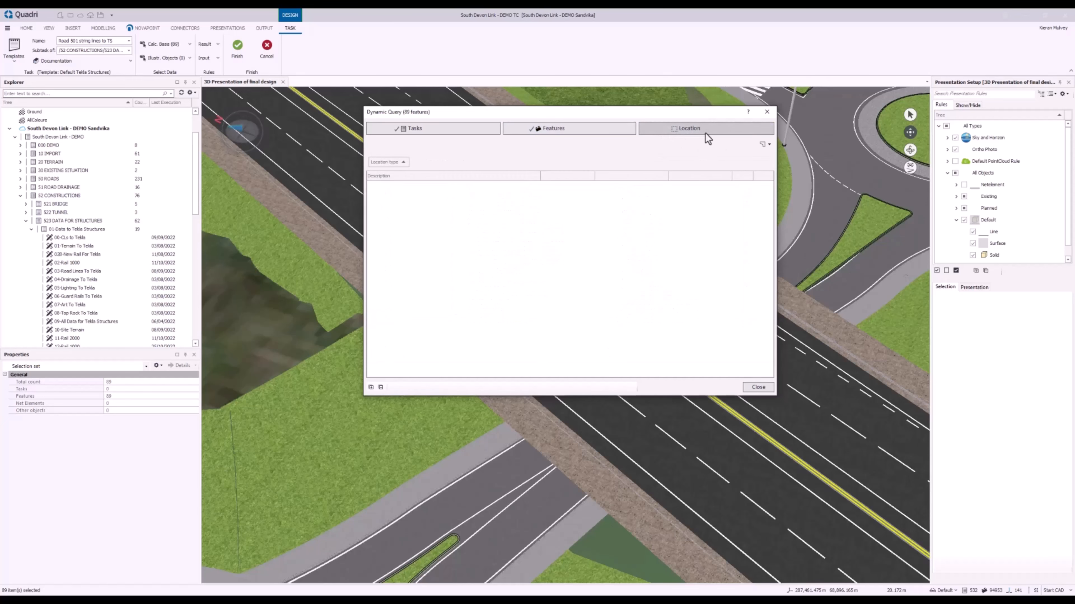
click(766, 144)
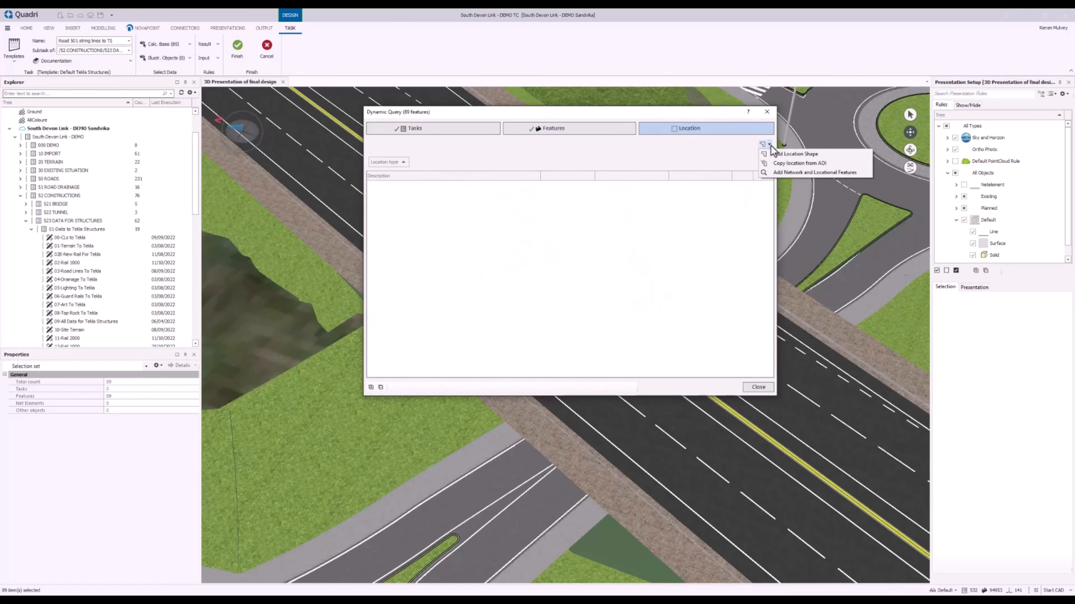
click(780, 154)
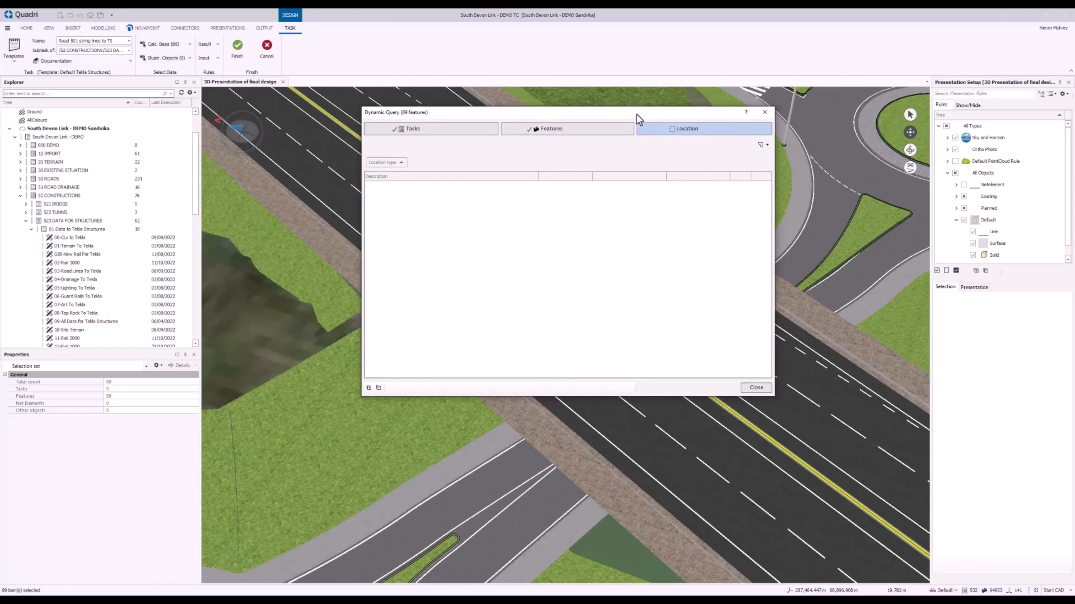
drag(635, 115, 997, 256)
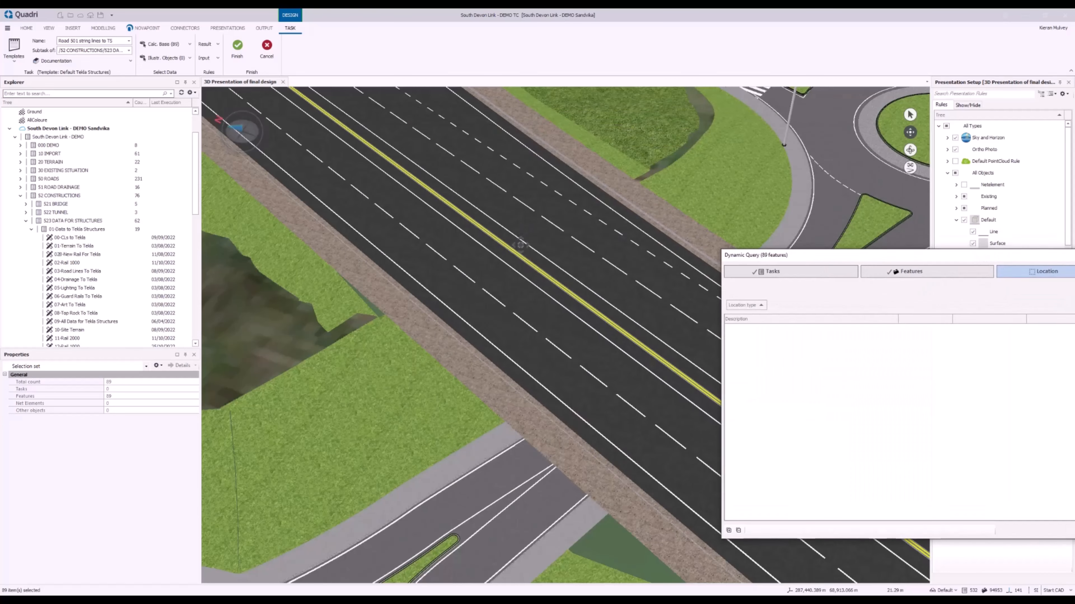
scroll(532, 250, down, 2)
drag(580, 234, 479, 208)
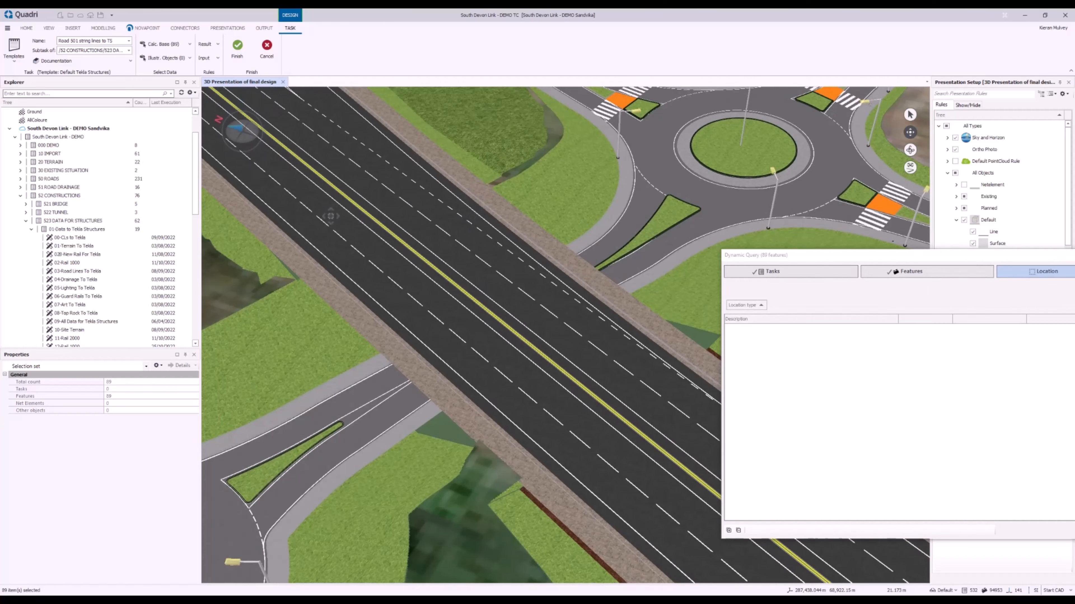
drag(395, 184, 416, 198)
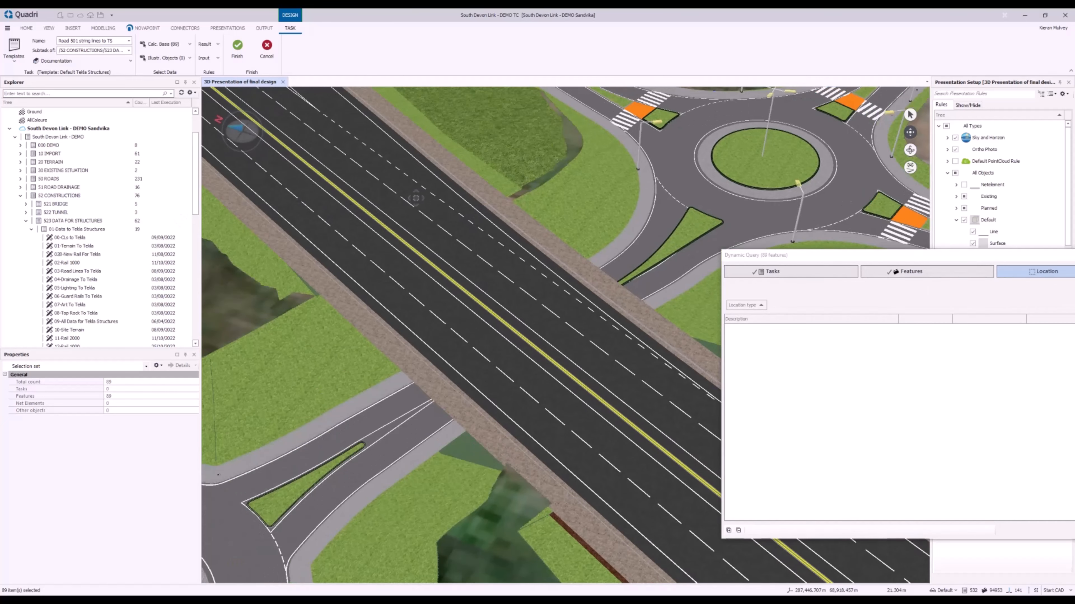
Step: Collapse 52 CONSTRUCTIONS and show the CL_501_01 alignment of 501 Main Road, under 50 ROADS, ROAD MODELS, in the 3D presentation to check its chainages
click(20, 196)
click(20, 179)
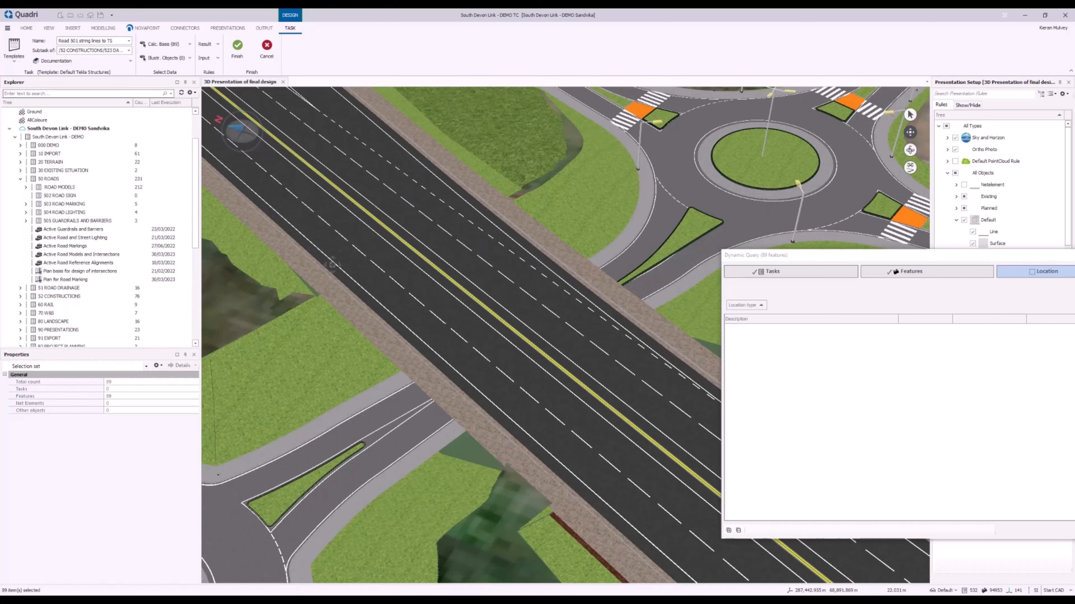
click(25, 188)
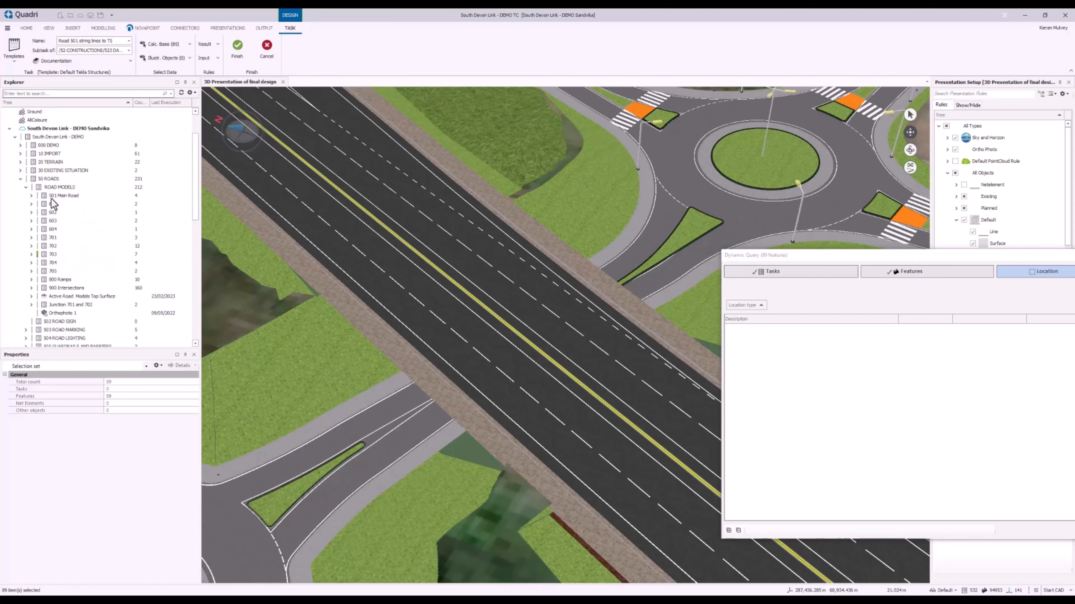
click(32, 196)
click(65, 213)
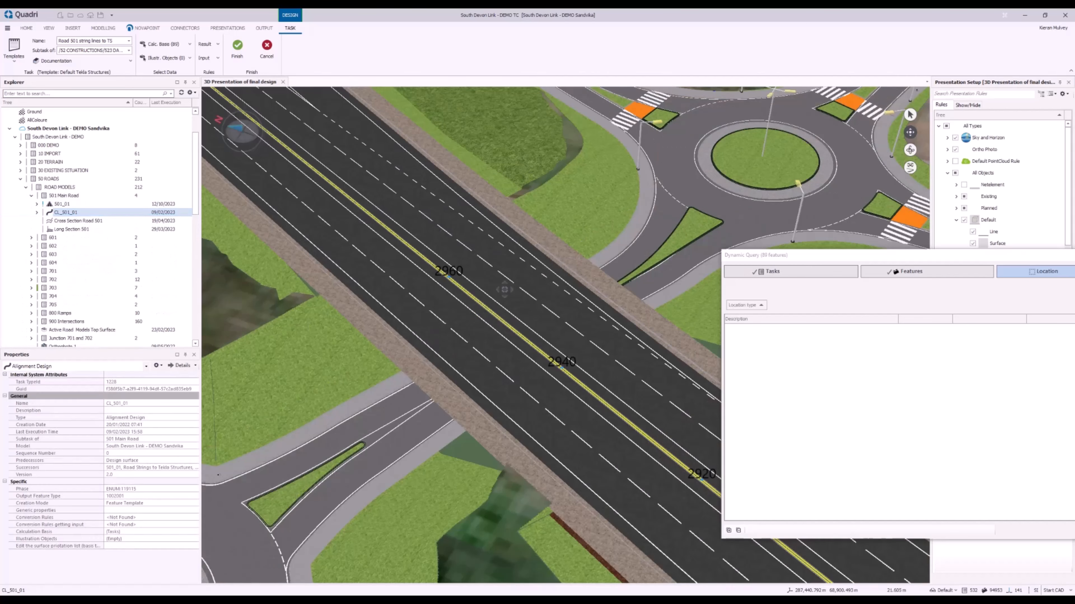
drag(644, 366, 563, 306)
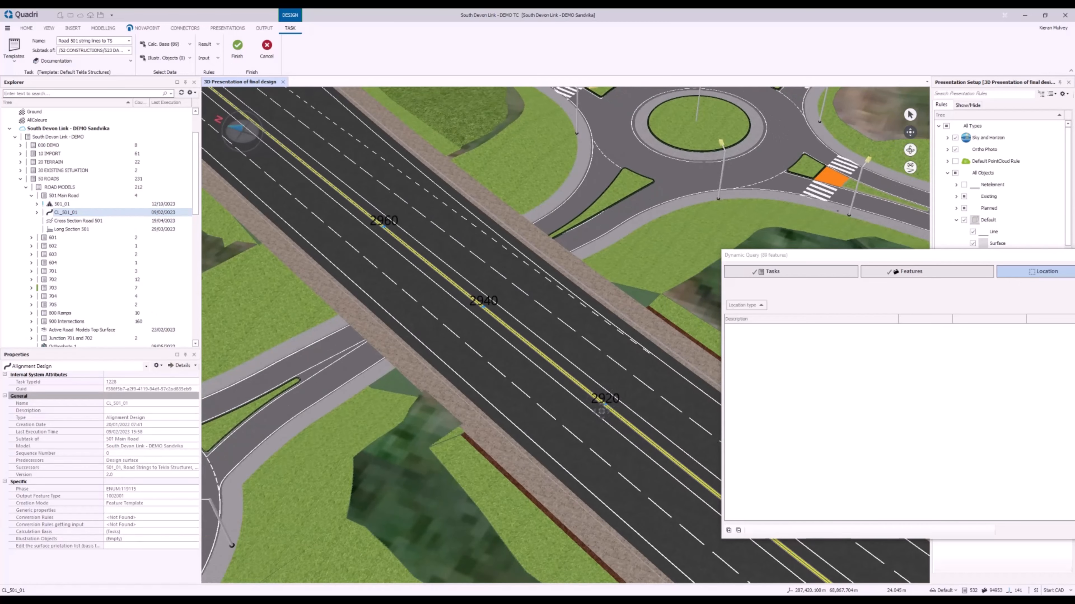
drag(402, 189, 598, 351)
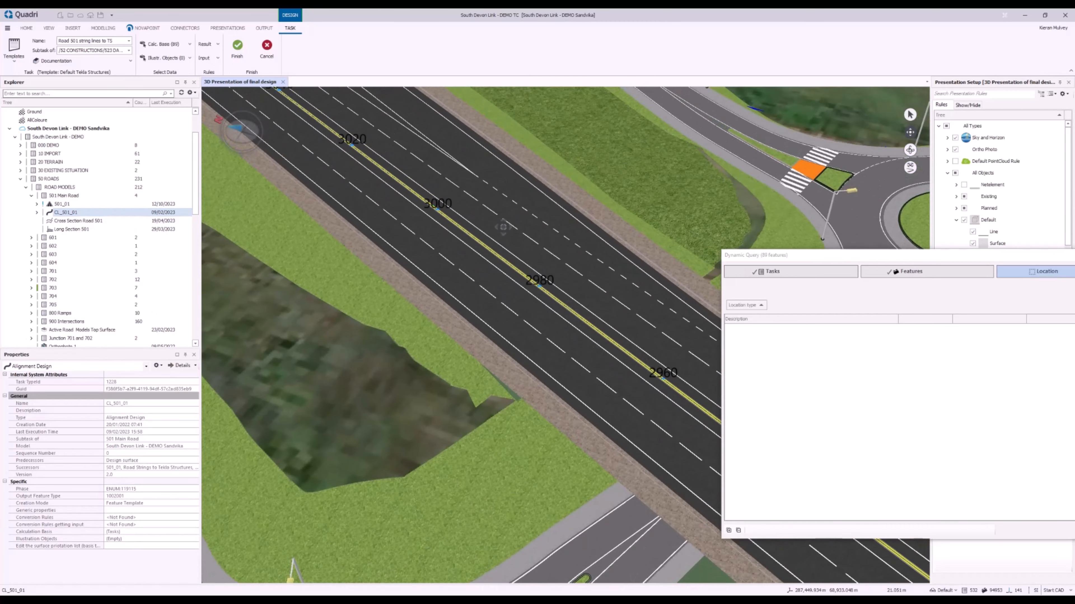
scroll(500, 253, up, 2)
scroll(535, 264, down, 1)
drag(596, 307, 471, 265)
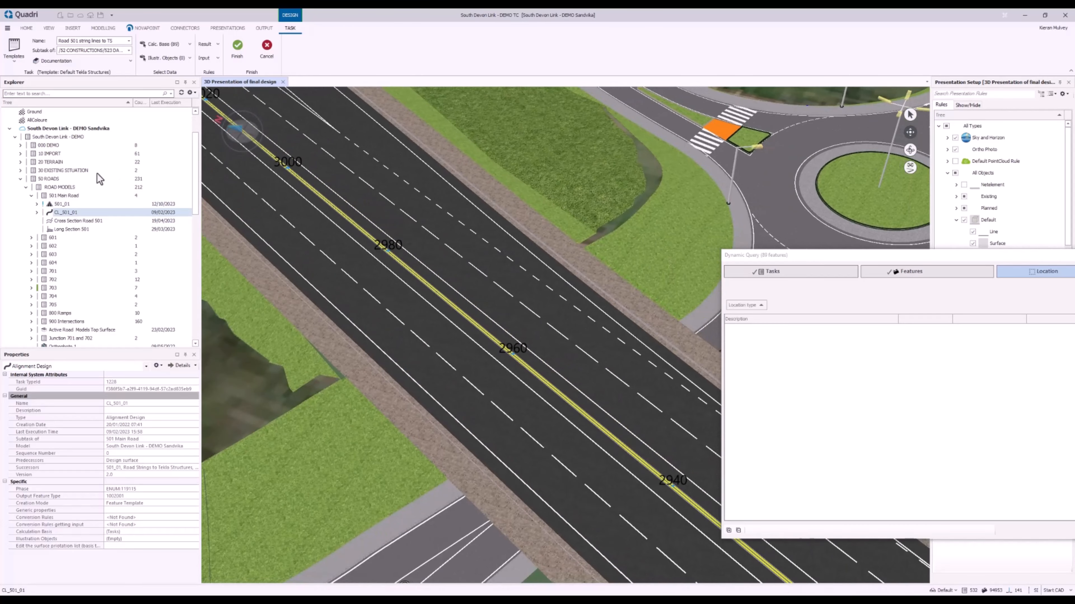
Step: Open the 501_01 road in its own plan view and add the CL_501_01 alignment to that view
right_click(105, 205)
click(145, 261)
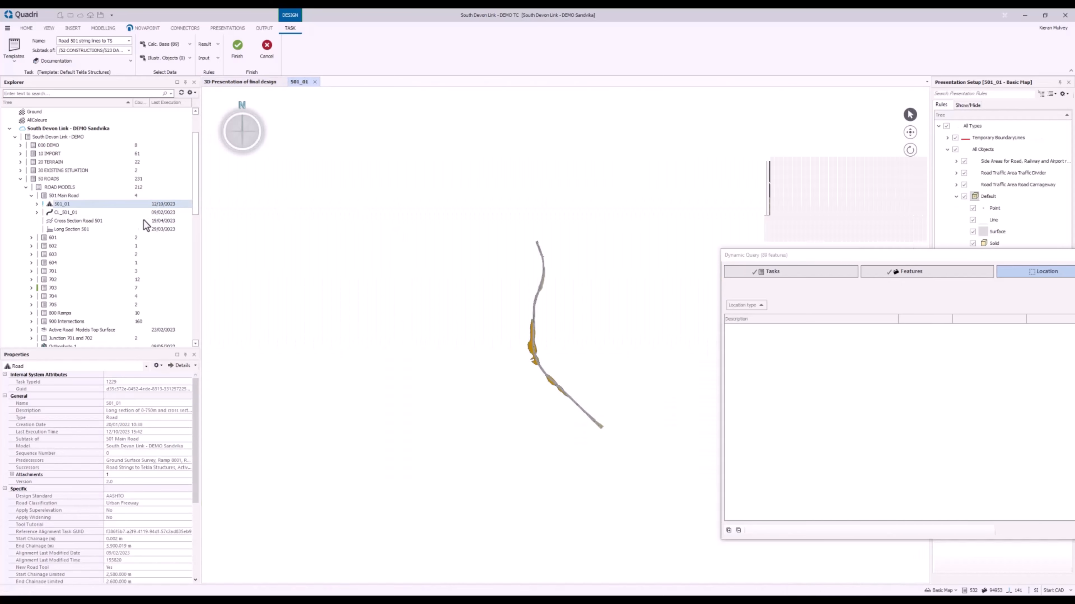
click(149, 212)
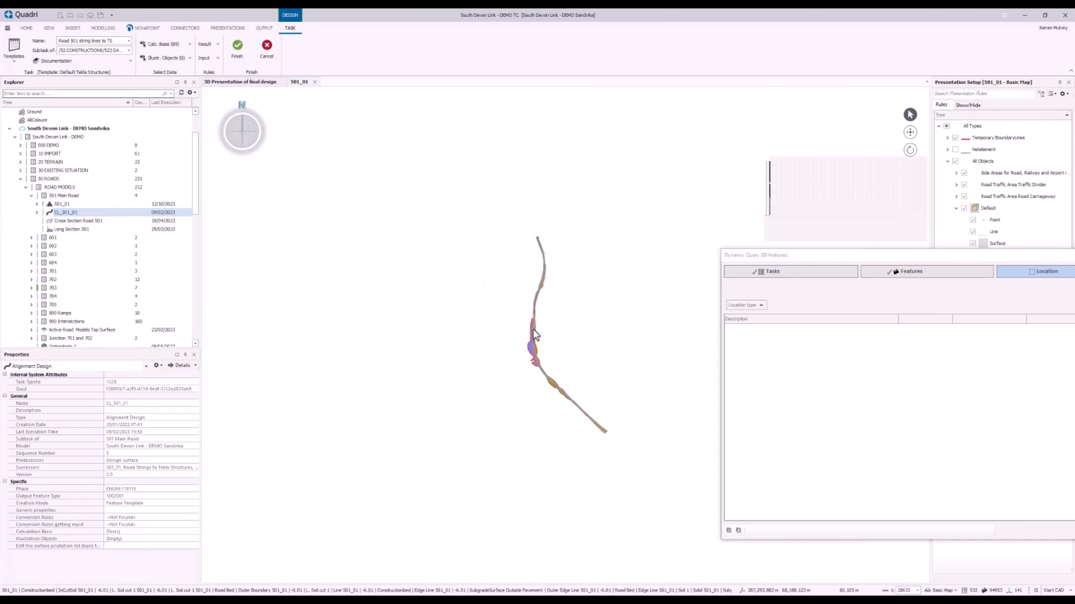
scroll(533, 330, up, 5)
scroll(551, 298, up, 4)
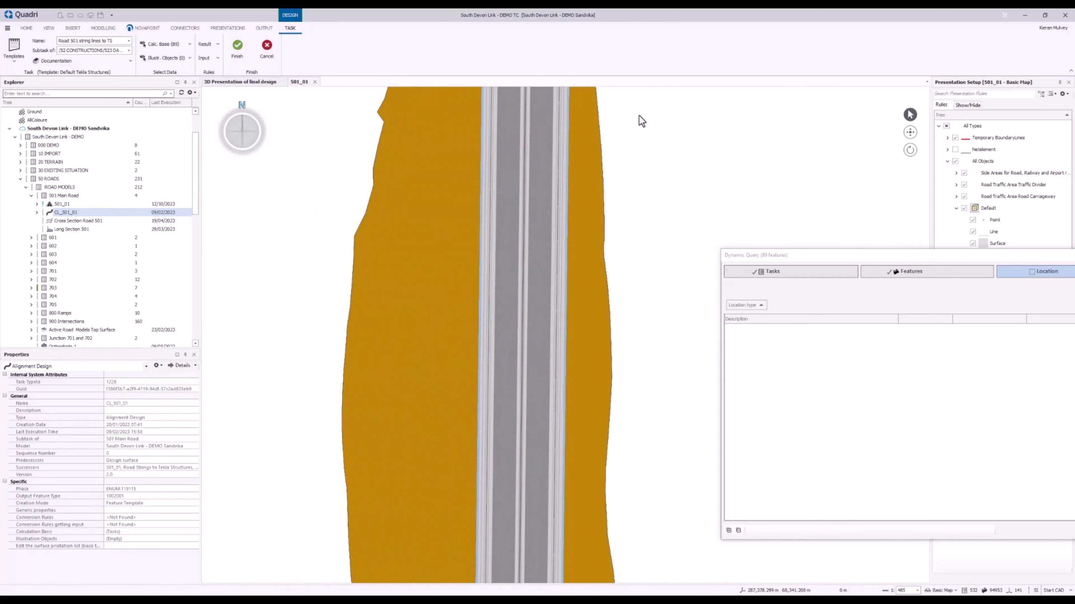
middle_drag(639, 115, 621, 475)
middle_drag(622, 234, 634, 354)
scroll(525, 237, up, 4)
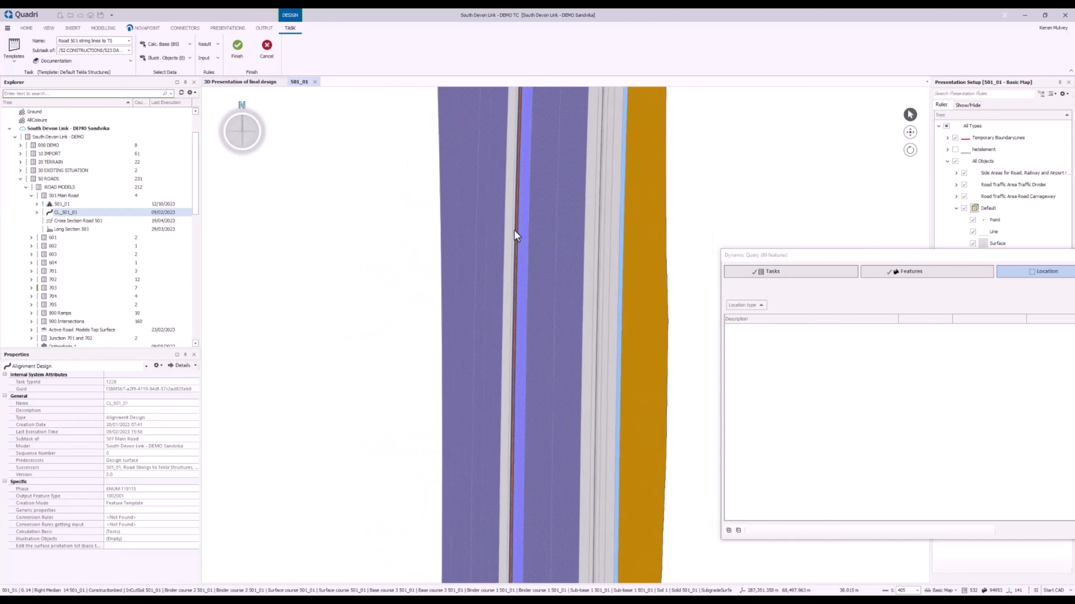
scroll(527, 241, down, 4)
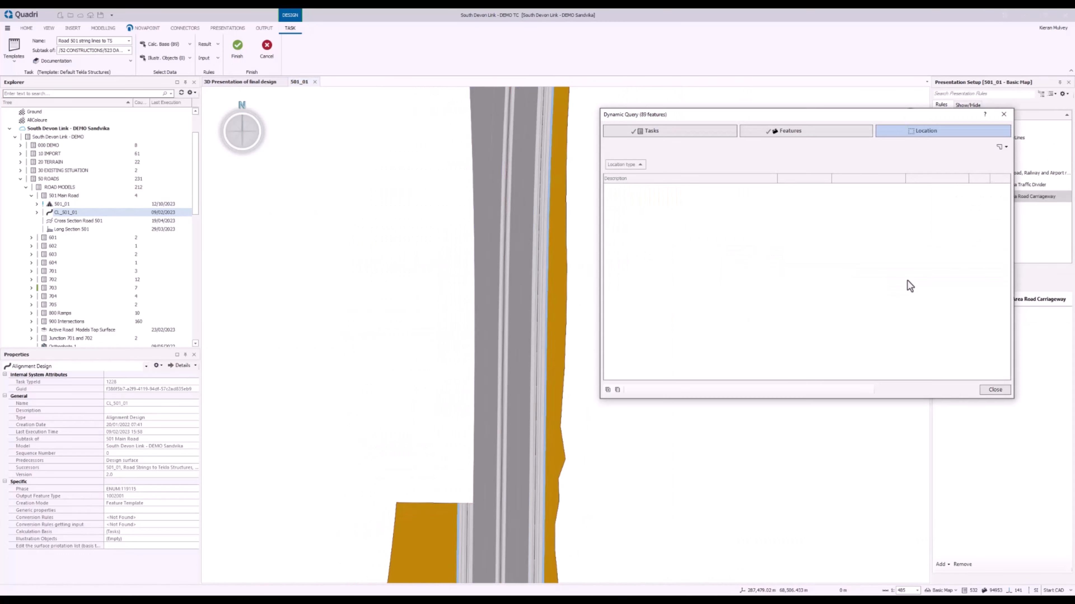
Step: Switch the plan view's presentation to the Draw Road Model rule set of the Road discipline
click(940, 591)
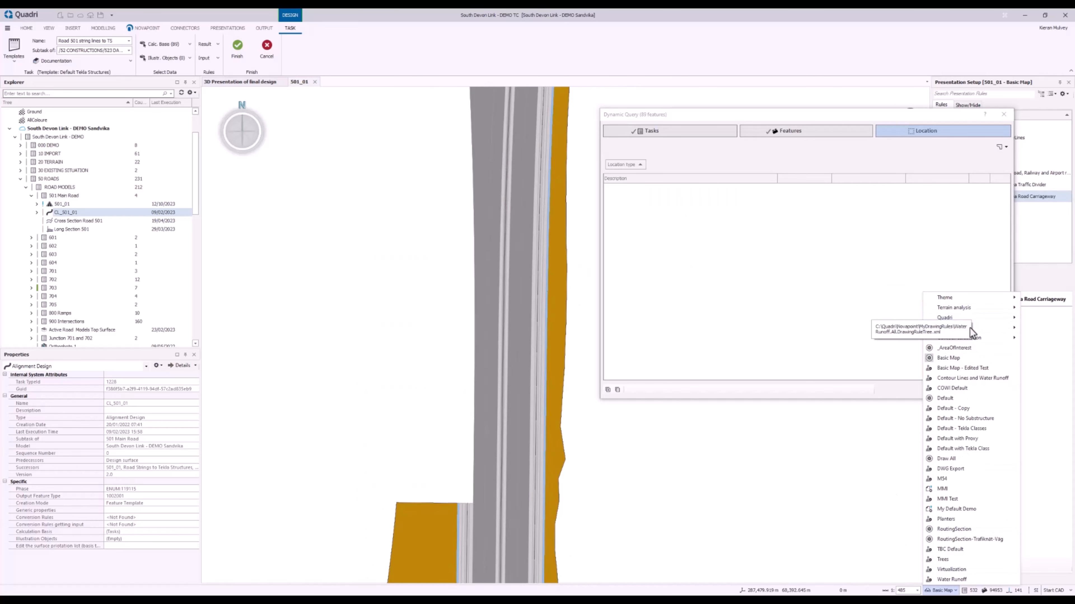
click(996, 328)
mouse_move(873, 418)
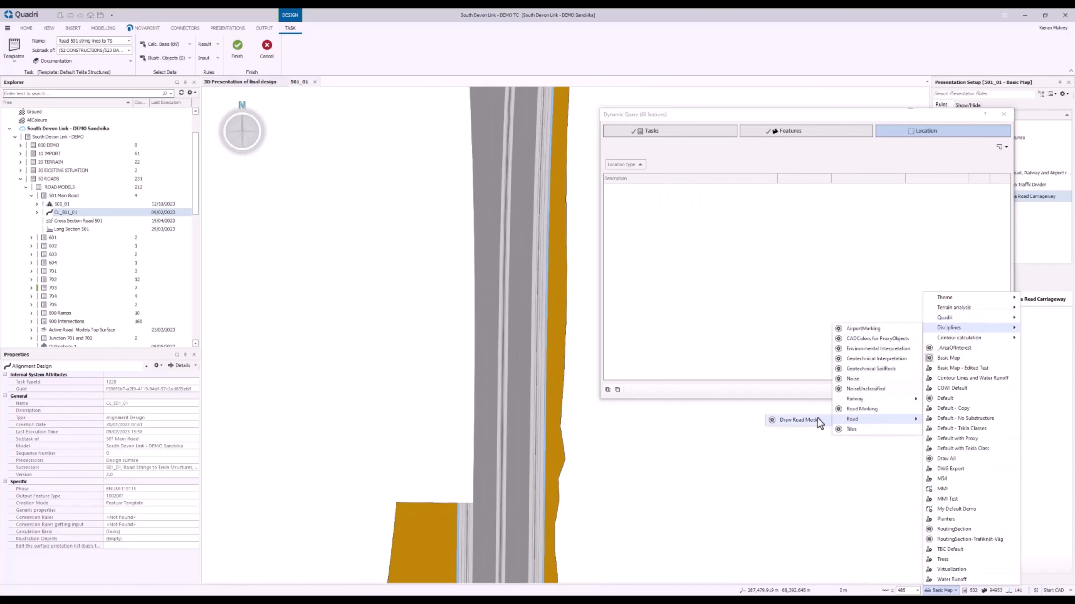
click(817, 417)
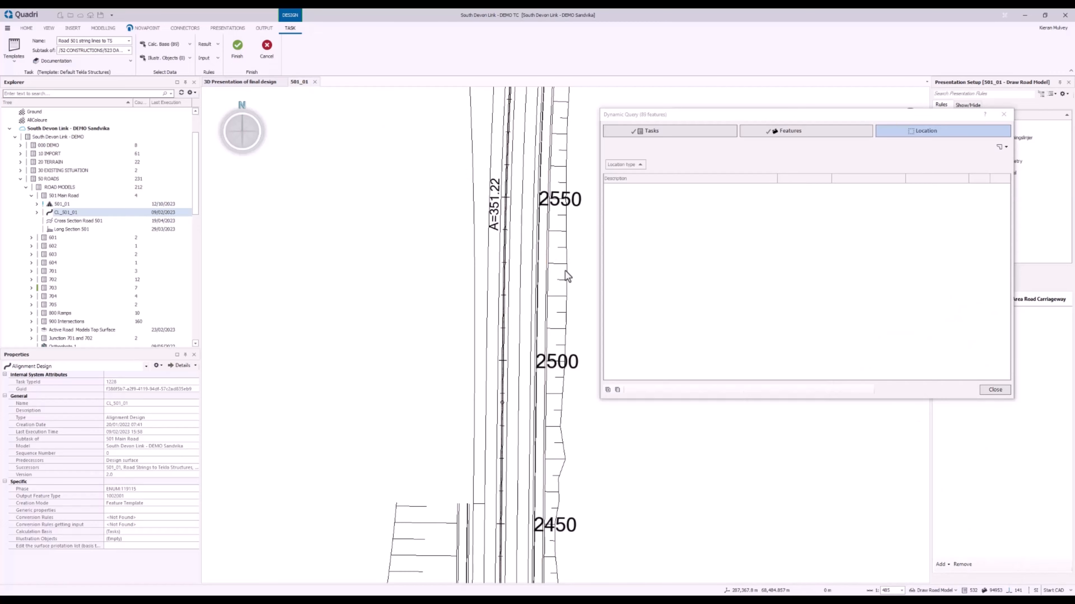
Step: Add a four-cornered location shape to the query, enclosing the road between the 2900 and 3000 chainage labels
scroll(545, 269, down, 8)
middle_drag(566, 206, 534, 286)
scroll(533, 286, up, 8)
middle_drag(544, 155, 474, 526)
middle_drag(583, 135, 441, 578)
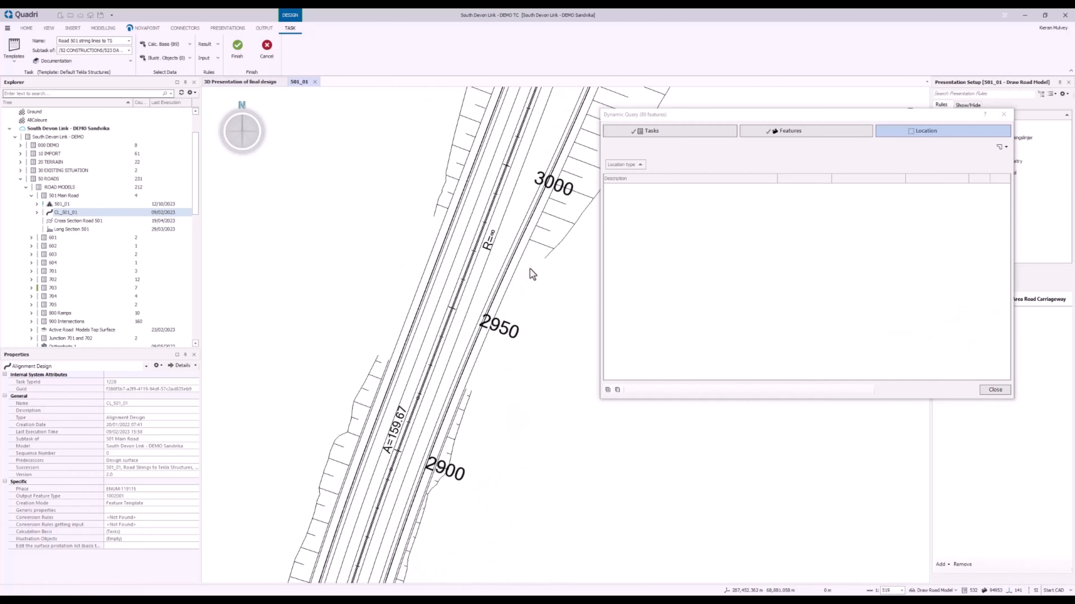
middle_drag(545, 316, 568, 260)
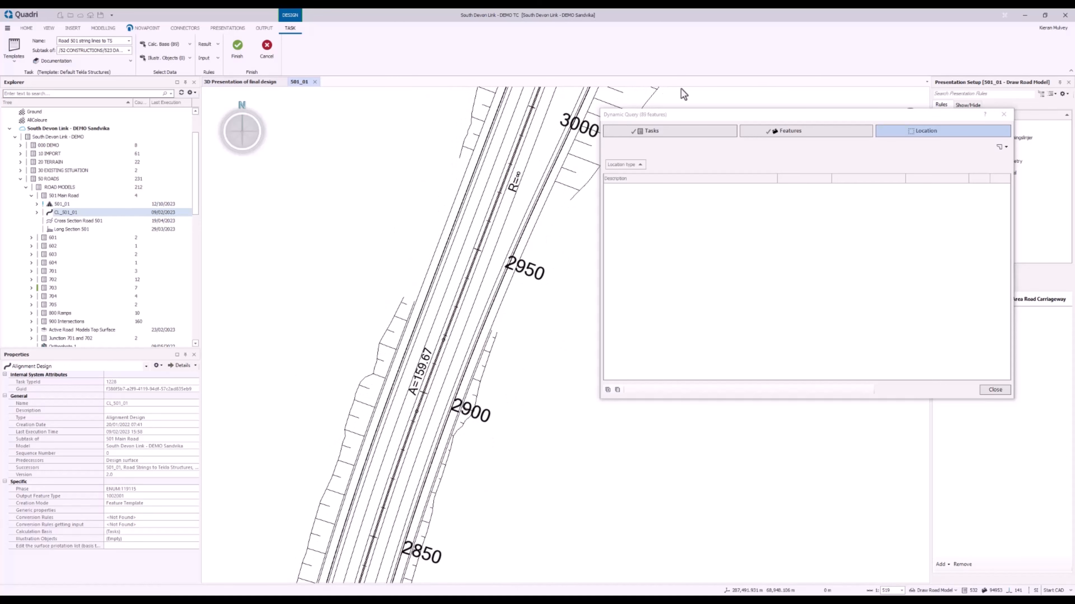
drag(684, 115, 755, 122)
click(969, 136)
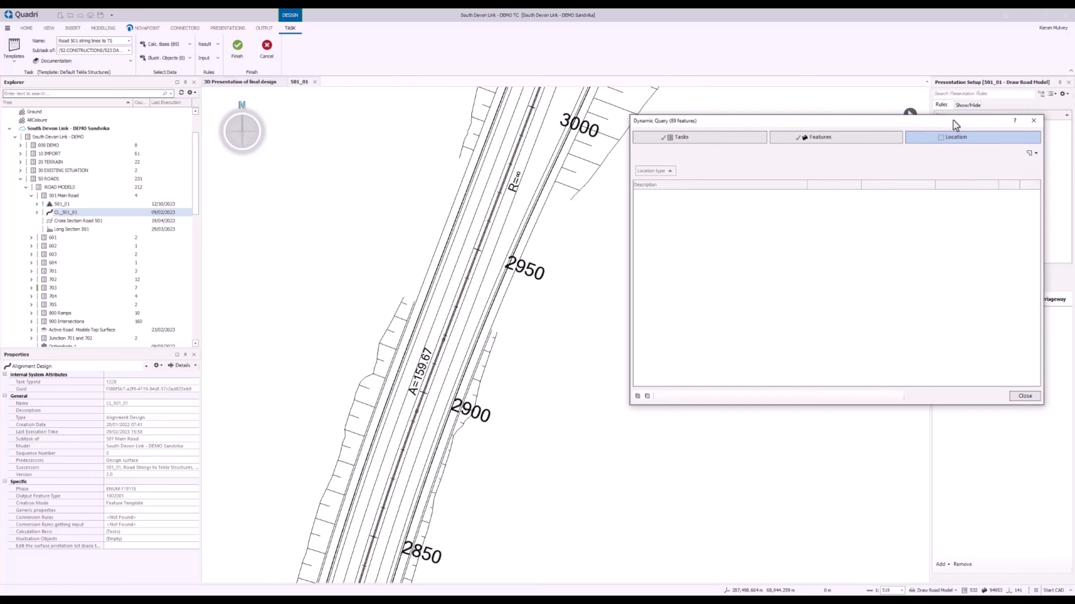
mouse_move(956, 120)
mouse_down()
mouse_move(763, 118)
mouse_move(1017, 210)
mouse_move(1072, 210)
mouse_up()
click(835, 151)
click(863, 159)
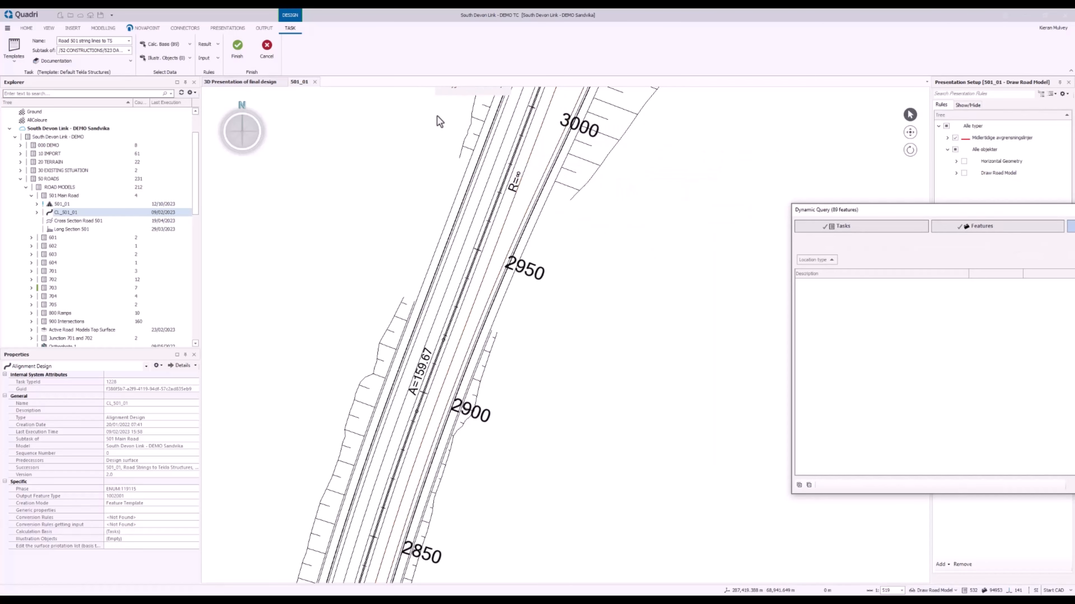
click(444, 103)
click(339, 344)
click(566, 395)
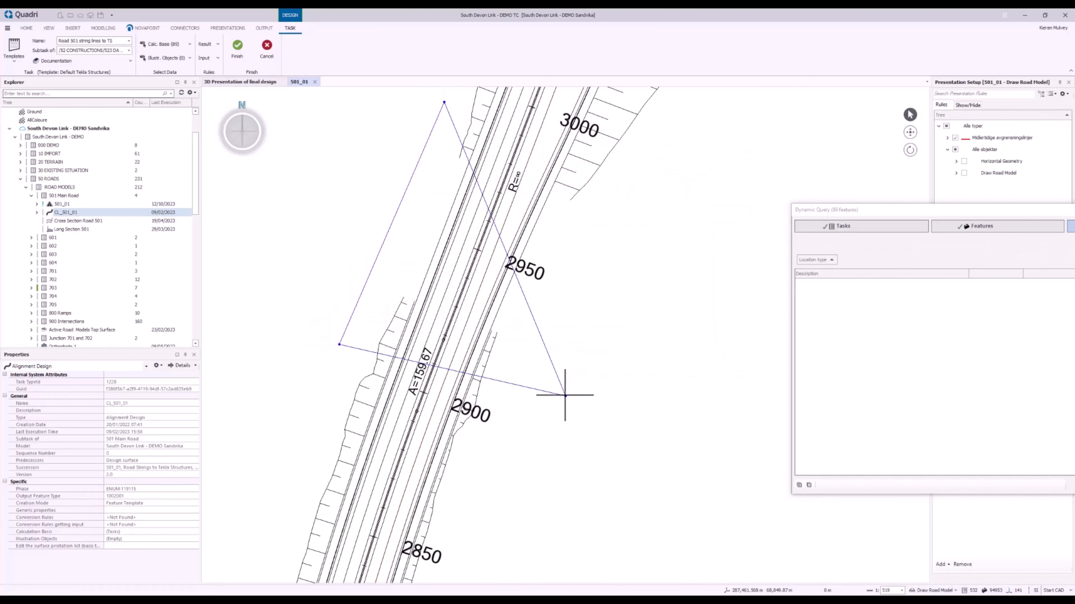
click(632, 168)
right_click(631, 167)
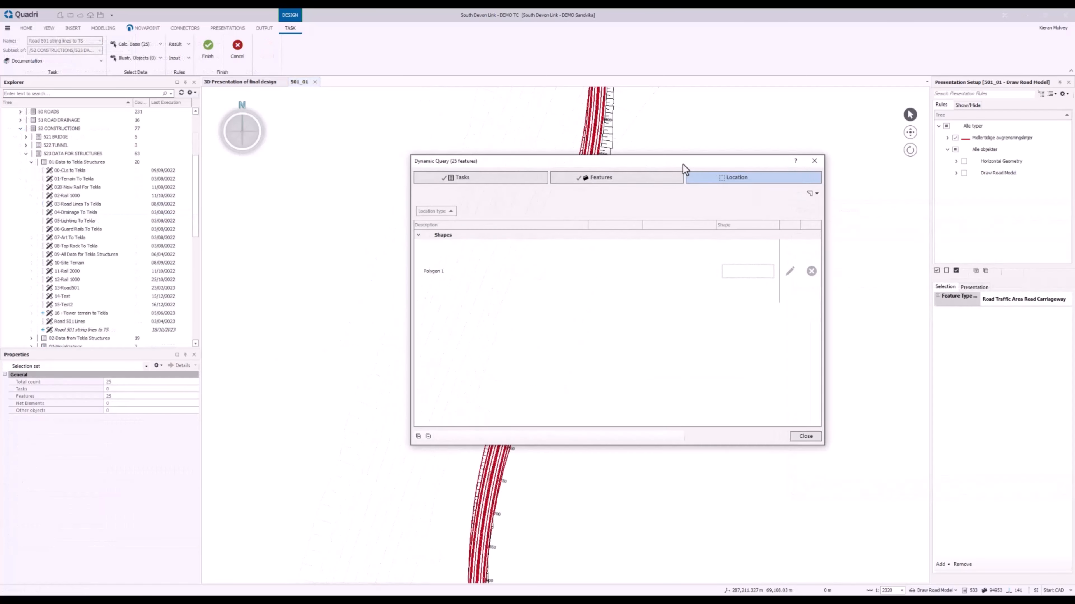
Step: Filter the query's tasks by 501 and include the CL_501_01 alignment design of the 501 Main Road
drag(696, 162, 691, 223)
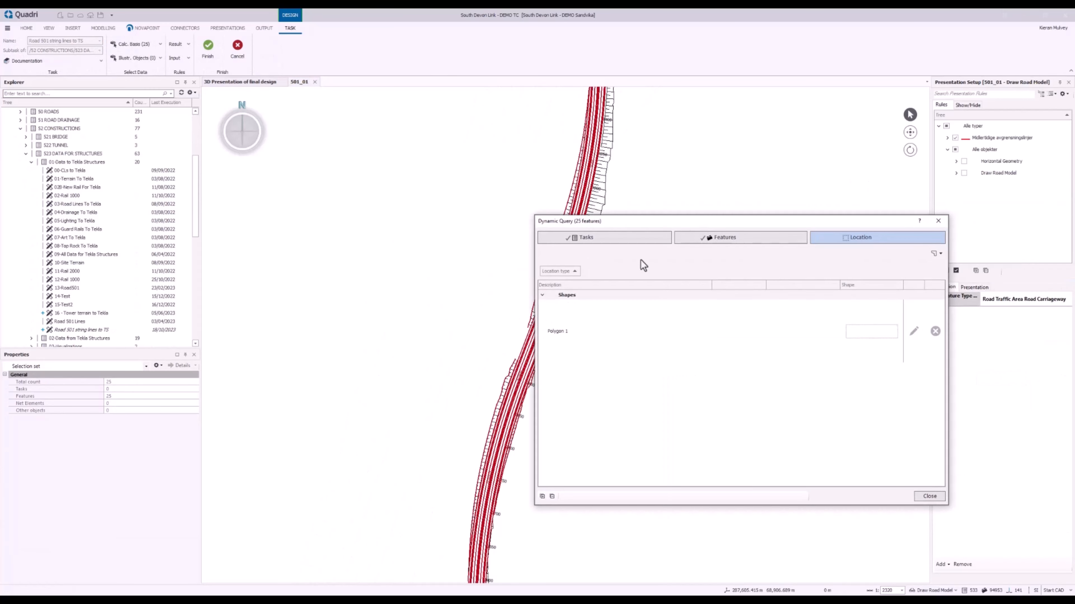
click(609, 238)
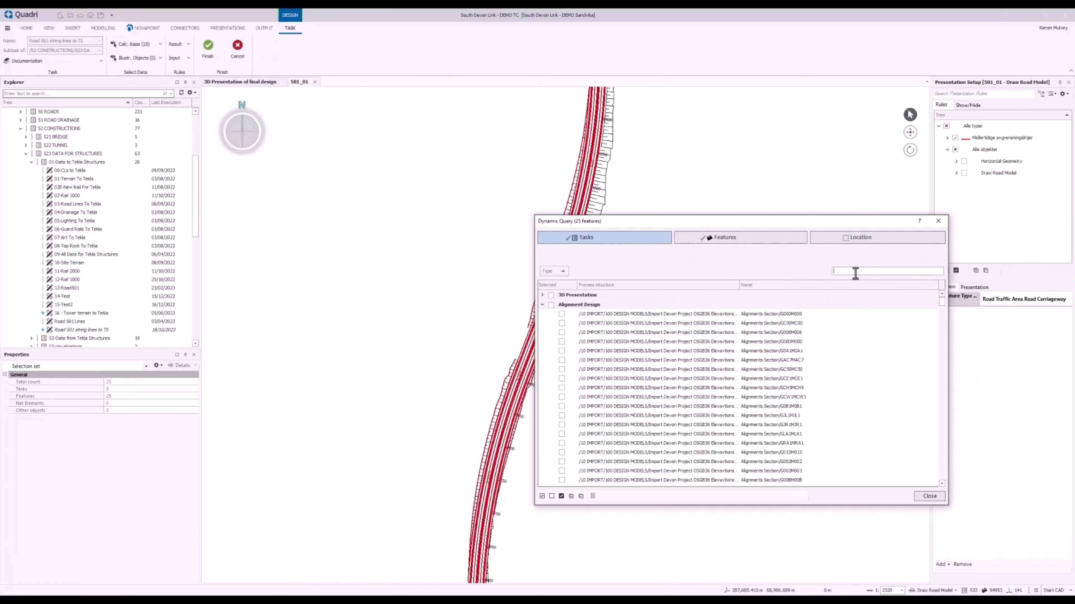
text(501)
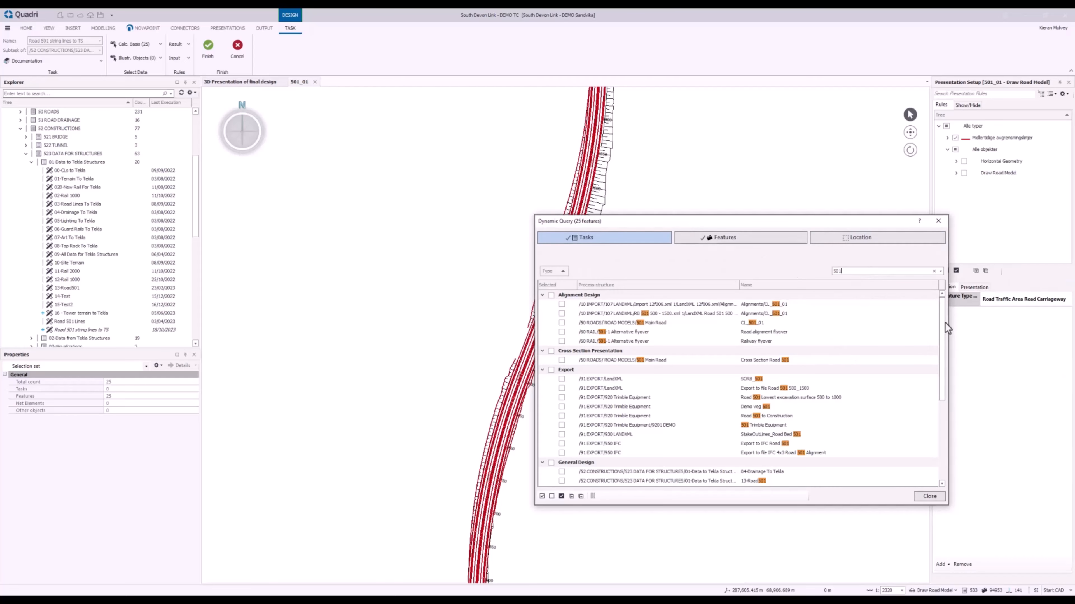
drag(944, 326, 926, 304)
click(561, 322)
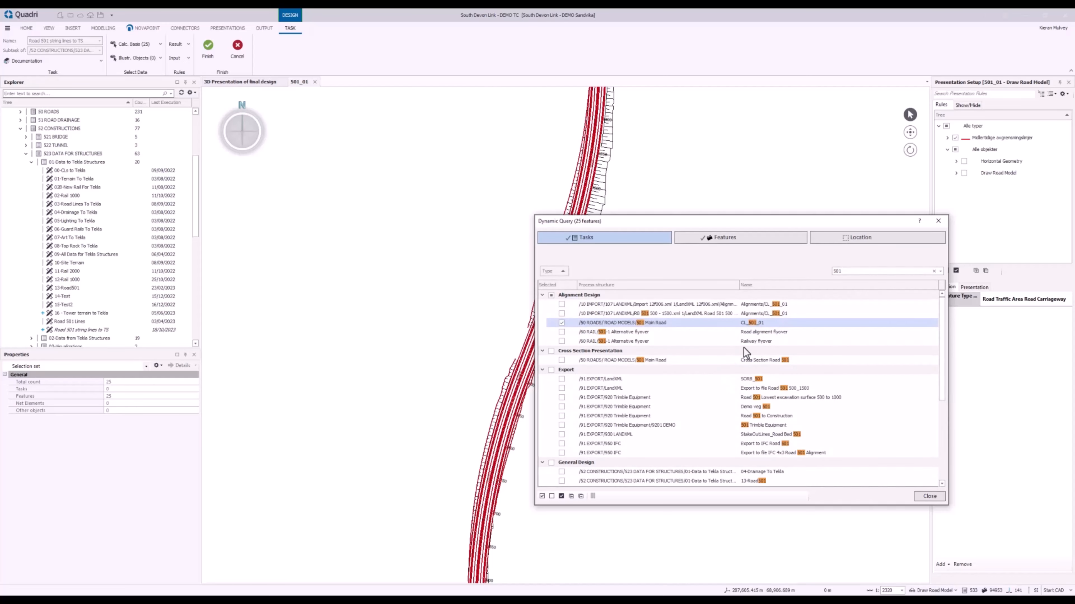
Step: Include the LinearElement feature type in the query, close it and finish the Road 501 string lines to TS task
click(740, 239)
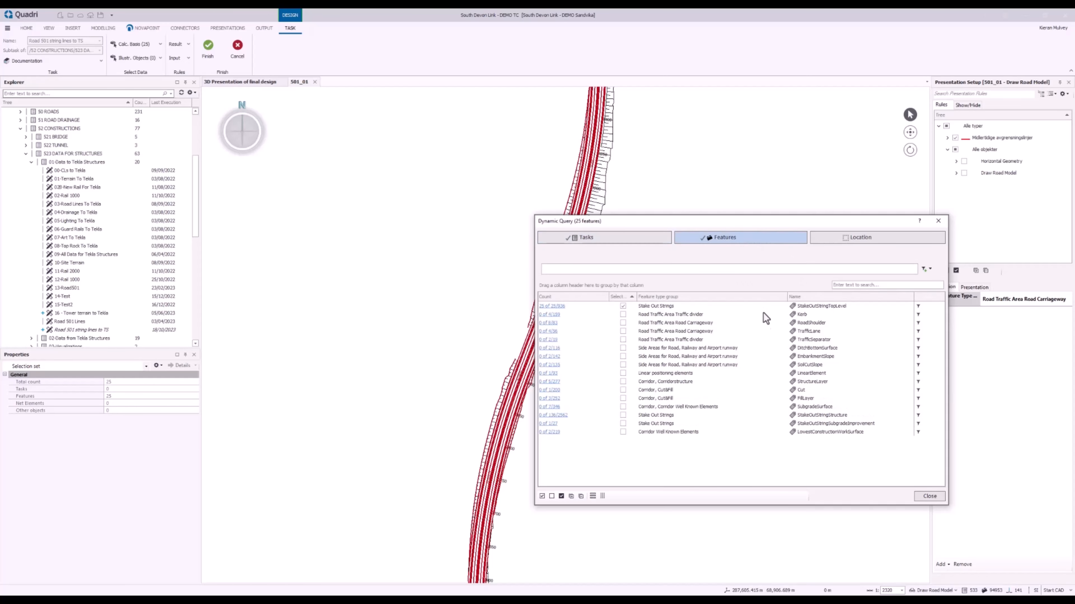
click(622, 373)
click(924, 496)
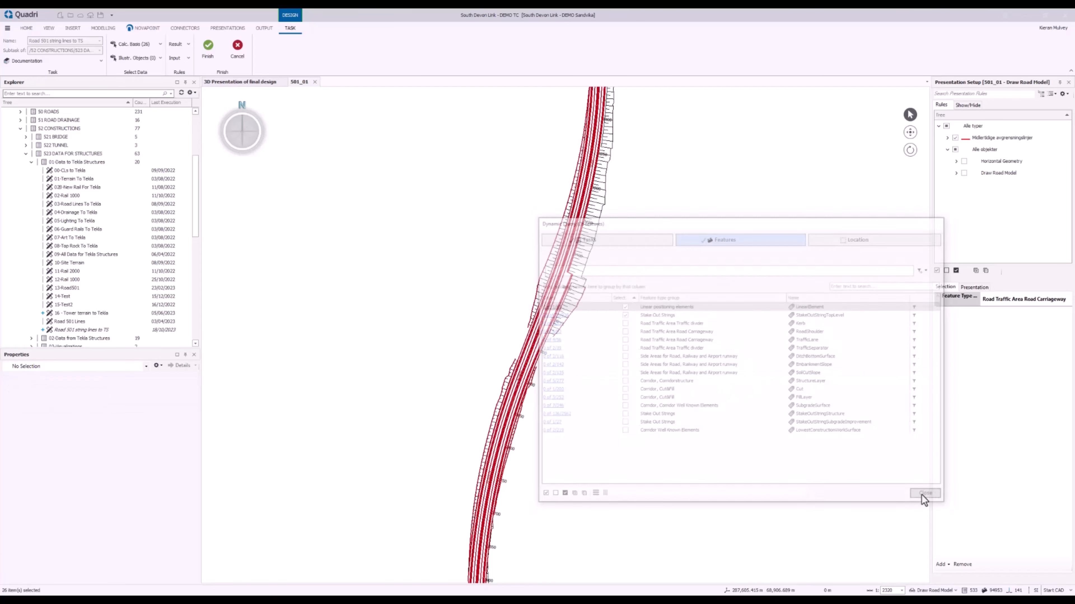
click(221, 51)
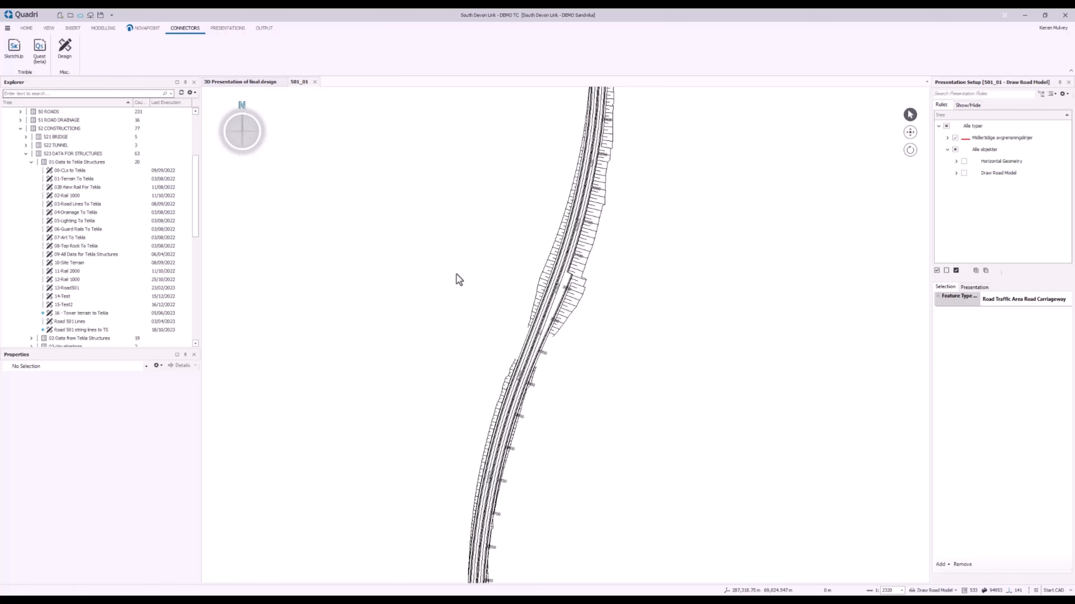
scroll(556, 322, up, 5)
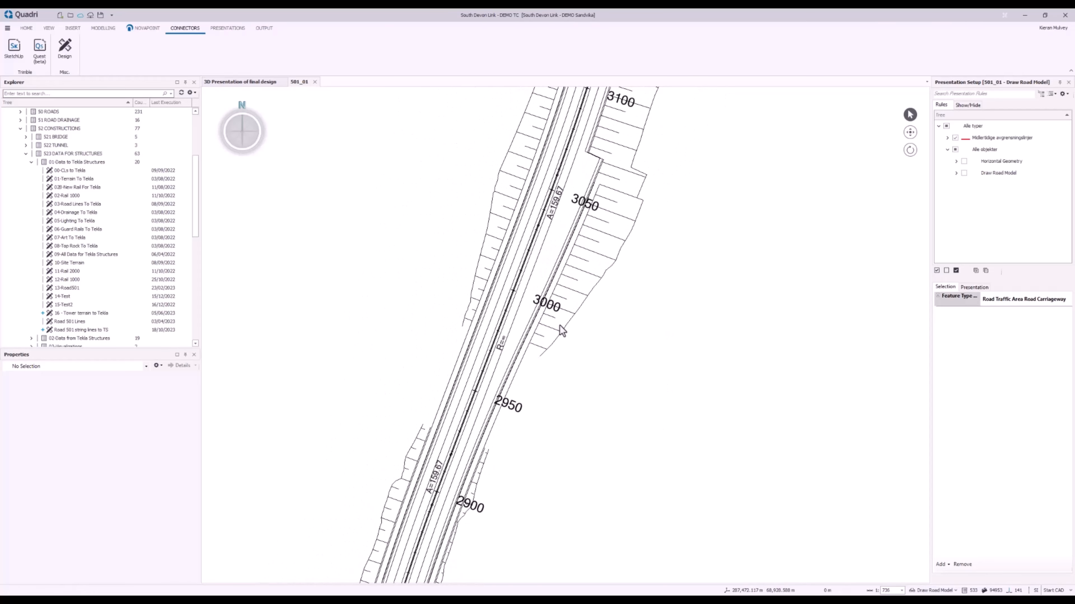
scroll(649, 322, down, 4)
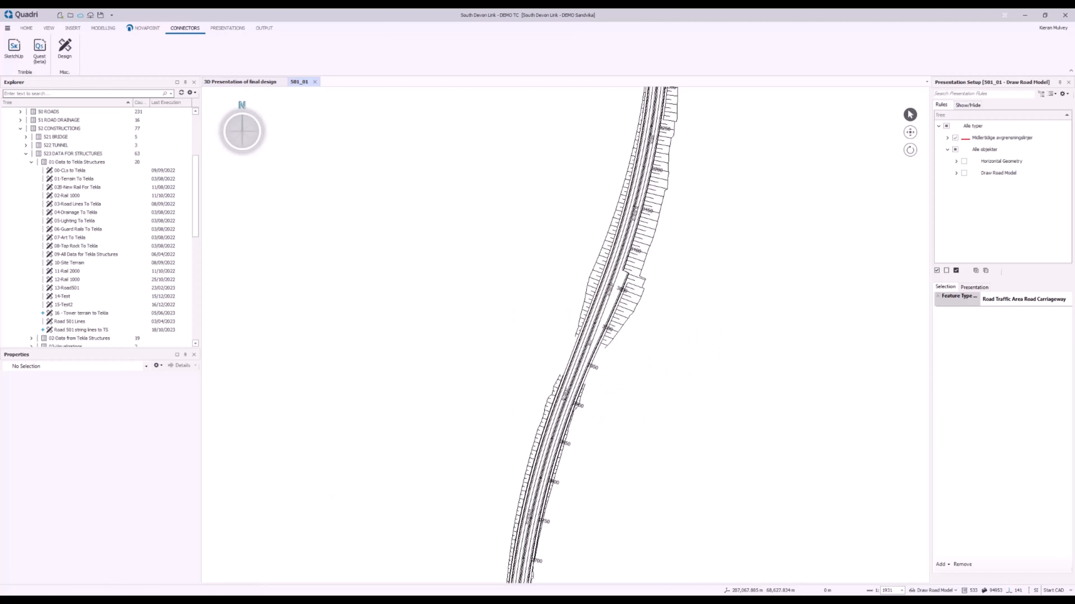
Step: Switch to the browser and view the Quadri Connector for Tekla Structures page in Tekla Warehouse at full size
click(267, 580)
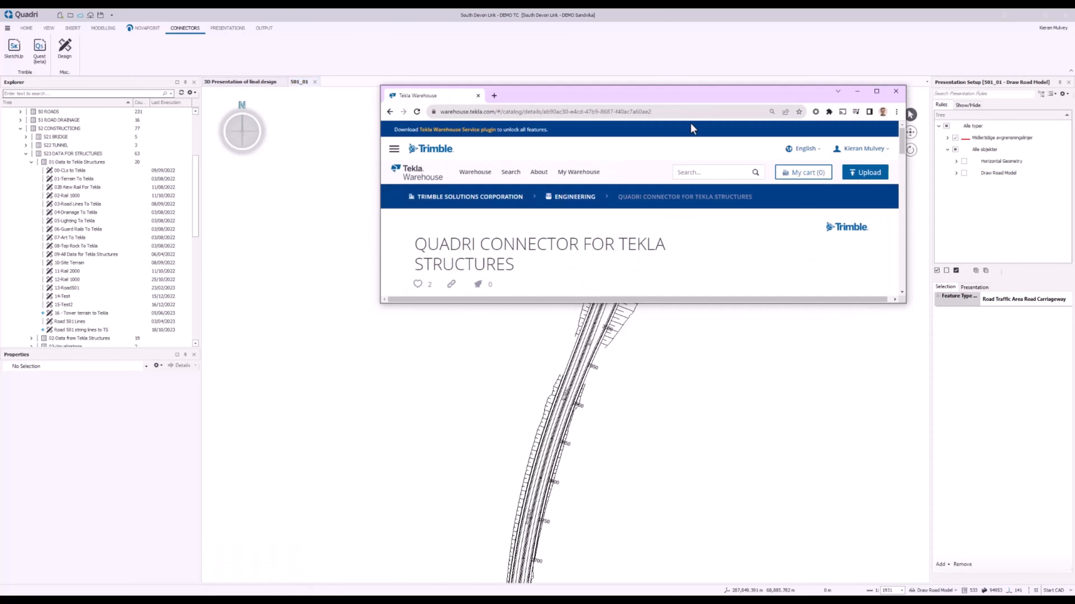
drag(693, 111, 702, 77)
click(876, 91)
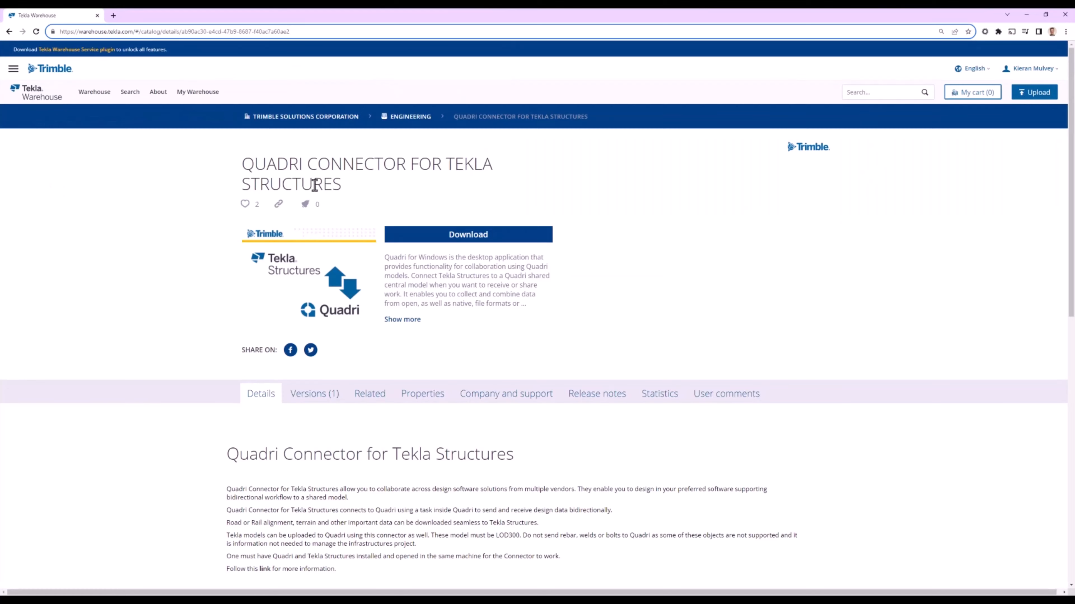
drag(747, 19, 665, 91)
click(865, 90)
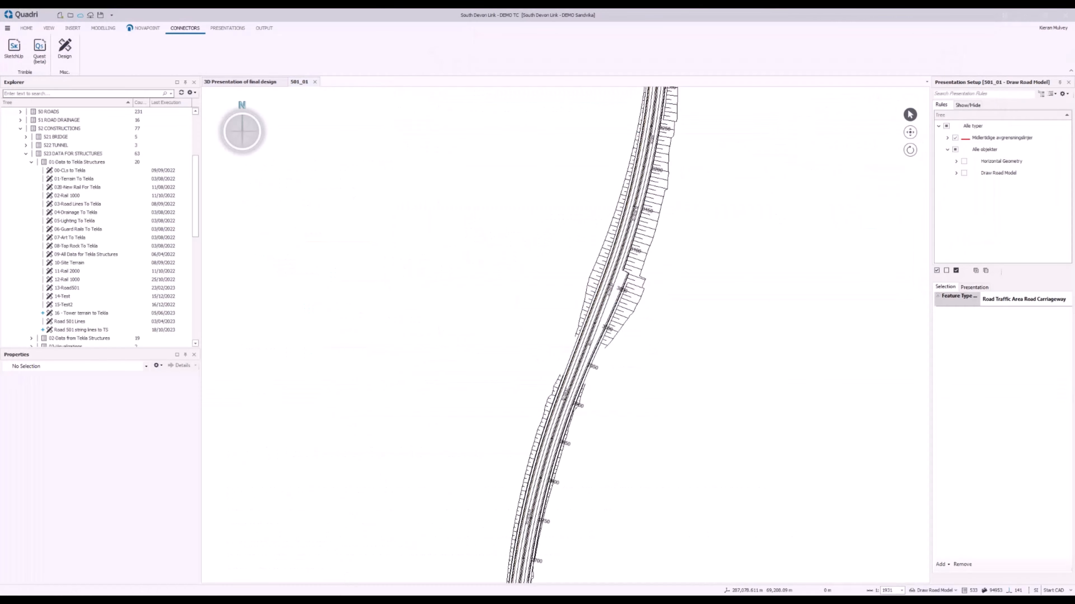
Step: Switch to Tekla Structures, start the Quadri Connector beside the bridge model and open its list of selectable tasks
drag(0, 127, 674, 10)
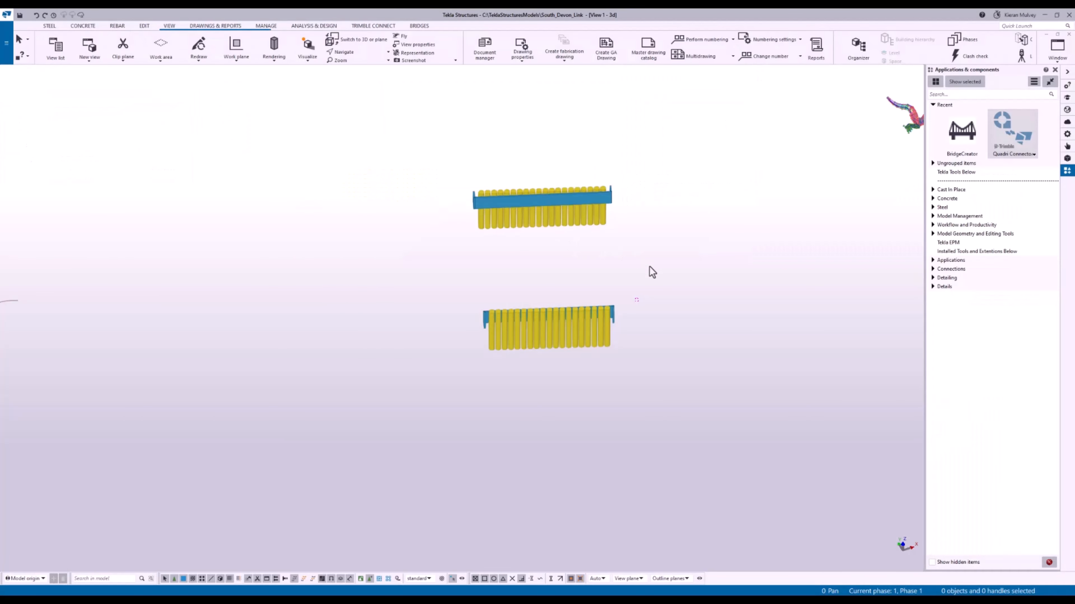
middle_drag(649, 267, 597, 243)
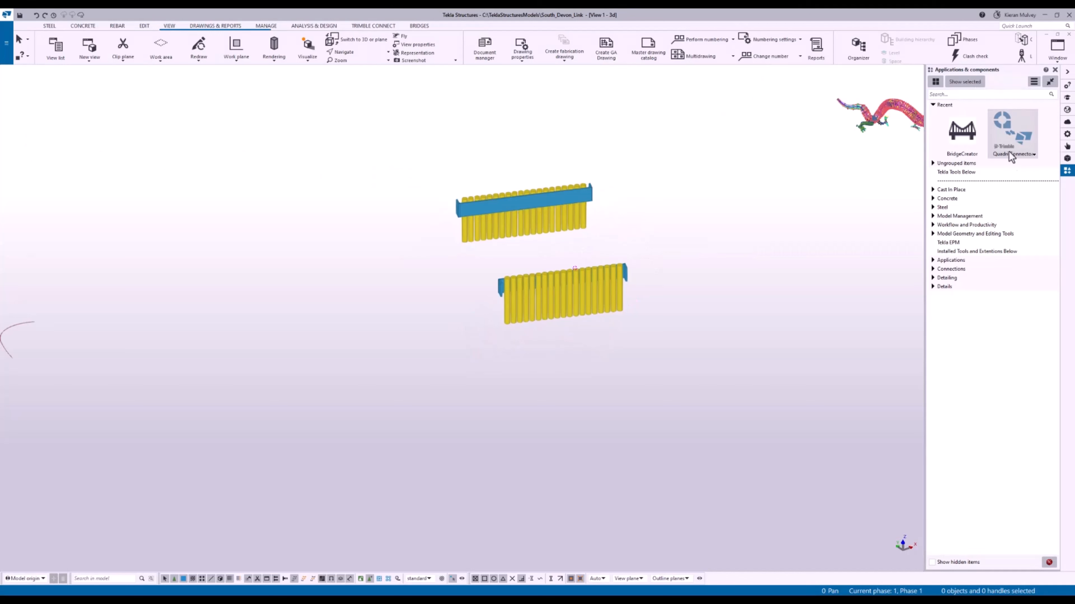
click(1010, 137)
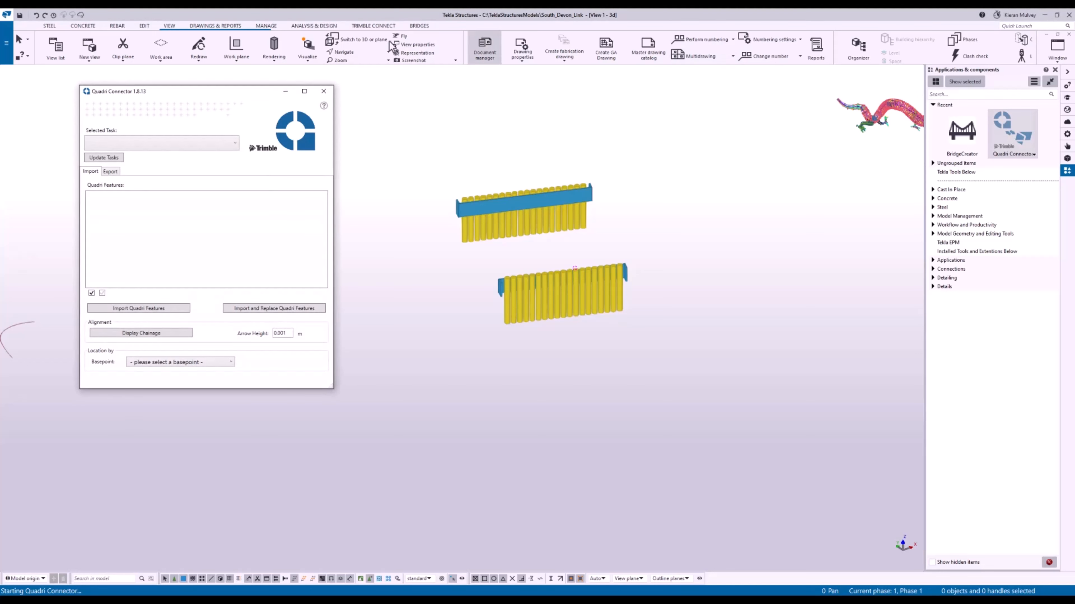
drag(229, 95, 791, 140)
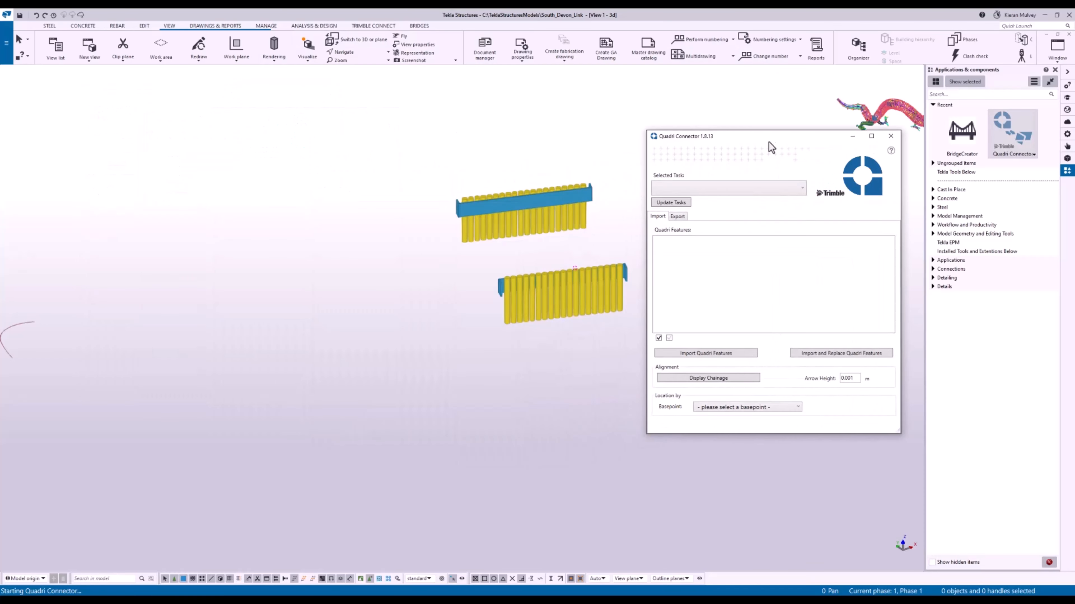
click(765, 187)
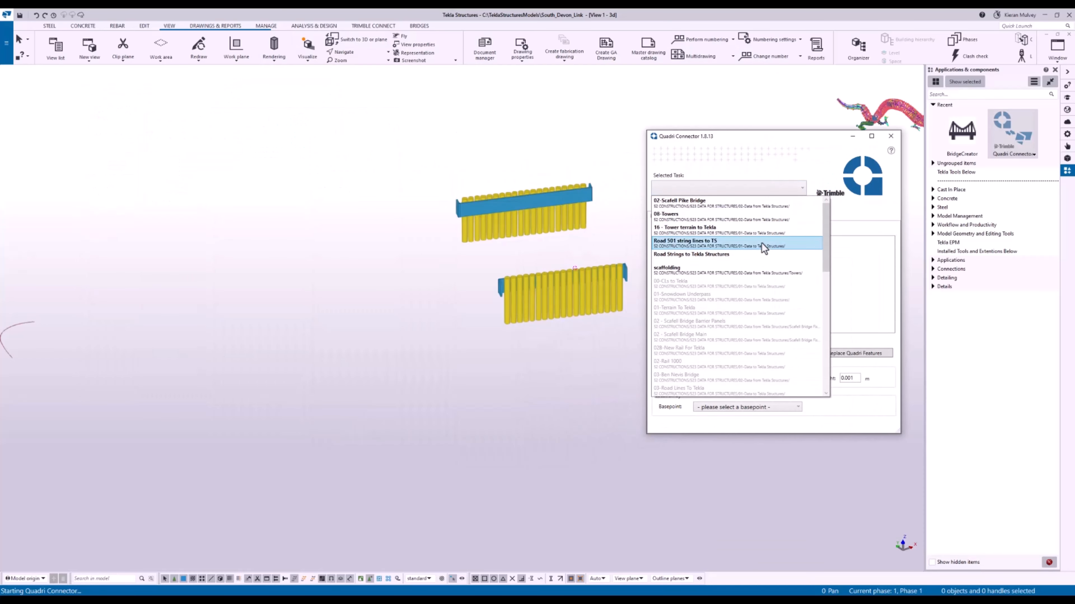
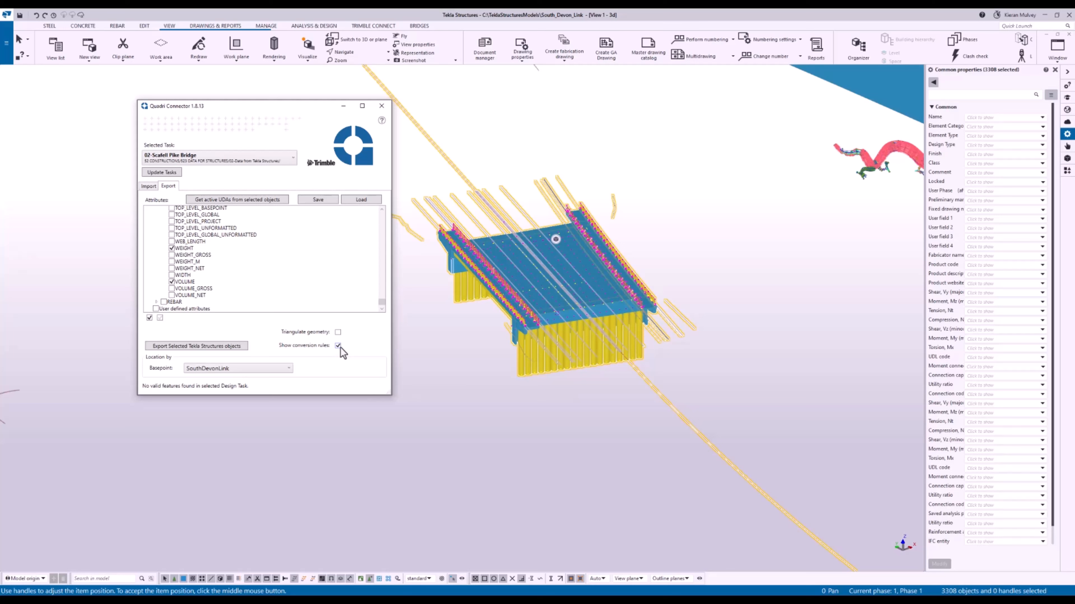
Step: Export the selected Tekla Structures objects to the 02-Scafell Pike Bridge task and reposition the Conversion Rule Editor
click(229, 347)
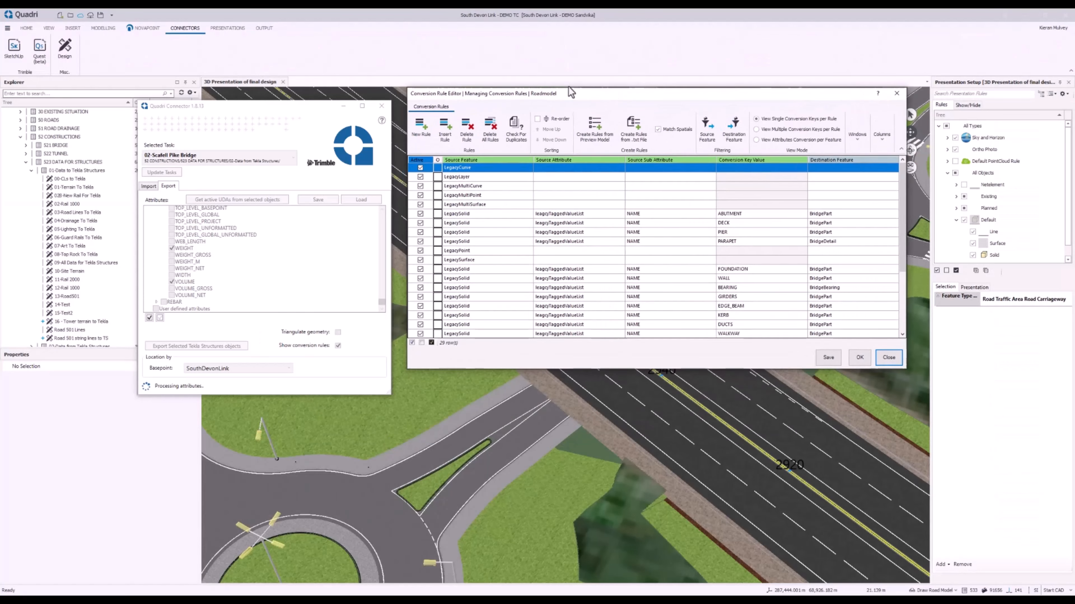
drag(501, 95, 477, 92)
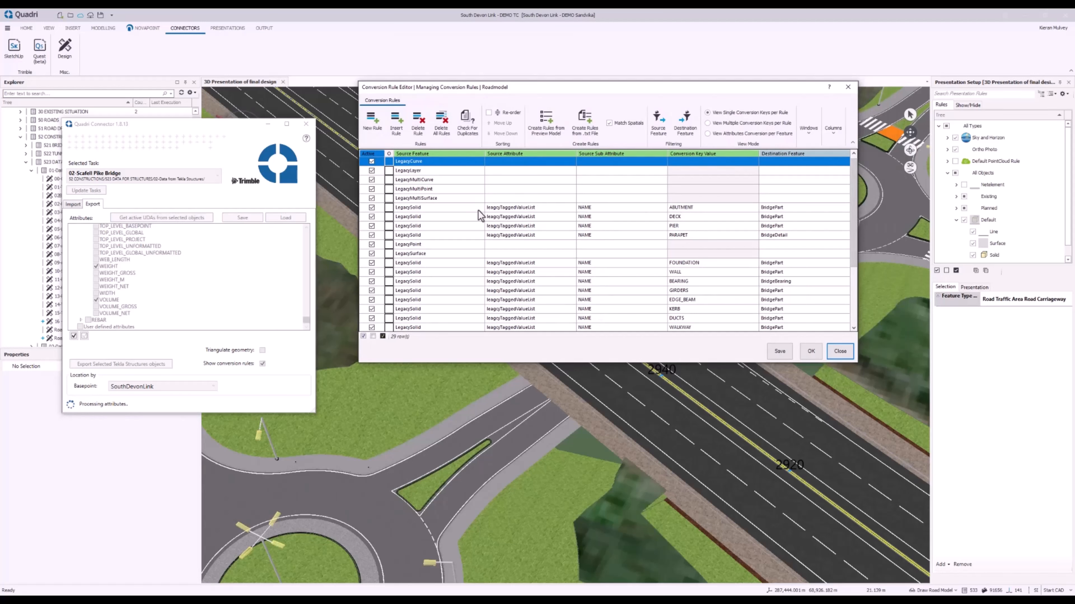
Step: Examine how the LegacySolid conversion rules map conversion key values such as ABUTMENT to destination features
click(438, 208)
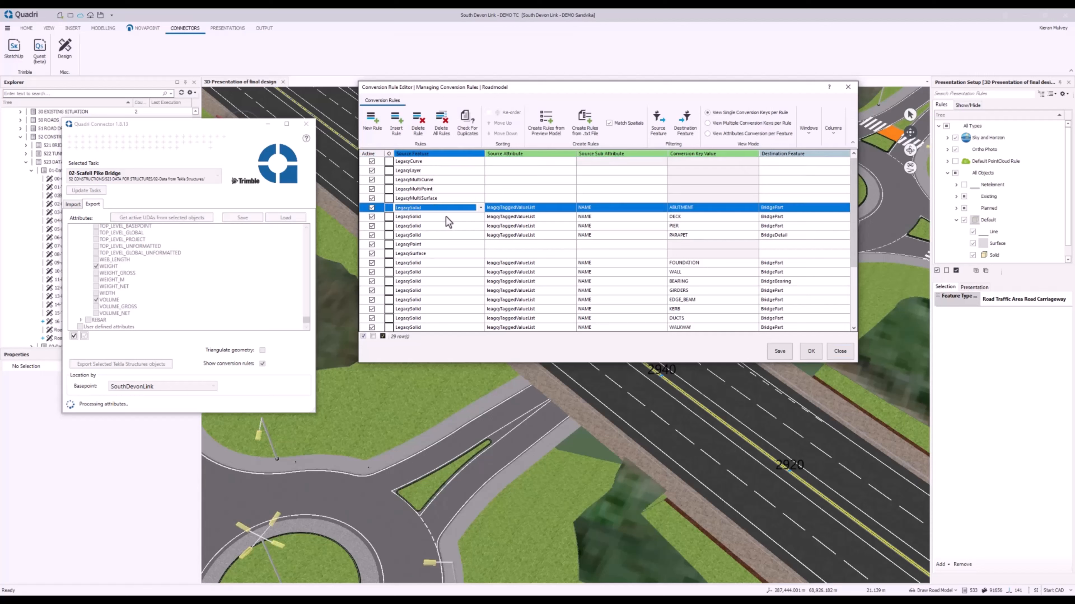
click(526, 207)
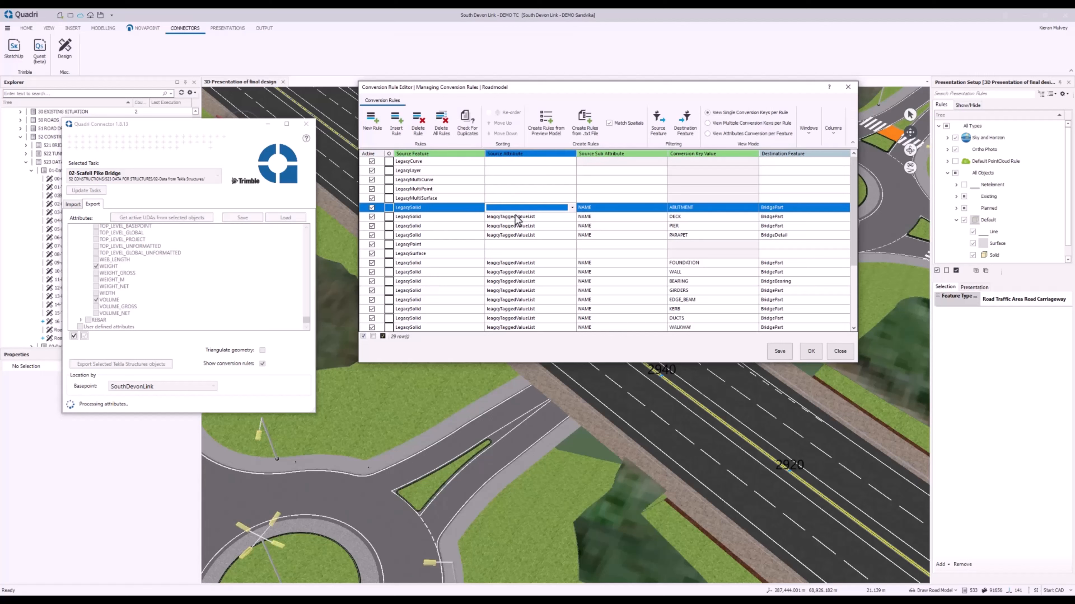
click(572, 207)
click(534, 240)
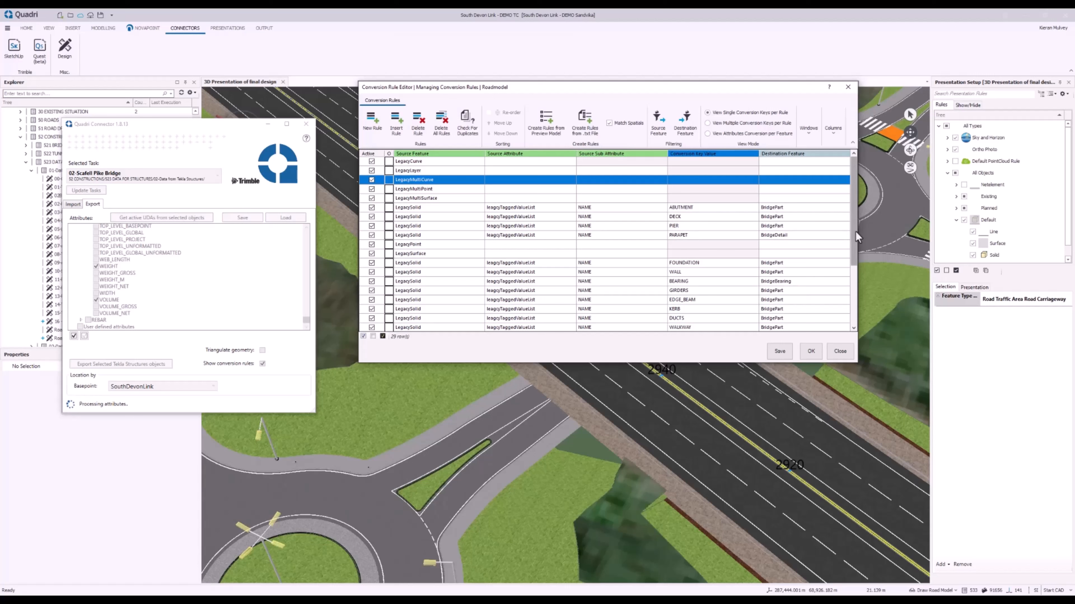
drag(854, 232, 858, 281)
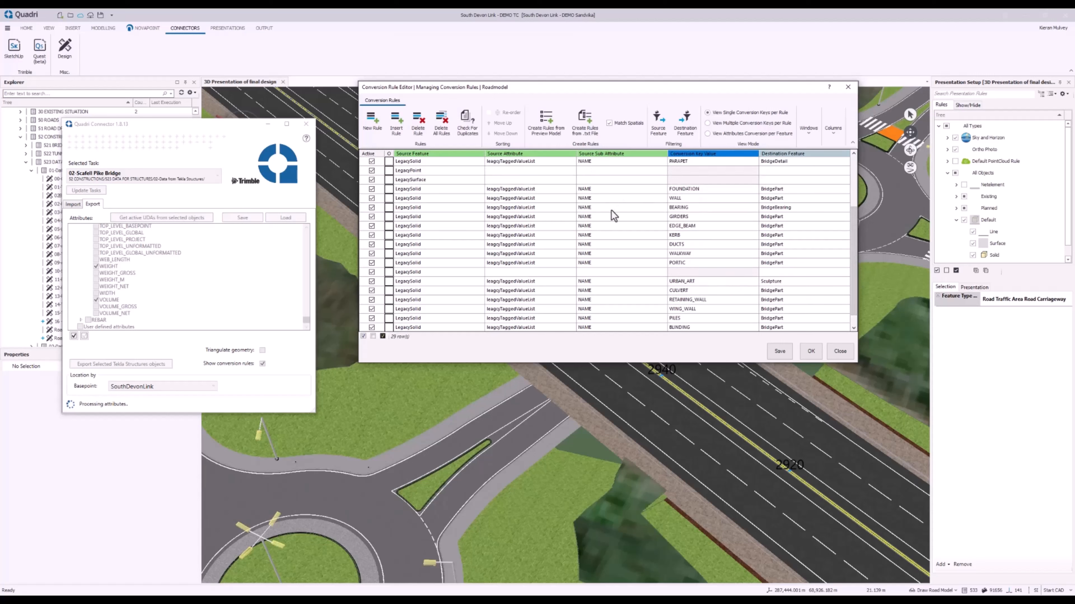
scroll(853, 228, down, 1)
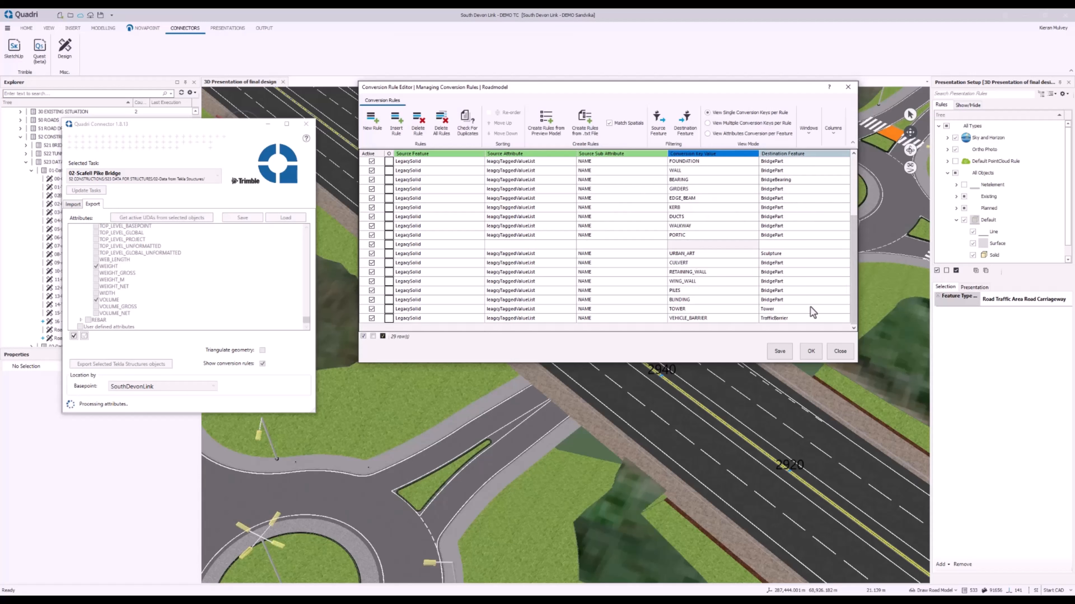
drag(854, 306, 856, 234)
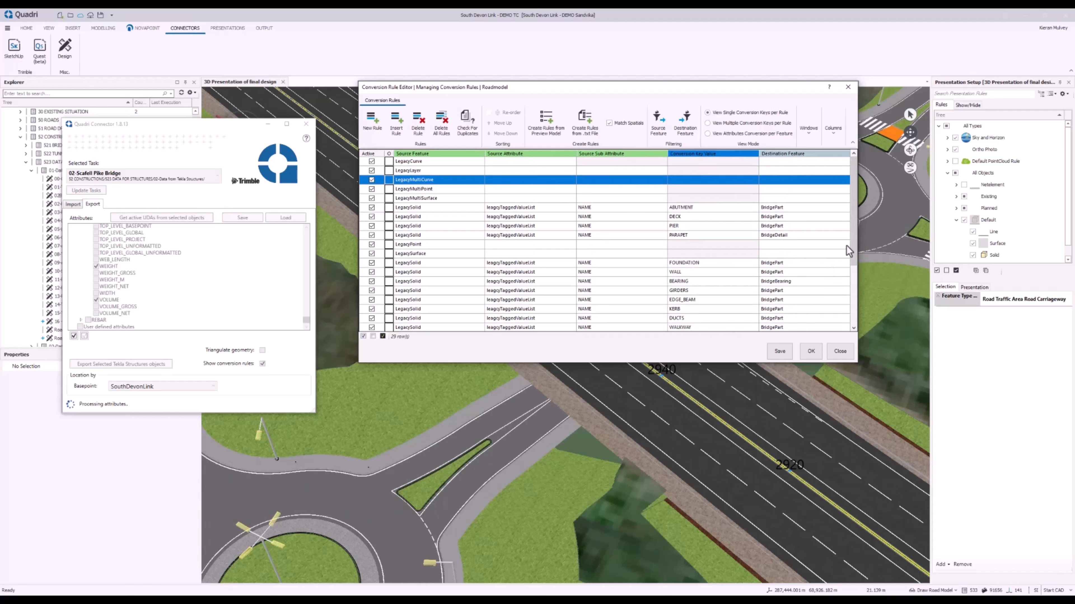
Step: View the attribute conversion per feature for the ABUTMENT rule and look through its attribute mappings
click(731, 133)
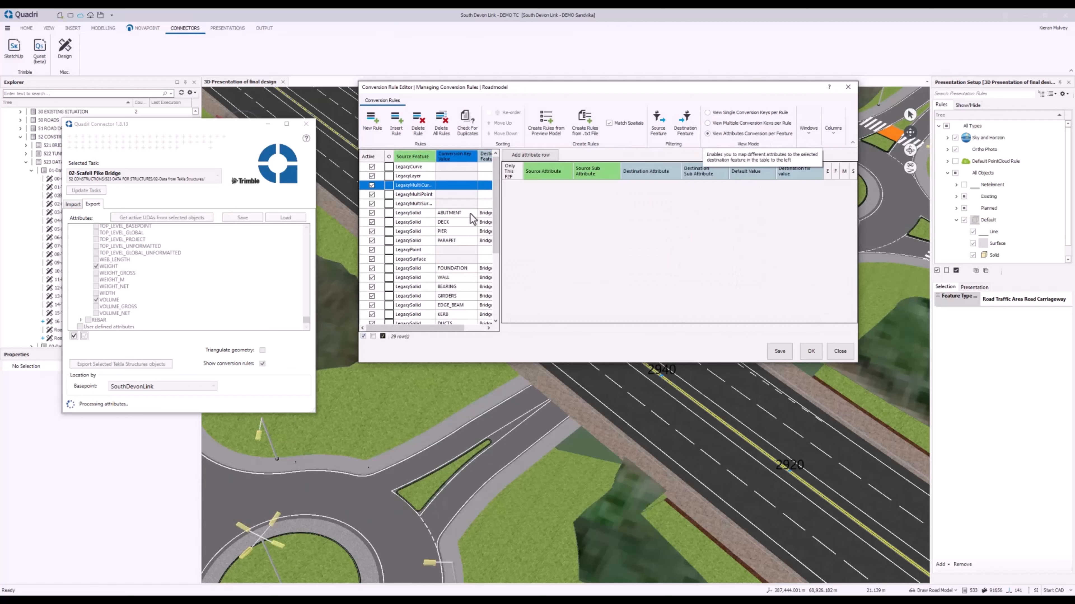
click(471, 214)
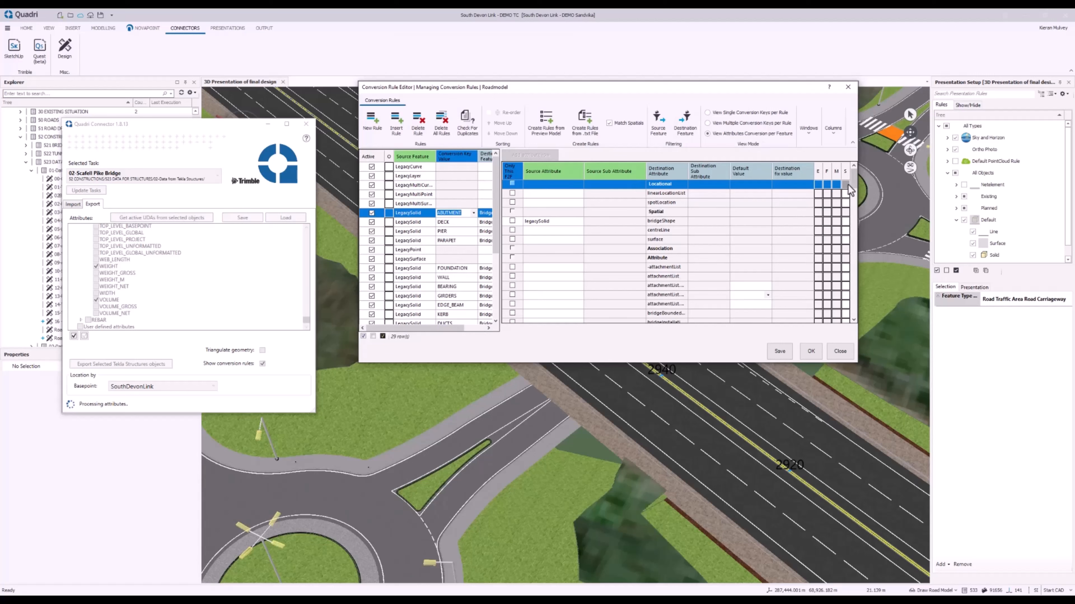
scroll(852, 192, down, 4)
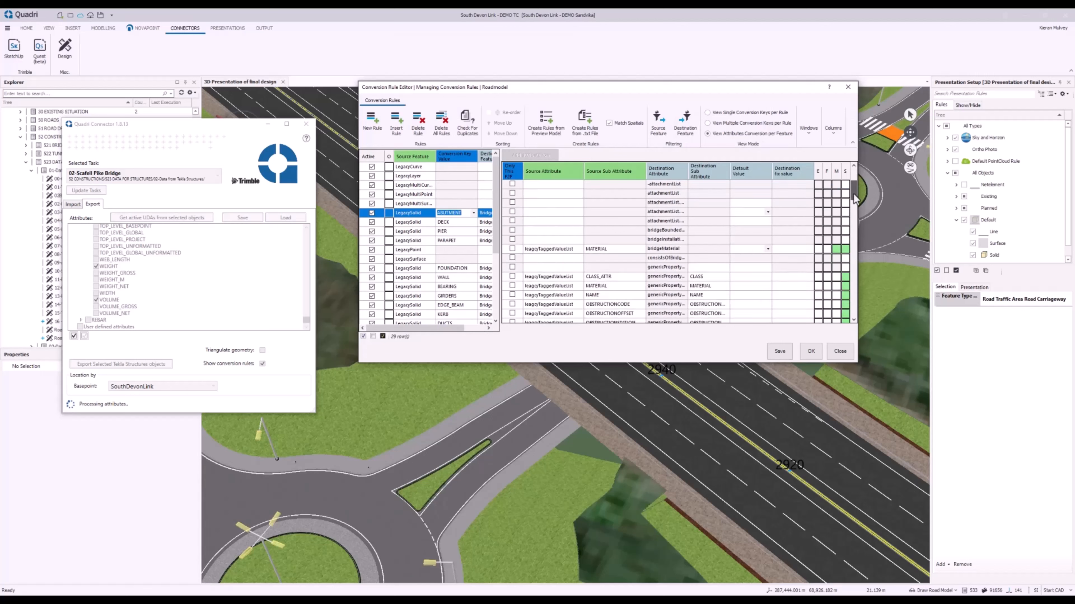
scroll(853, 194, down, 3)
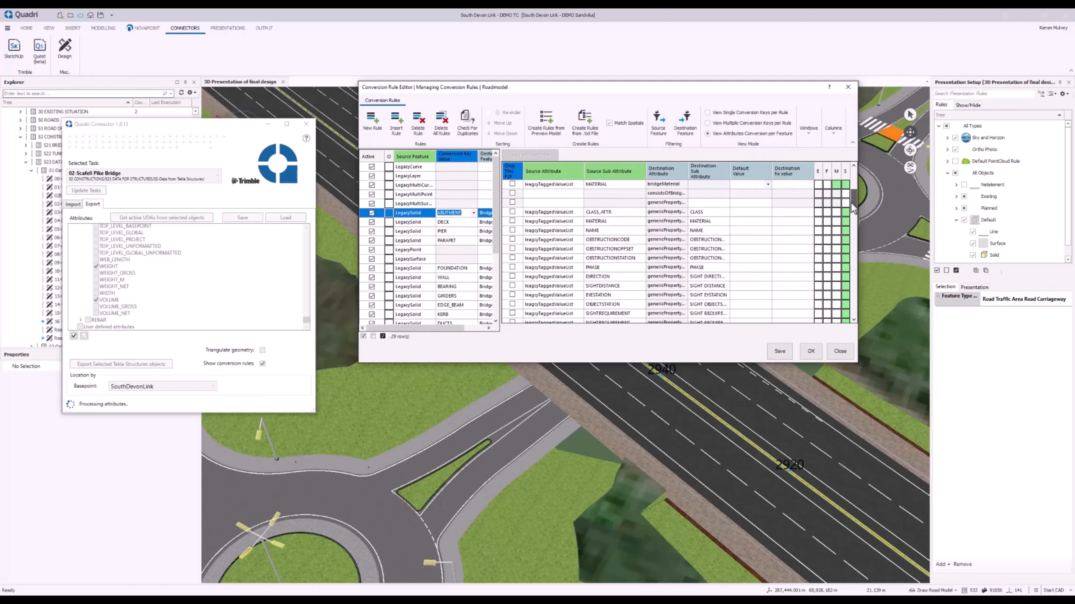
scroll(851, 204, down, 1)
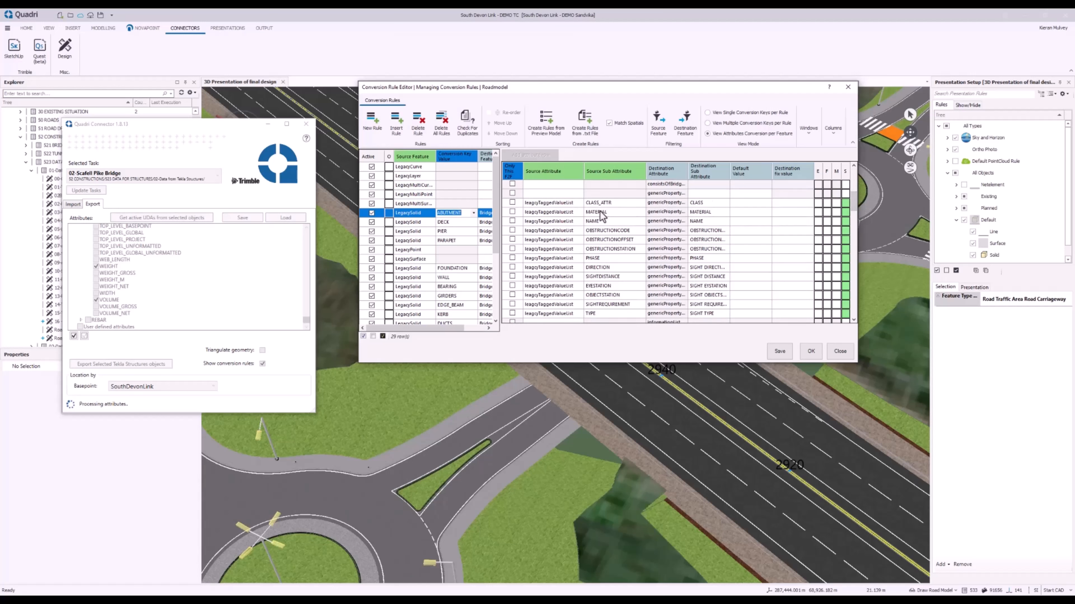
Step: Inspect the CLASS_ATTR mapping's source attribute legacyTaggedValueList, its source sub attribute and its destination attribute
click(574, 203)
click(579, 203)
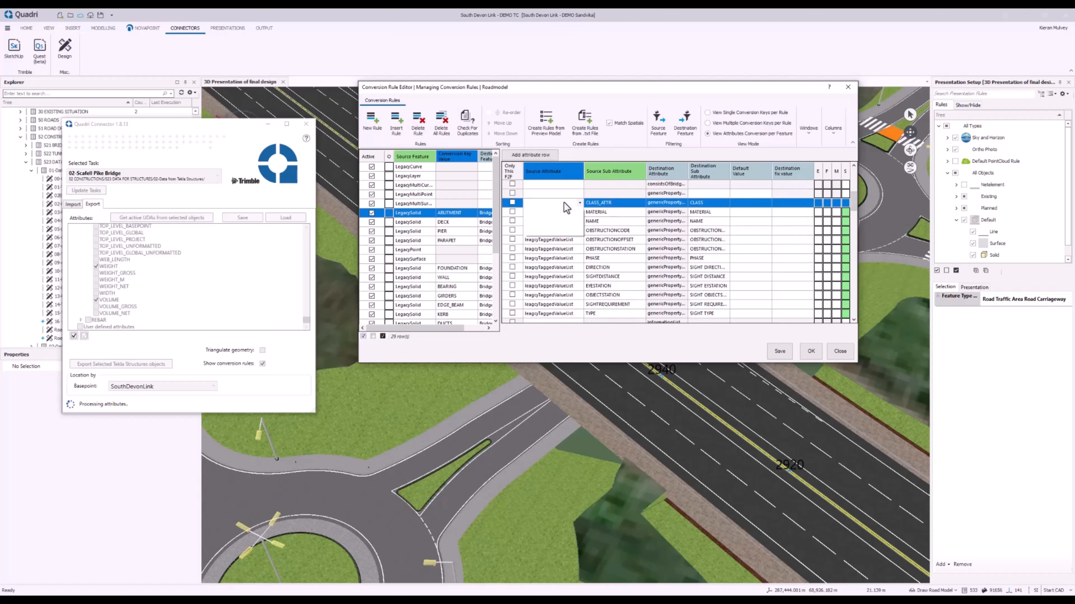
click(555, 352)
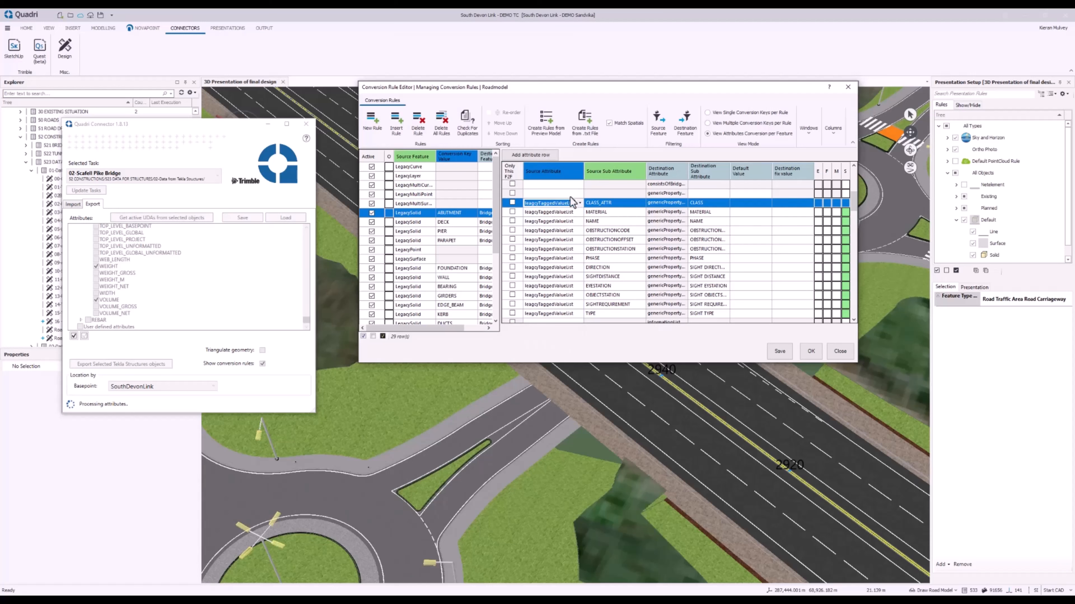
click(608, 197)
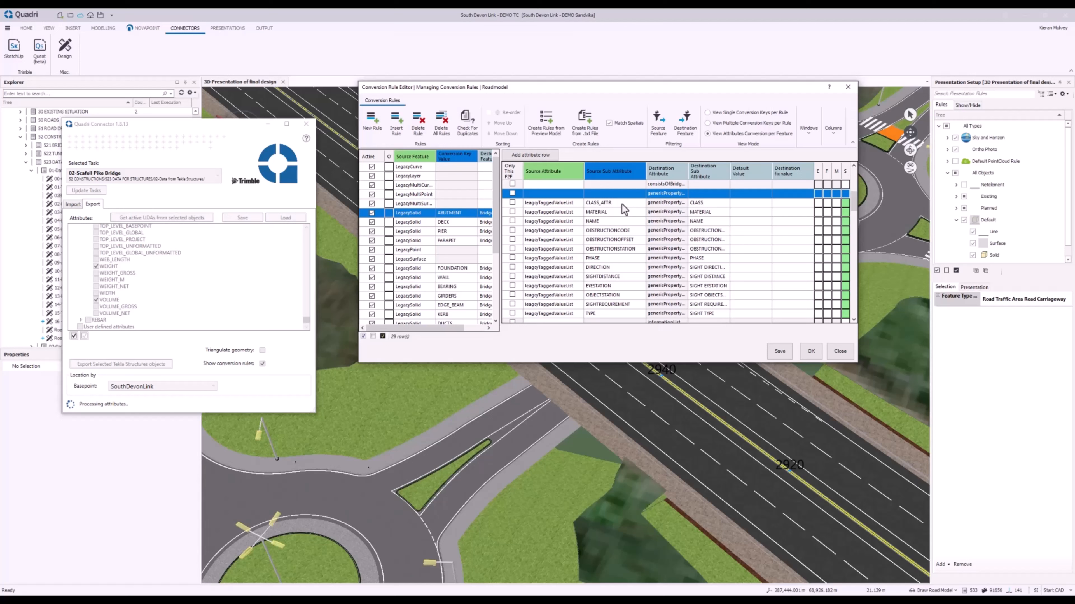
click(665, 203)
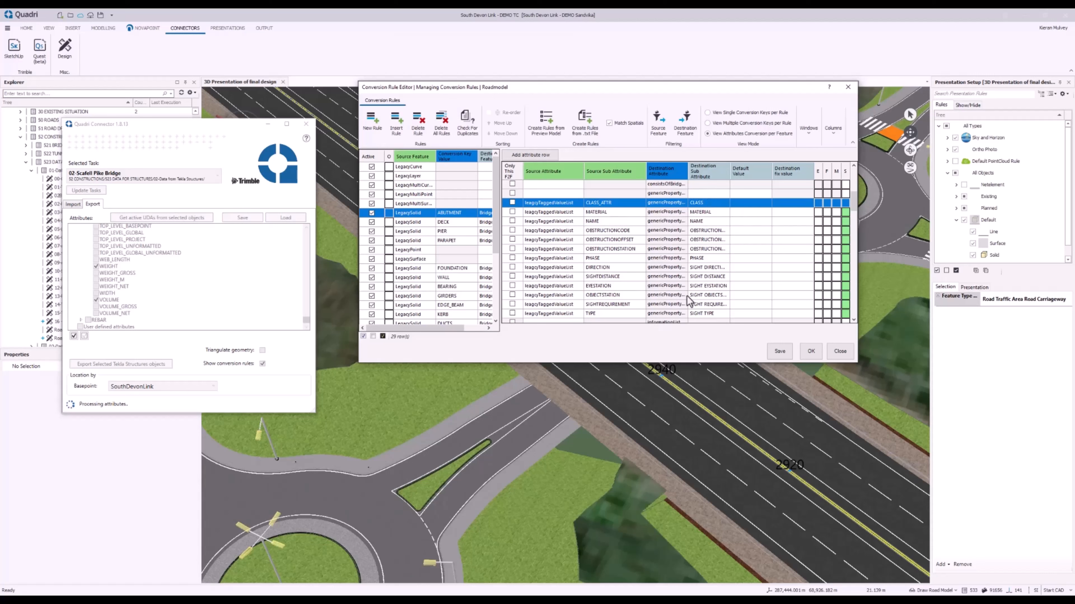
Step: Set the source sub attribute of the ABUTMENT rule's featureName to NAME and accept the conversion rules
drag(854, 195, 858, 238)
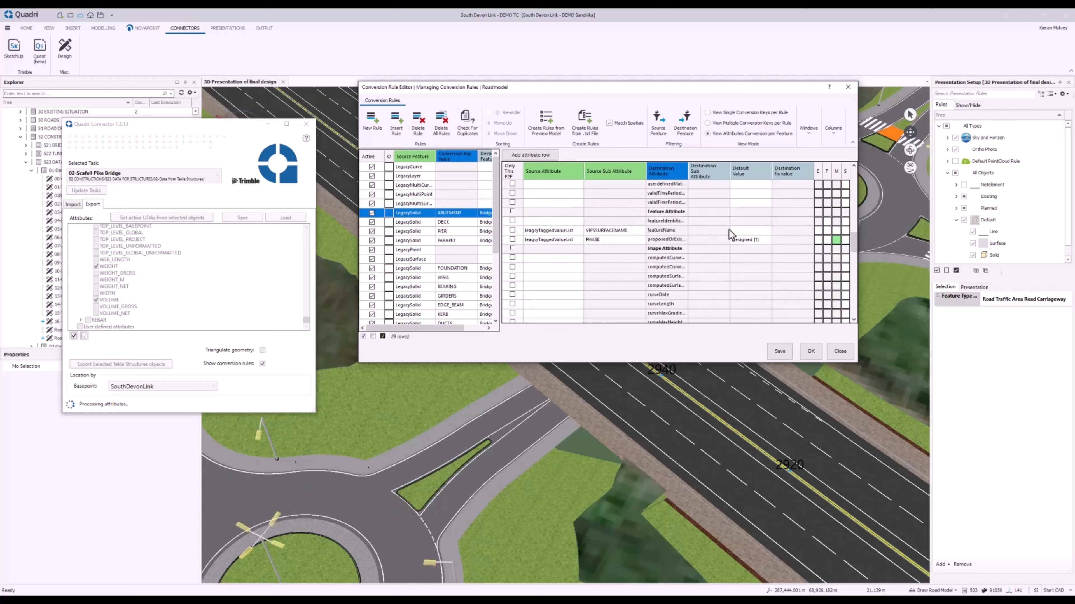
click(624, 231)
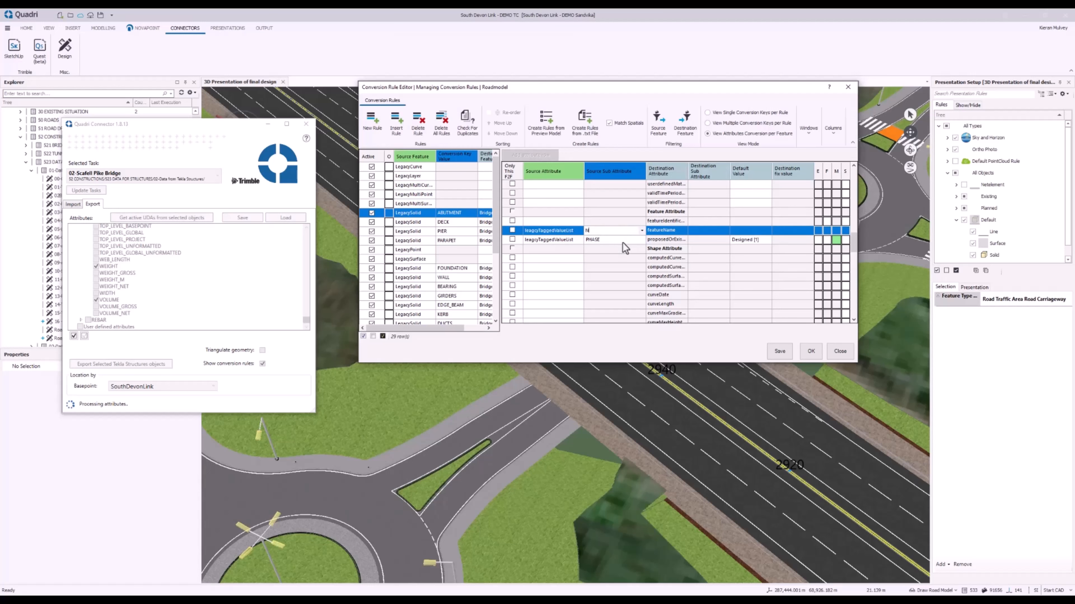
text(NAME)
click(737, 232)
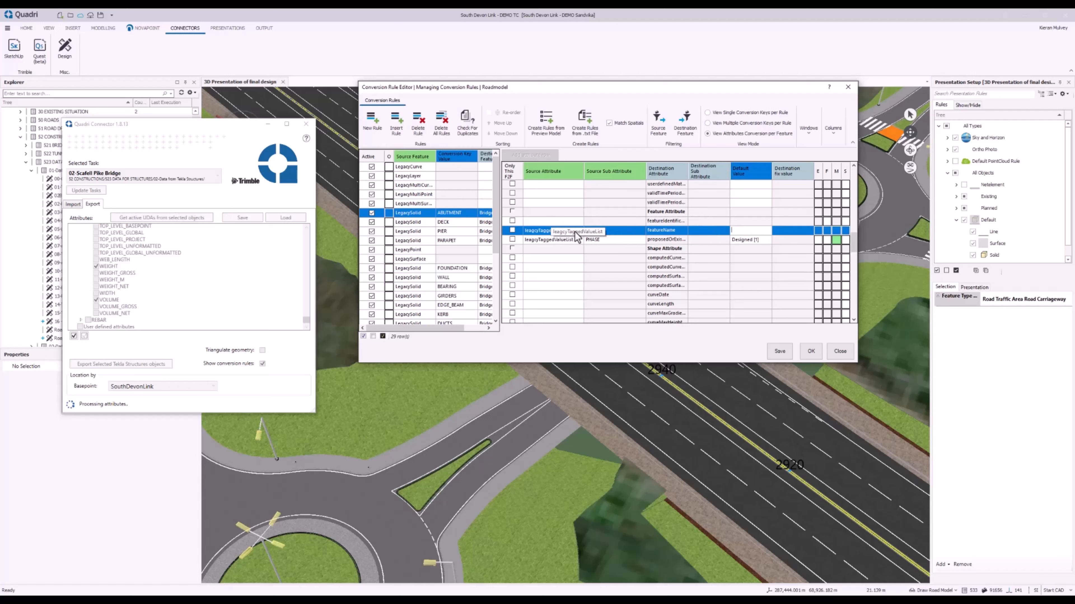
click(672, 231)
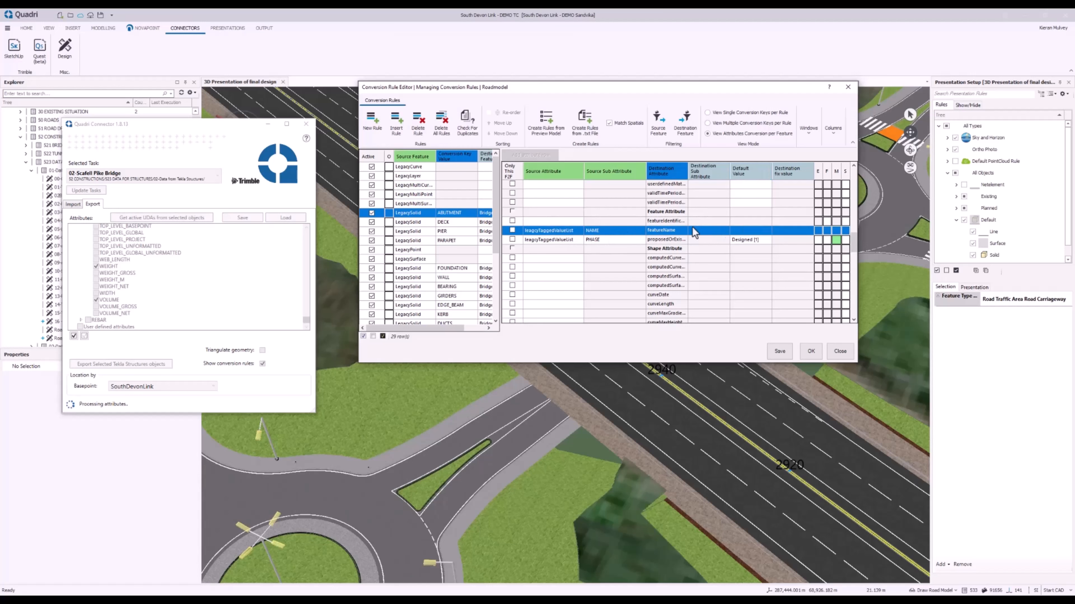
click(810, 351)
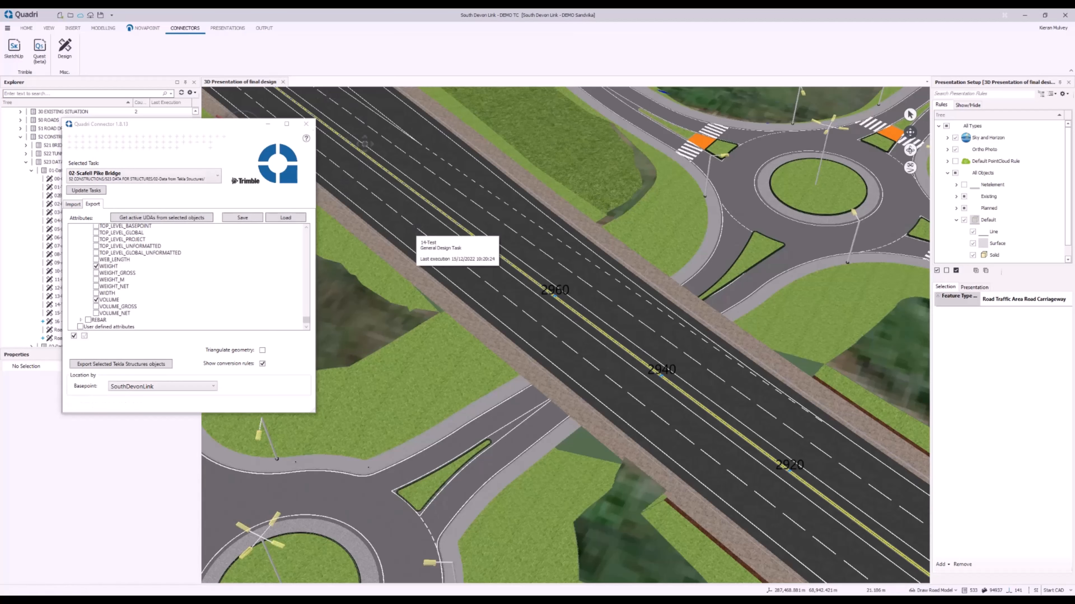
Step: Move the Quadri Connector out of the way and view the 02-Scafell Pike Bridge task from 02-Data from Tekla Structures in 3D
drag(240, 128, 1074, 220)
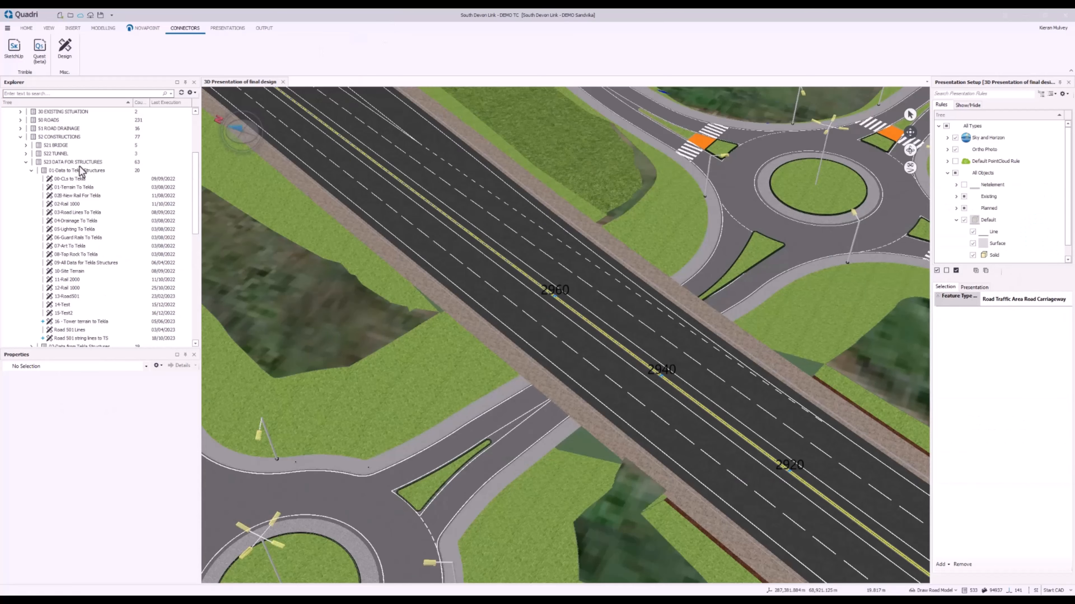
click(31, 170)
click(32, 179)
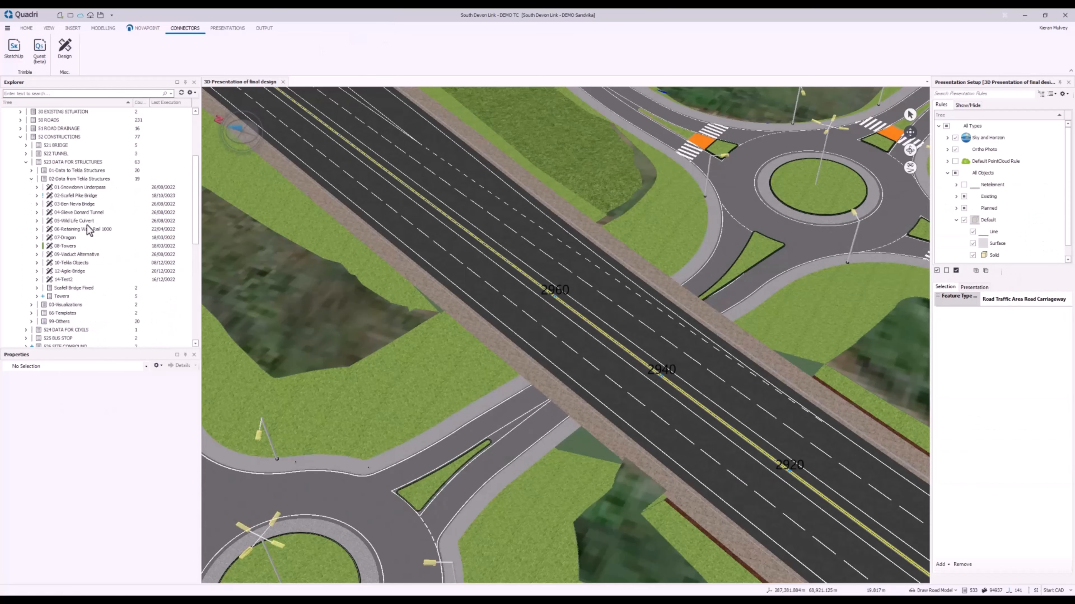
right_click(91, 196)
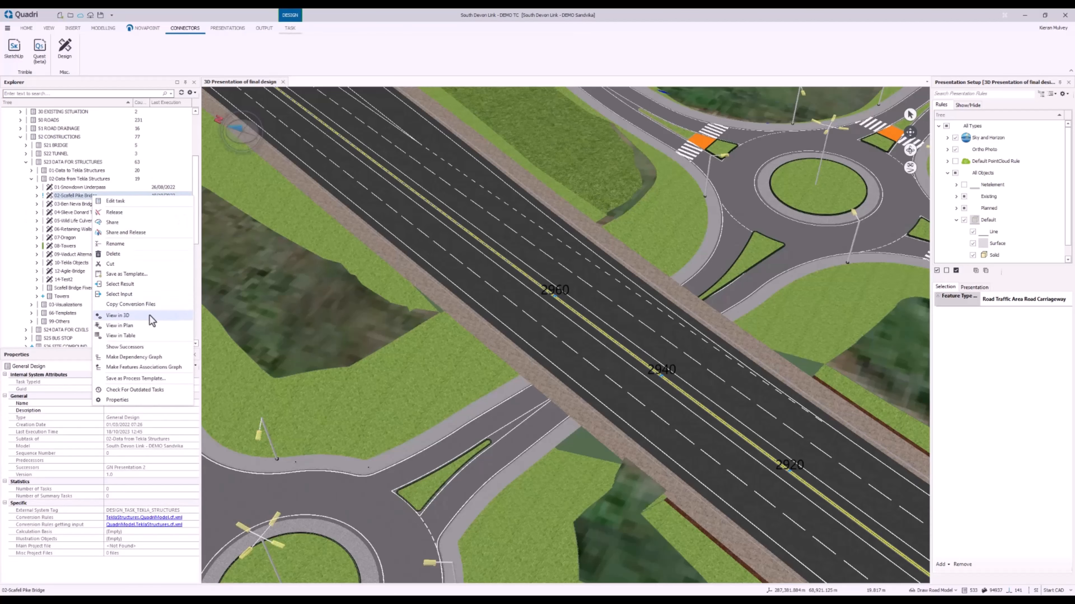
click(149, 315)
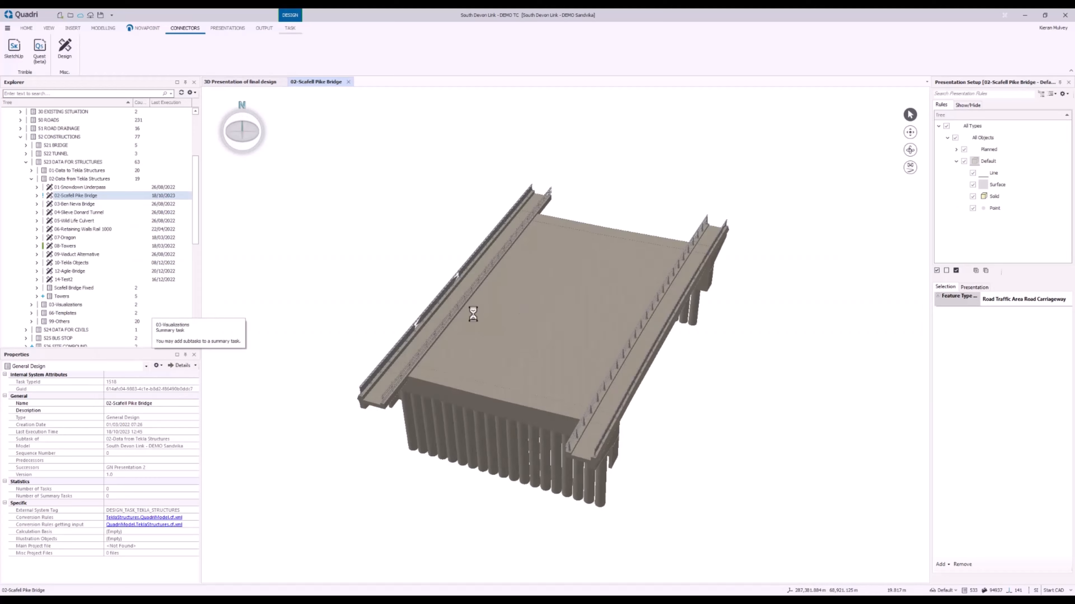
Step: Examine the Scafell Pike Bridge in 3D up close along its parapet and from the abutment end
mouse_move(618, 311)
mouse_down()
mouse_move(652, 344)
mouse_move(393, 257)
mouse_move(393, 320)
mouse_move(497, 275)
mouse_up()
scroll(497, 275, up, 5)
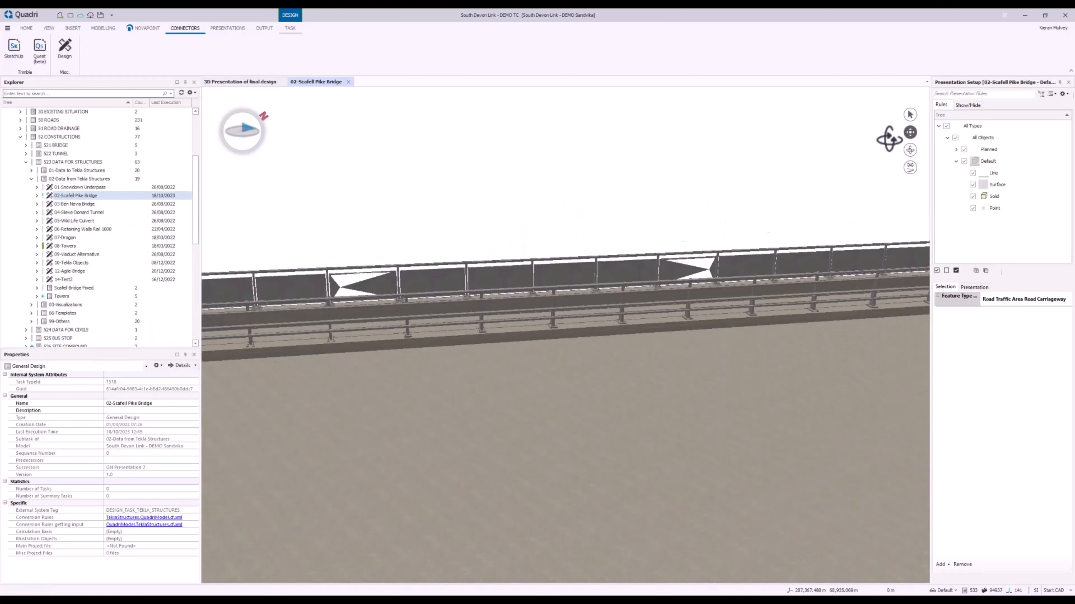
click(910, 132)
drag(636, 217, 610, 238)
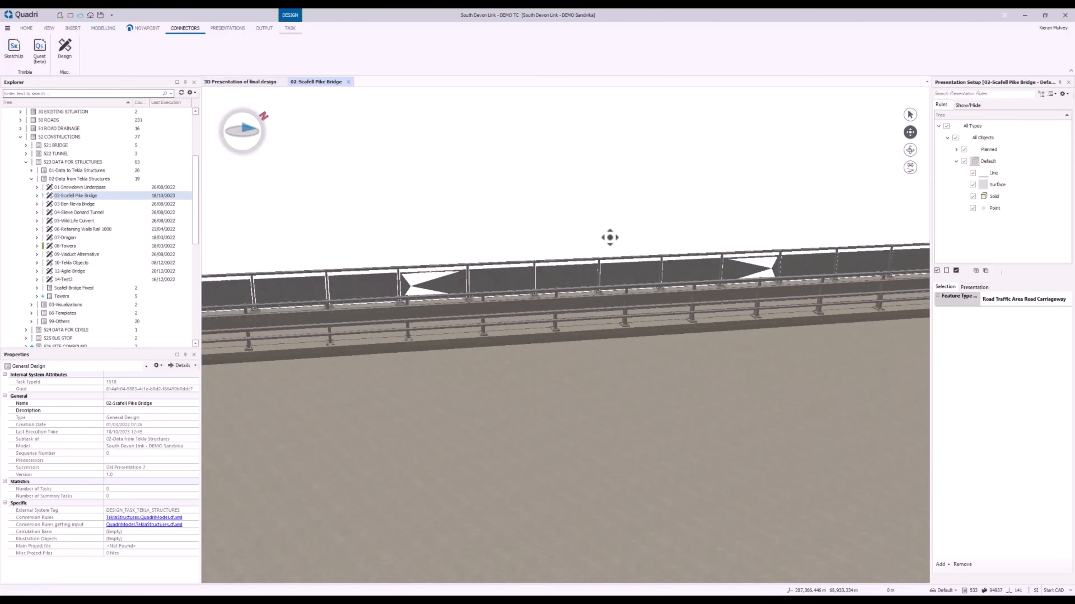
click(910, 149)
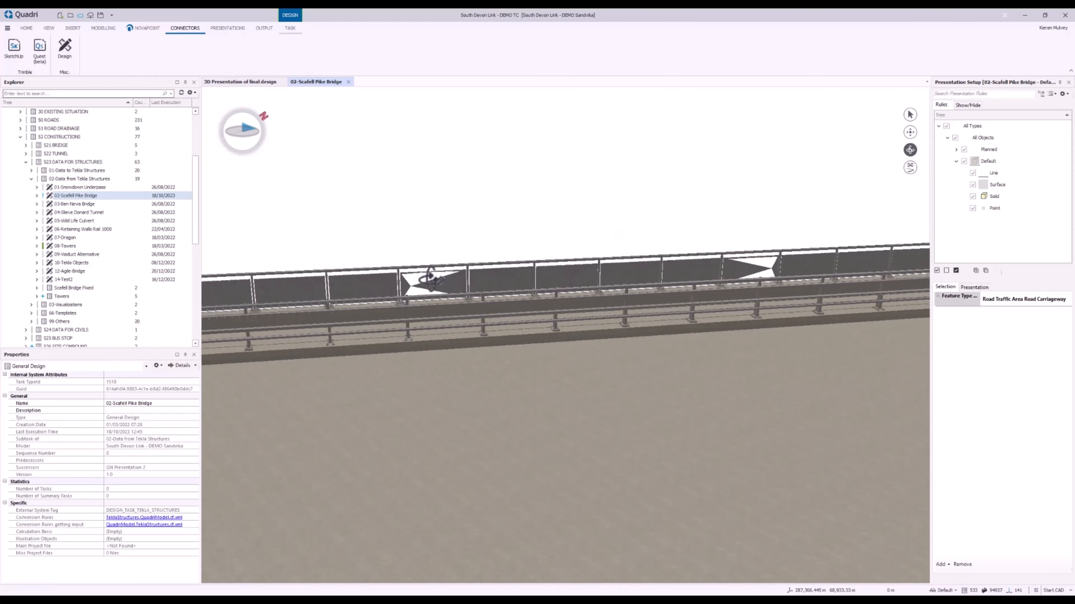
drag(422, 276, 650, 243)
click(910, 132)
drag(832, 209, 687, 210)
Step: Select a DECK part of the bridge and inspect its MATERIAL, CLASS and NAME entries in genericPropertyList
click(910, 115)
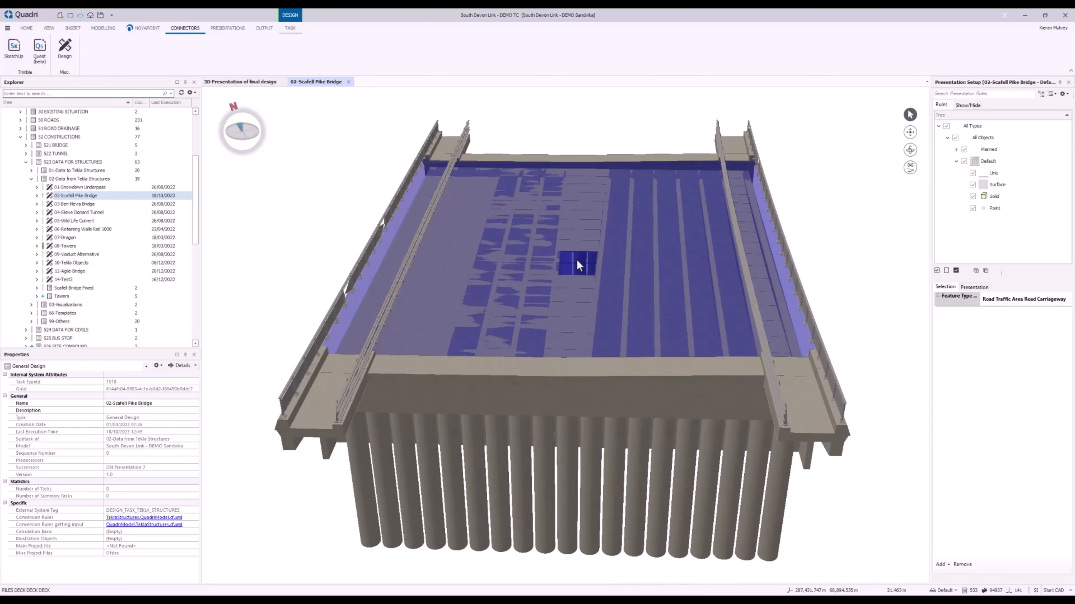
click(576, 263)
click(604, 271)
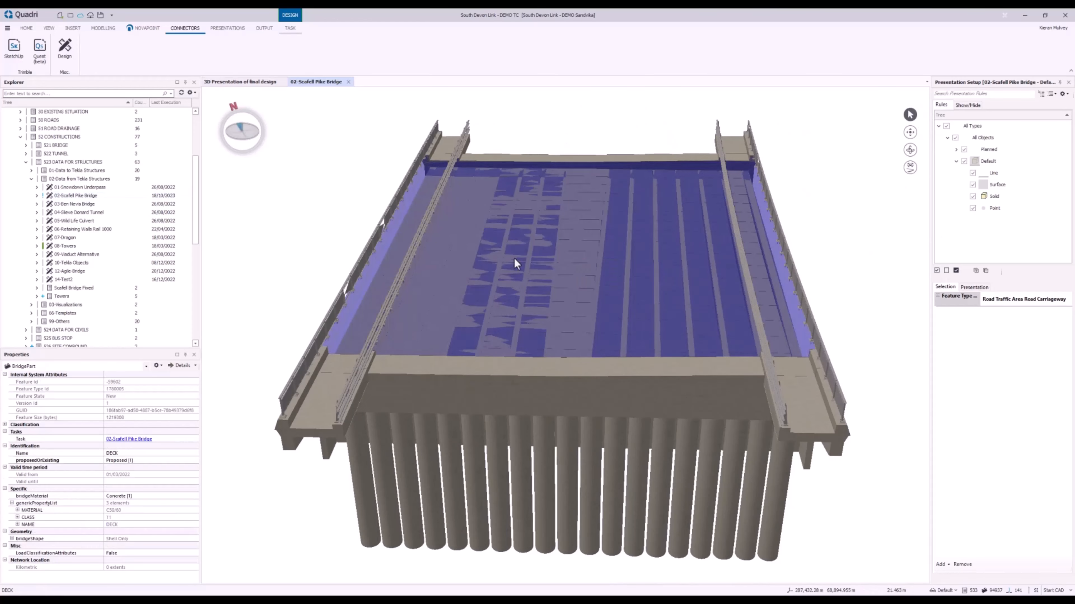
click(552, 240)
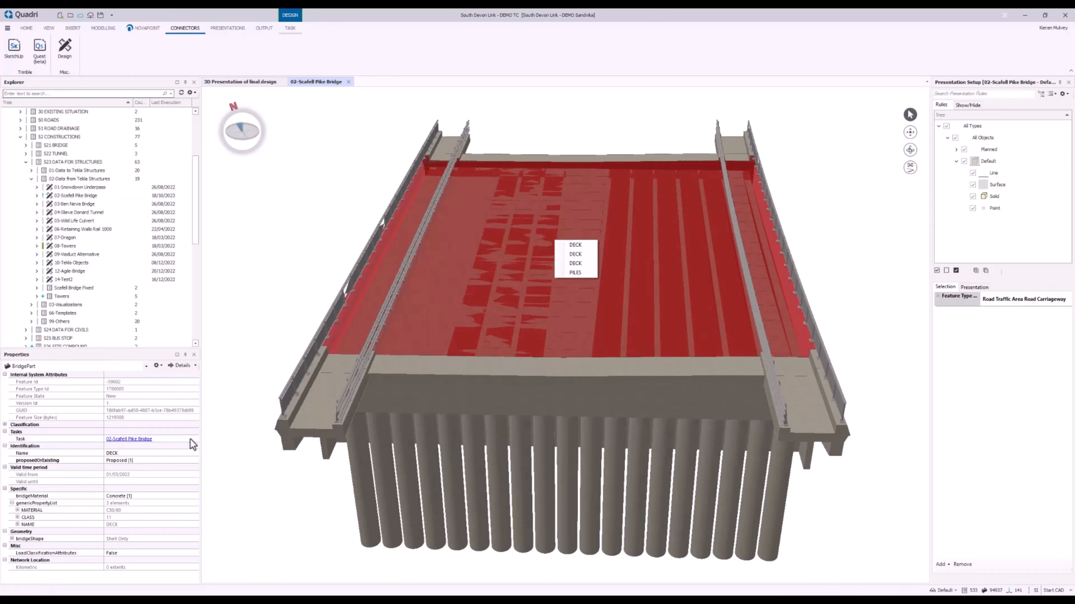
click(168, 503)
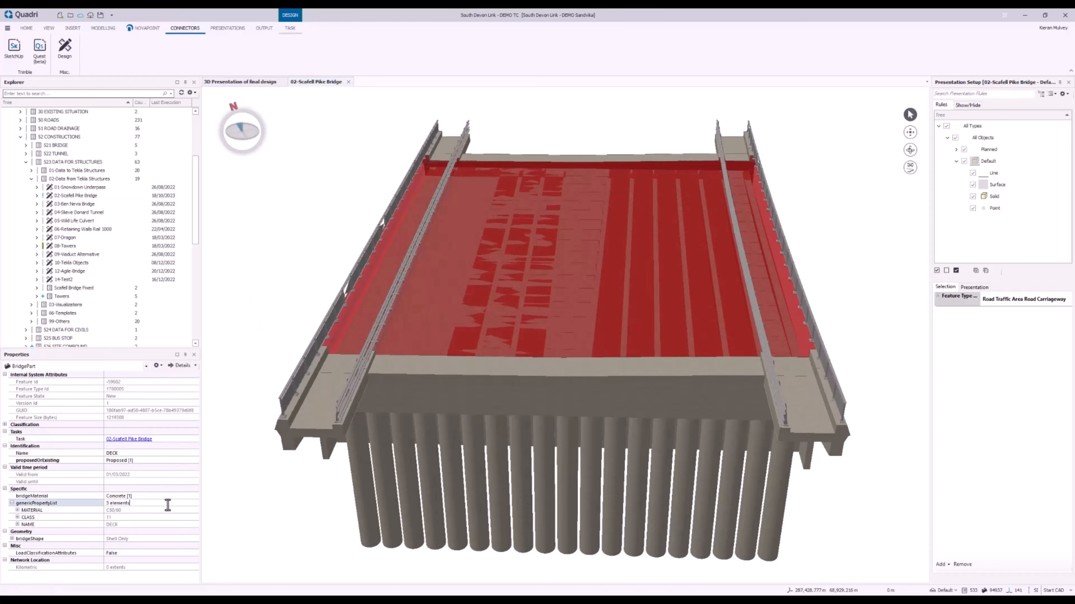
click(143, 511)
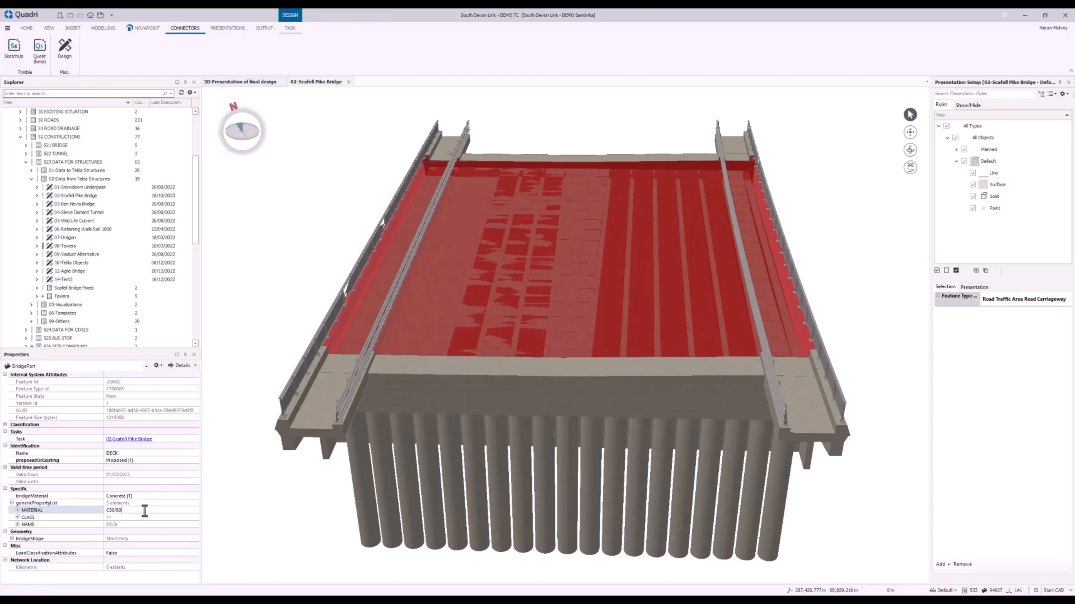
click(62, 517)
click(57, 526)
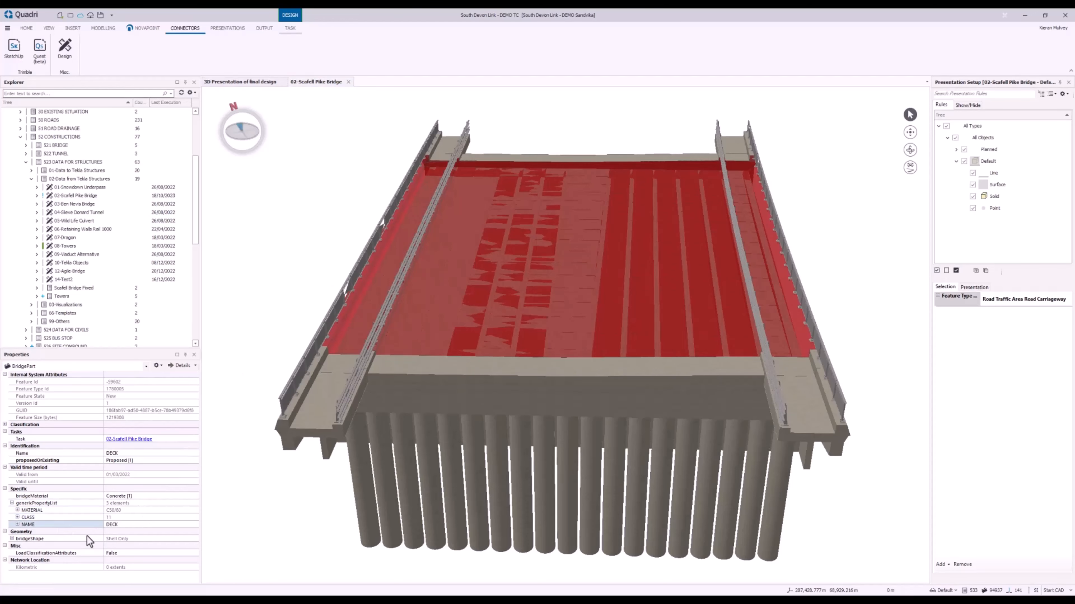
click(829, 205)
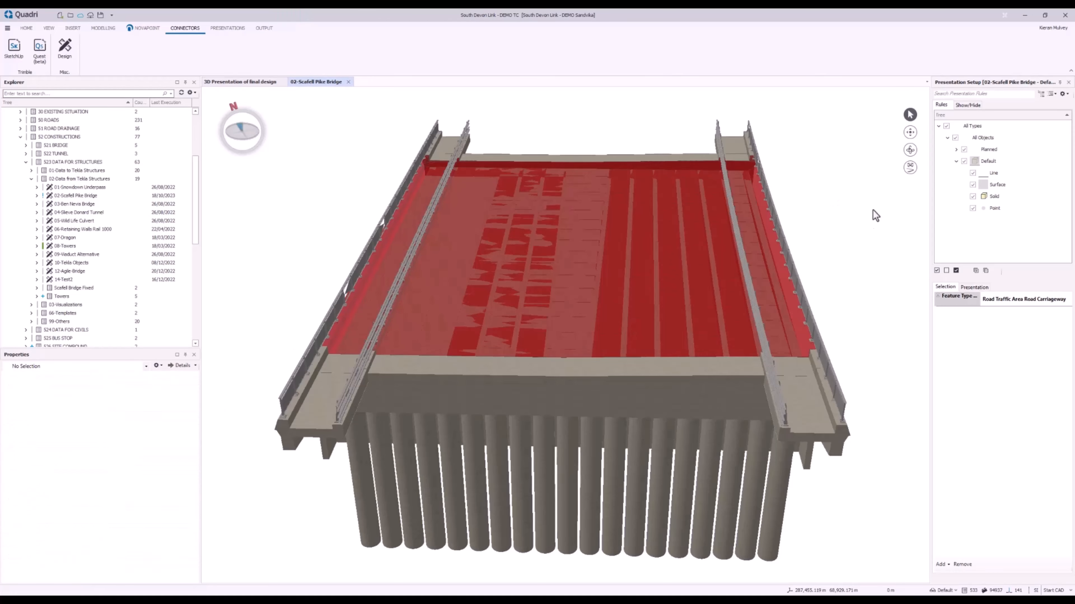
Step: Apply the Default - Tekla Classes presentation rules to the Scafell Pike Bridge view
click(910, 150)
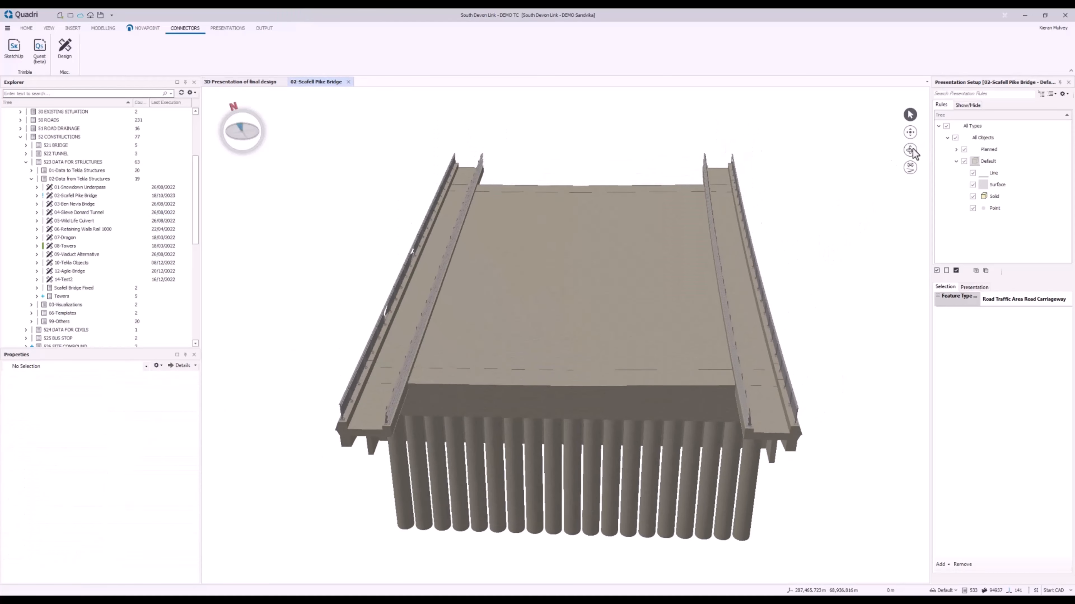
drag(615, 289, 564, 236)
scroll(648, 220, down, 3)
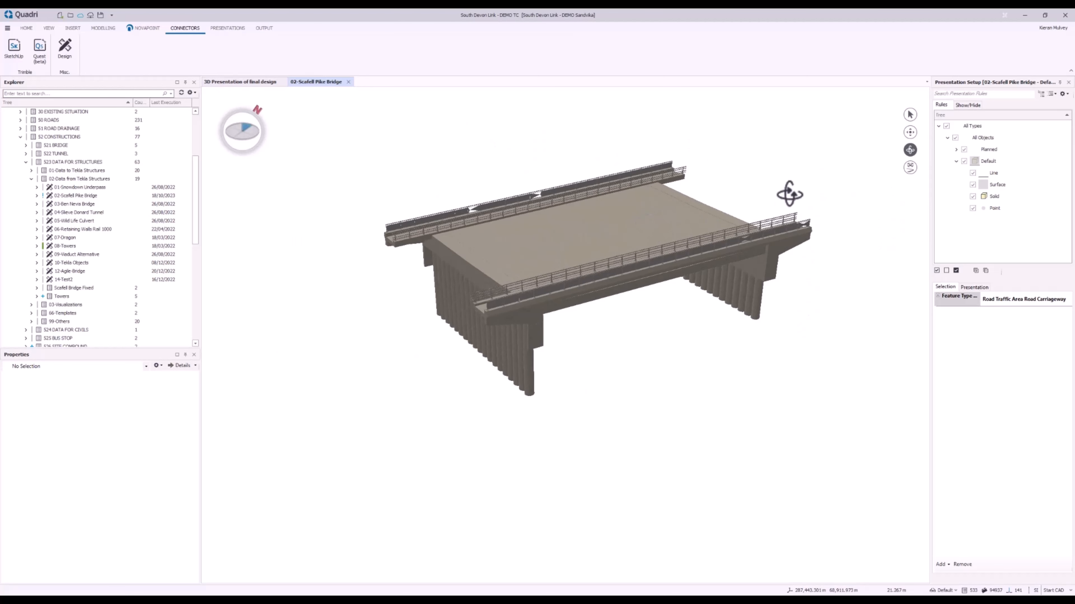
scroll(640, 205, up, 3)
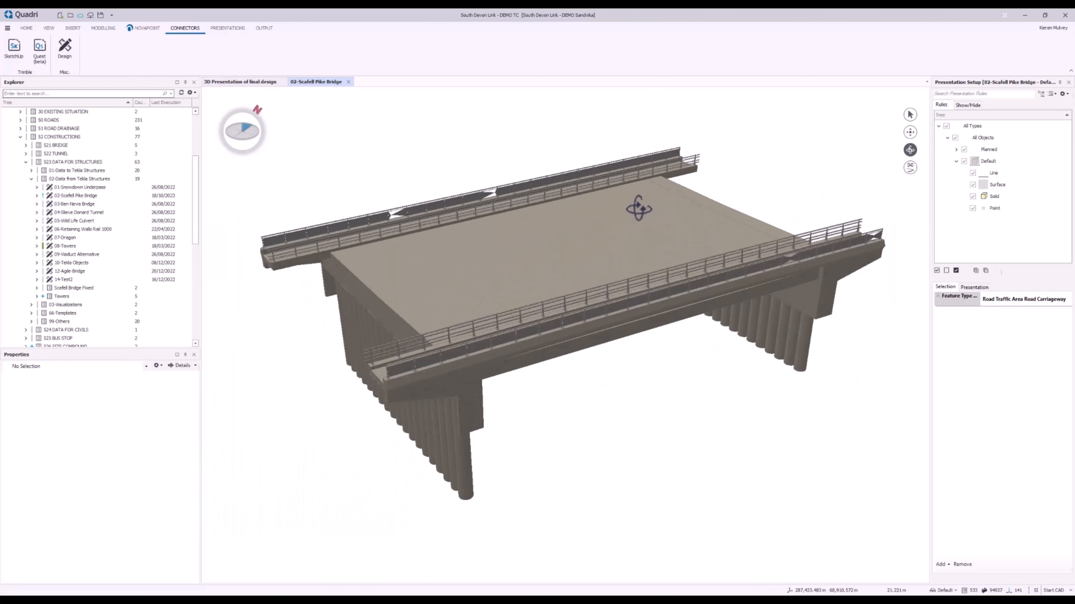
drag(767, 302, 790, 257)
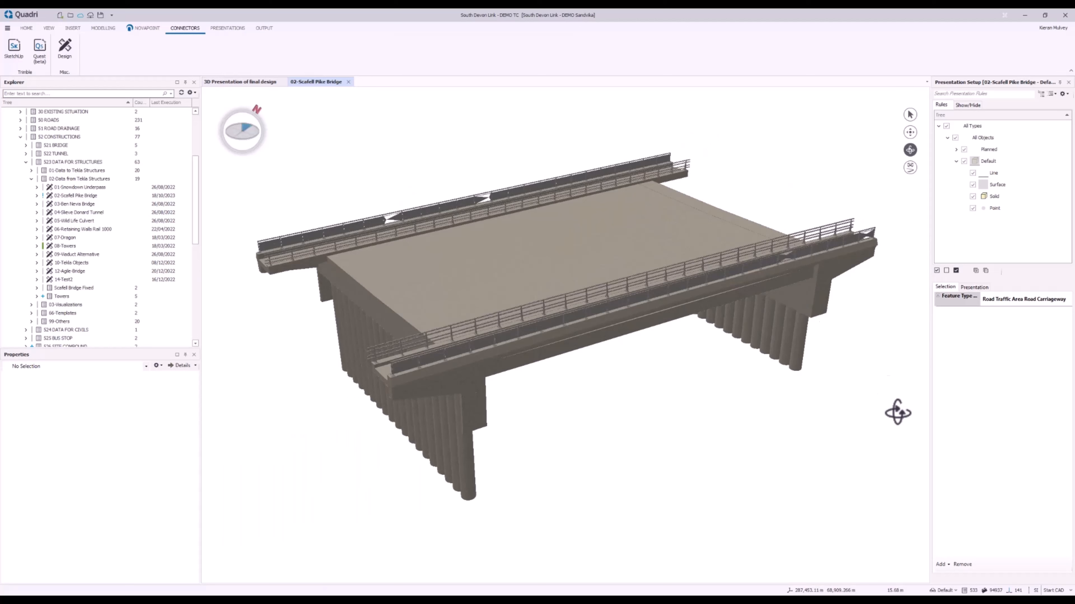
click(942, 590)
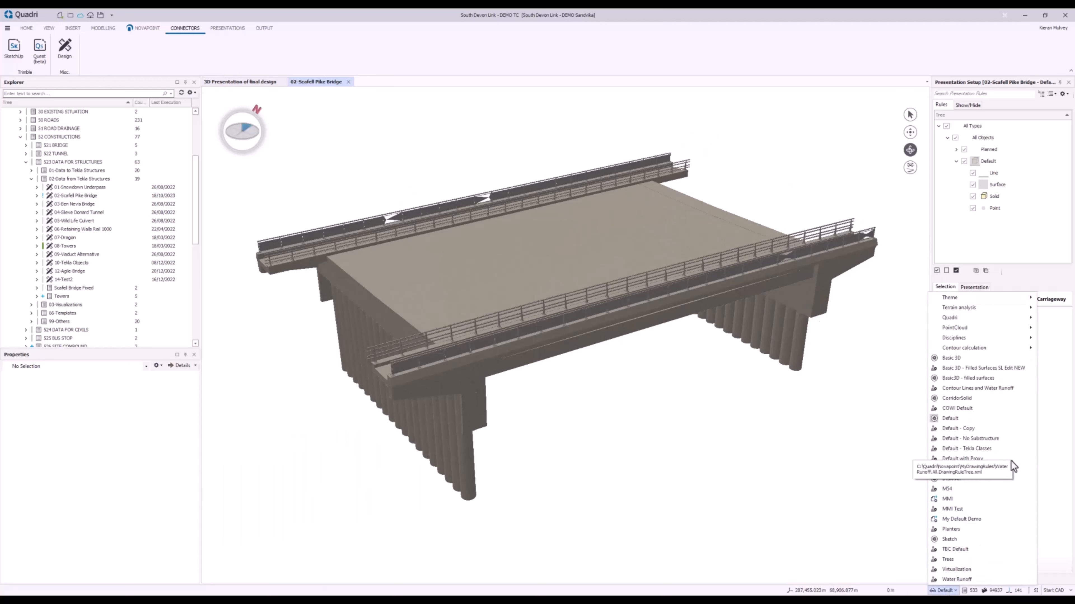
click(1014, 449)
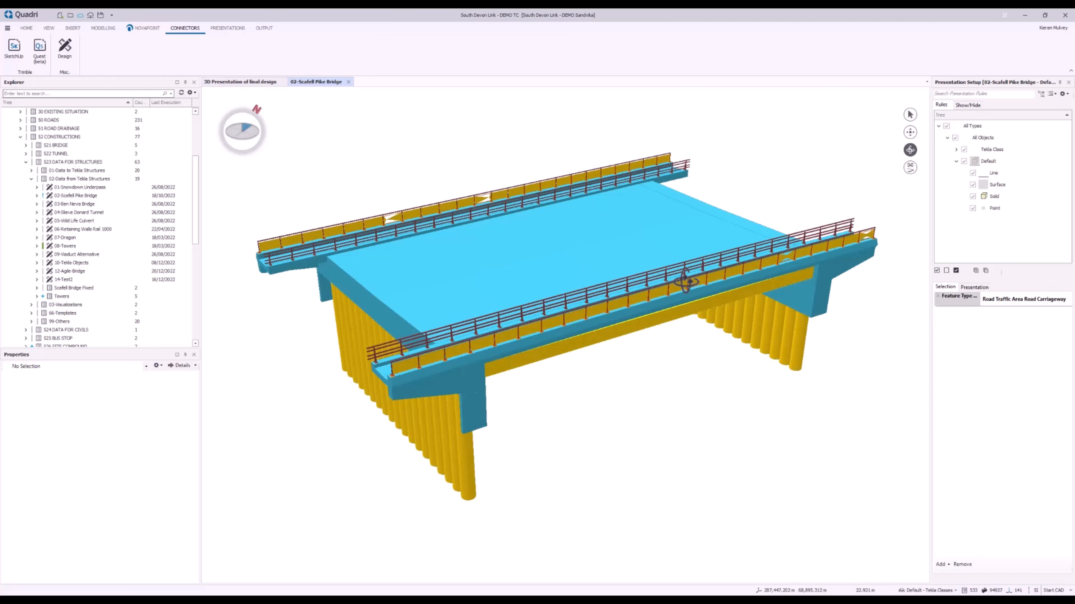
Step: Select the bridge's DECK part in the class-coloured view and check its CLASS property
mouse_move(336, 256)
mouse_down()
mouse_move(393, 271)
mouse_move(660, 273)
mouse_move(737, 243)
mouse_up()
click(911, 133)
drag(523, 212, 571, 289)
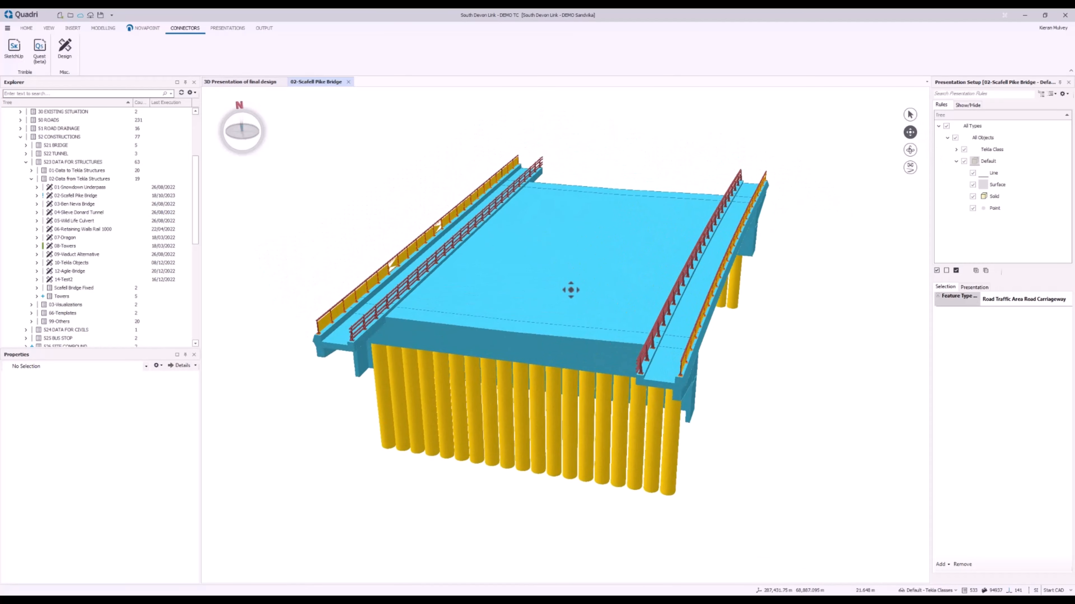
click(910, 115)
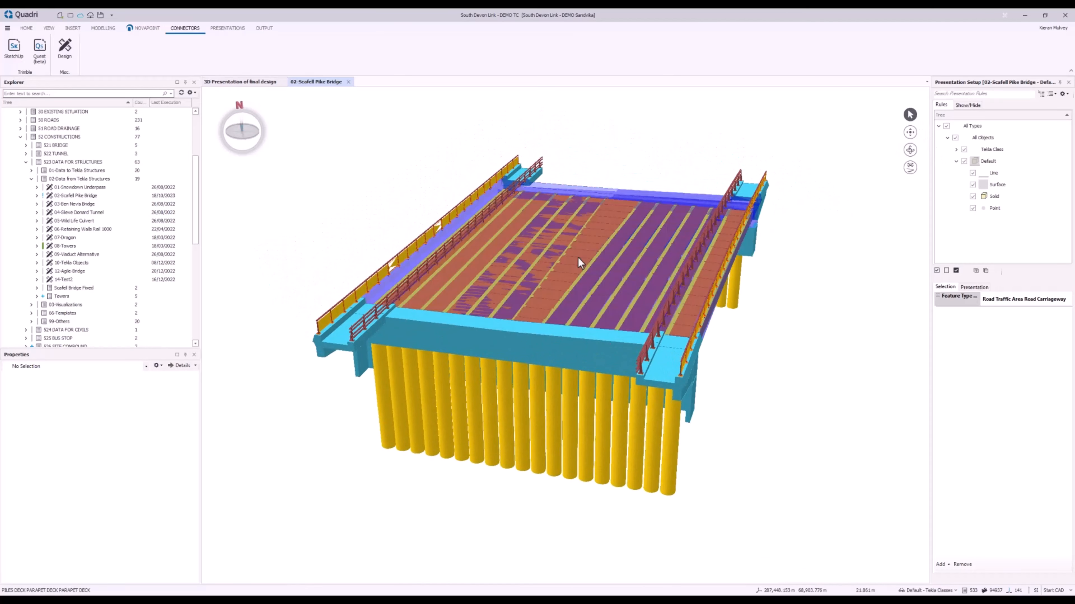
click(584, 260)
click(599, 263)
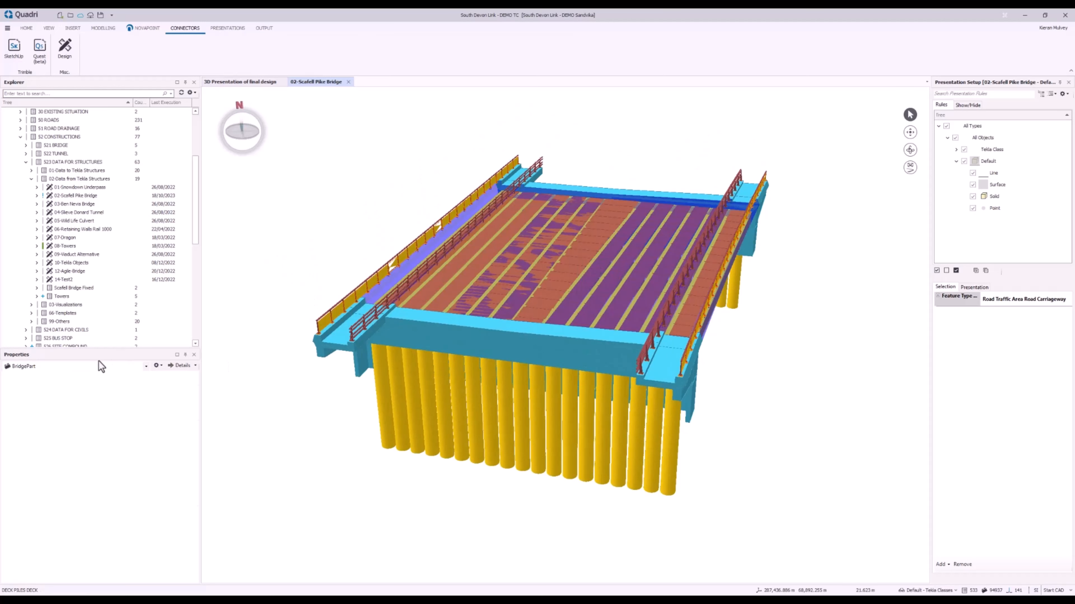
click(123, 518)
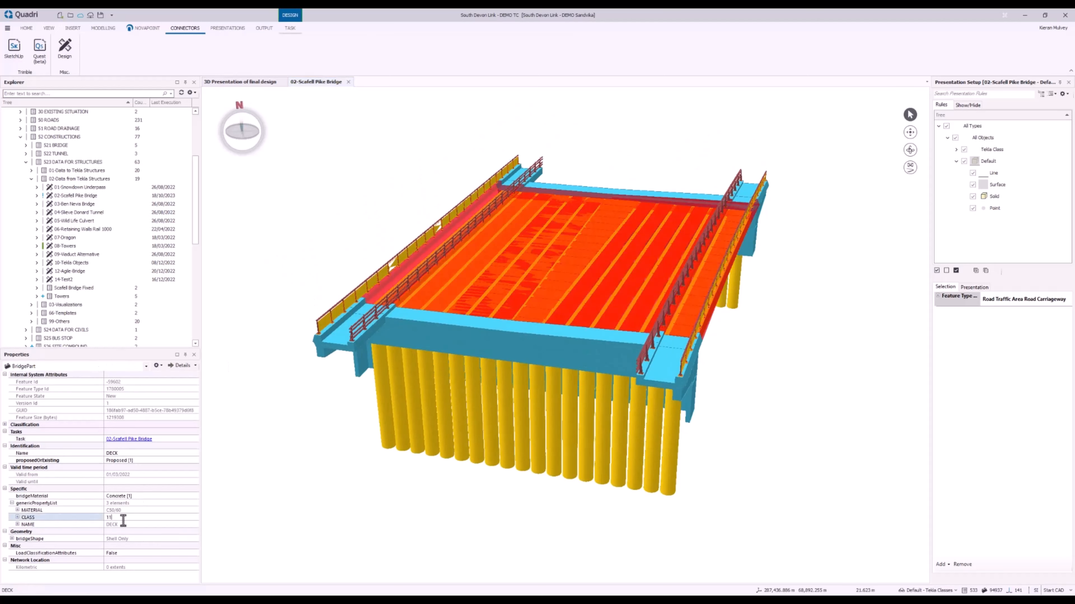
Step: Expand the Tekla Class presentation rules, look at the Class 11 rule and clear the deck selection
click(957, 150)
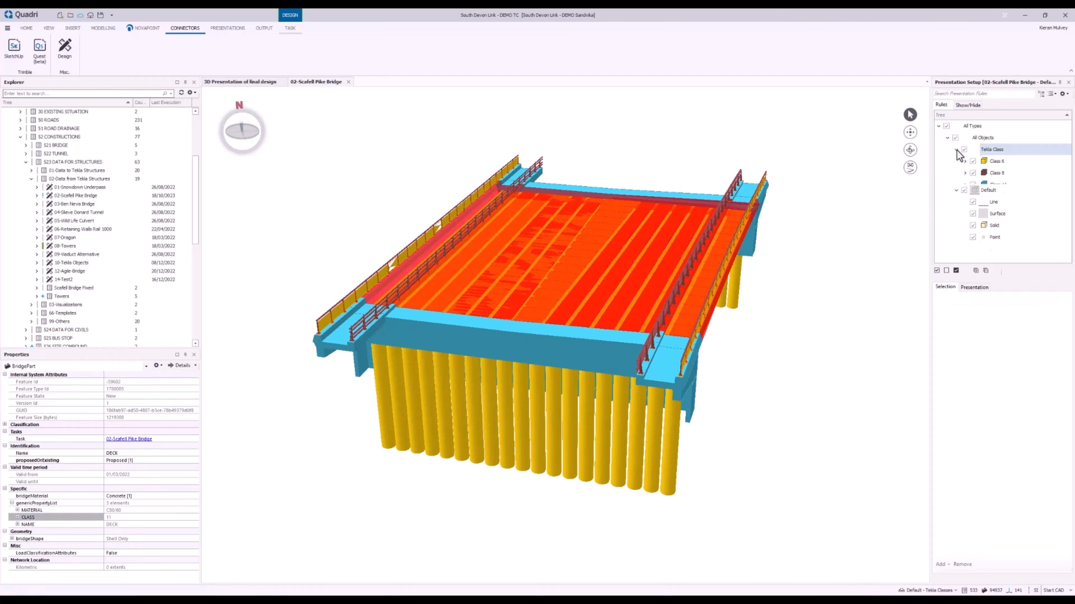
click(1003, 185)
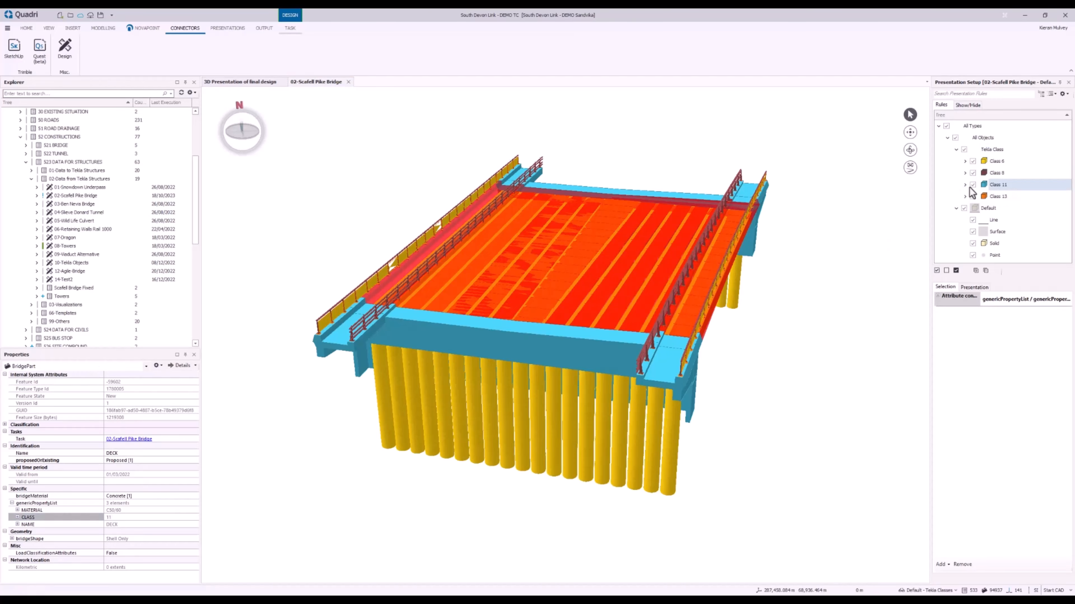
click(910, 151)
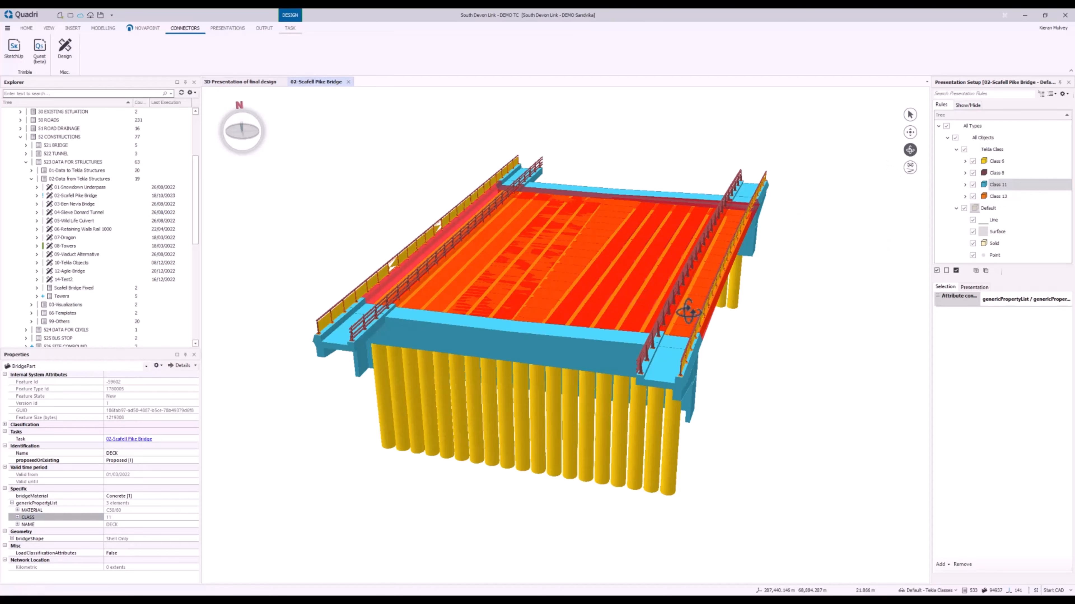
drag(686, 309, 880, 271)
drag(527, 251, 825, 263)
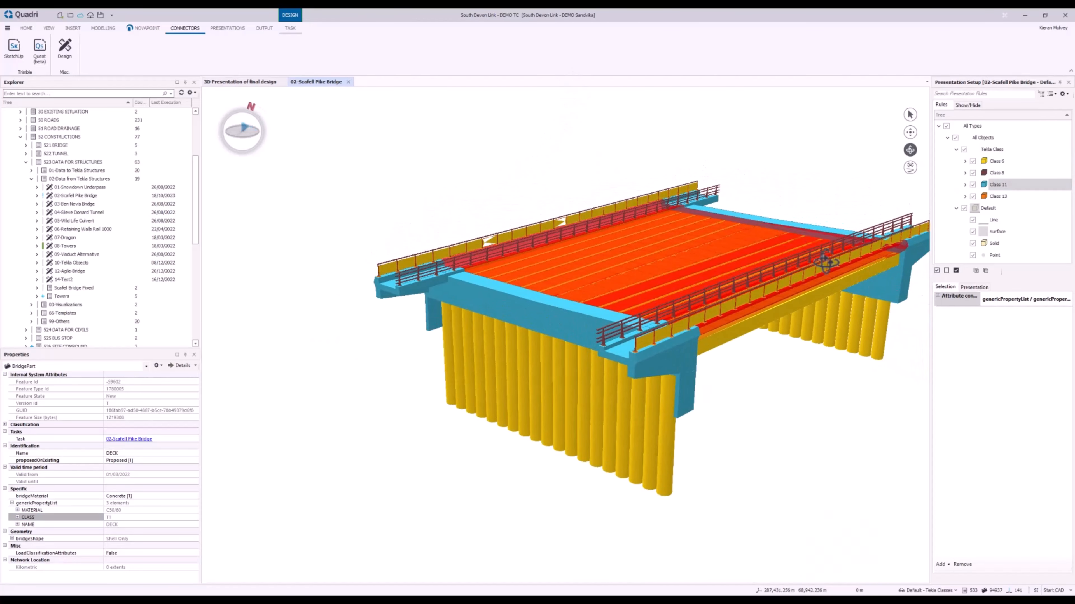
click(910, 114)
click(853, 168)
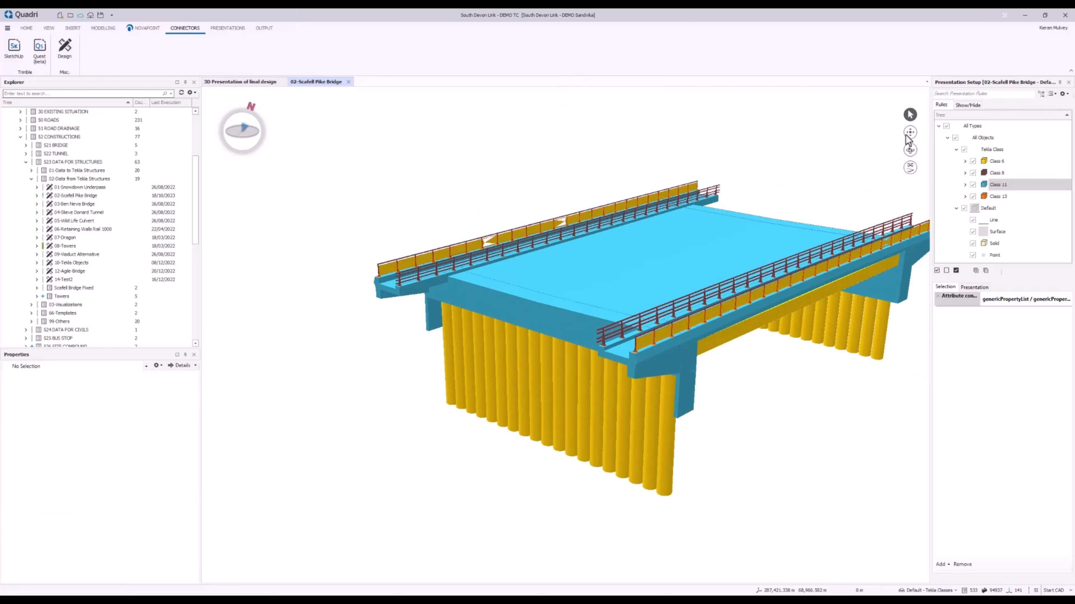
Step: Close the open 3D views and reopen 3D Presentation of final design from the 90 PRESENTATIONS group
click(259, 83)
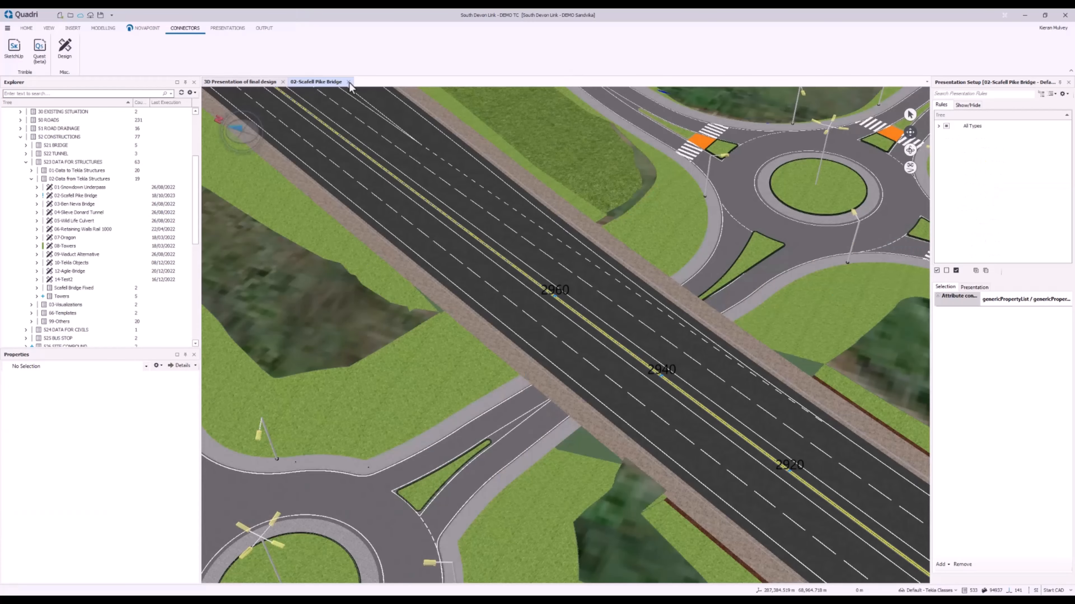
click(349, 82)
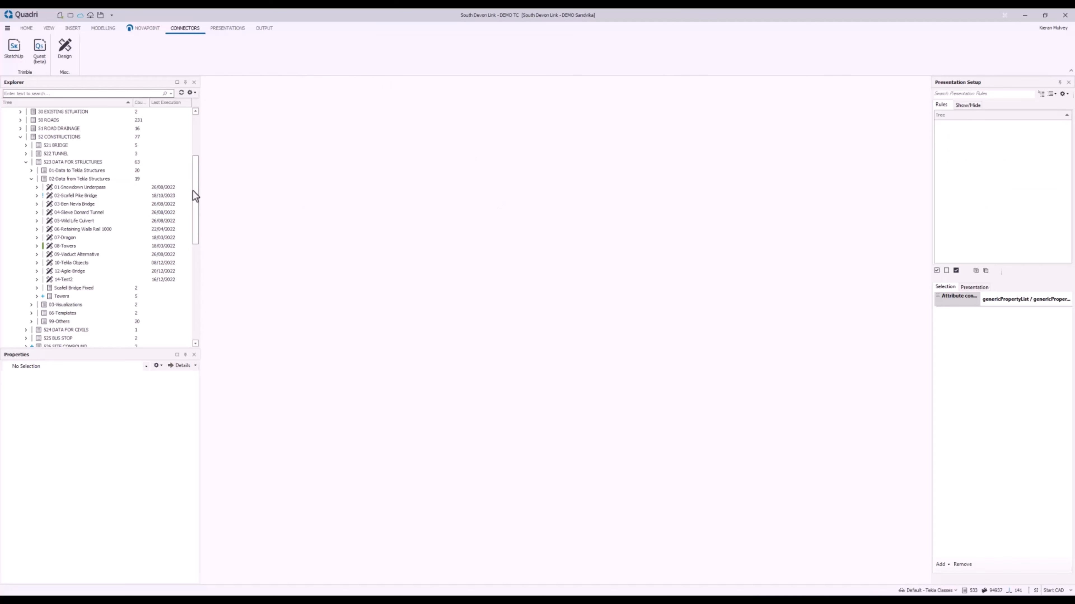
drag(195, 195, 189, 291)
click(20, 137)
click(65, 162)
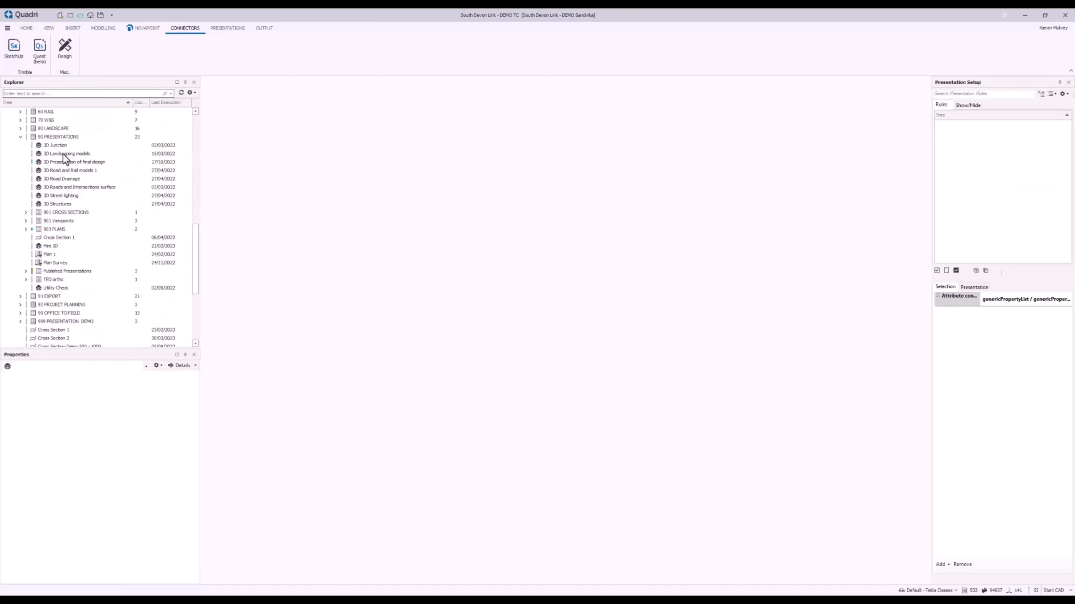
double_click(65, 162)
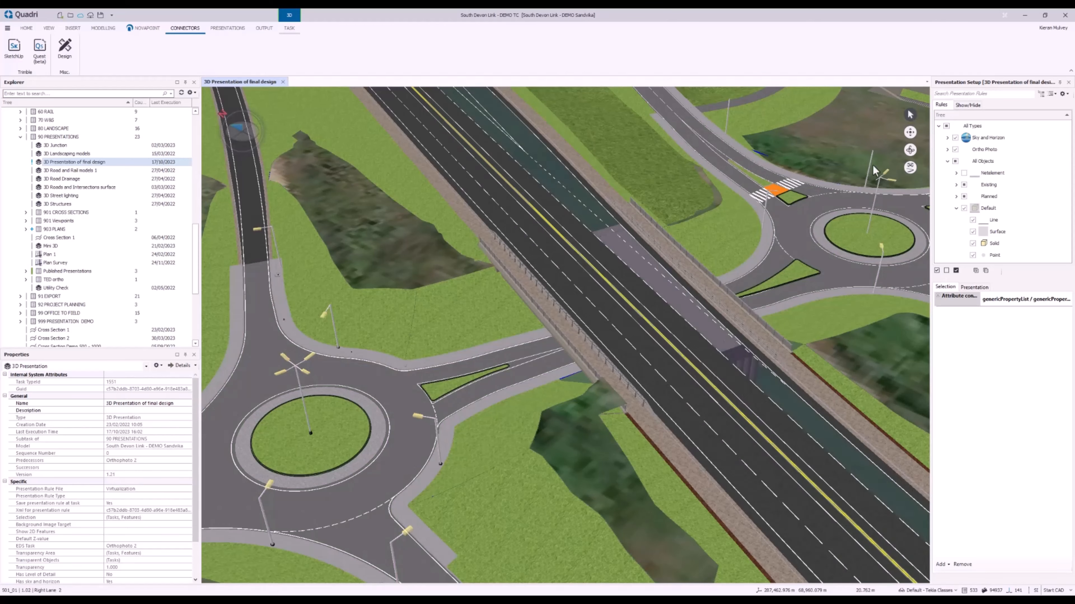
Step: Examine the bridge within the final design from several angles, including the carriageway and adjoining roundabouts
click(911, 149)
drag(556, 341, 715, 309)
drag(641, 348, 483, 258)
drag(665, 294, 578, 250)
click(910, 132)
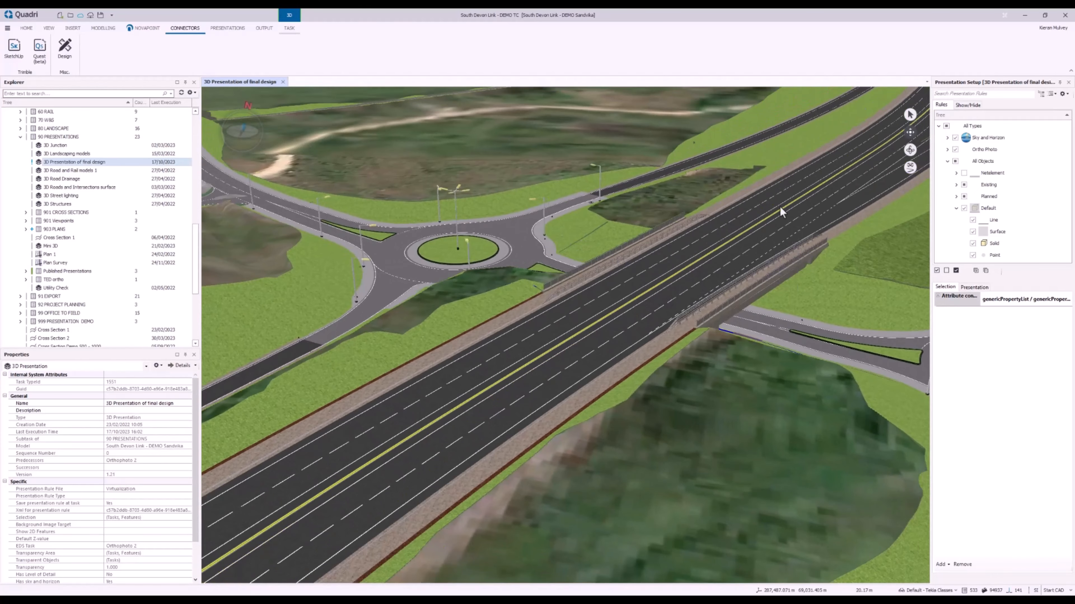
mouse_move(763, 231)
mouse_down()
mouse_move(724, 268)
mouse_move(660, 267)
mouse_move(674, 288)
mouse_up()
click(910, 151)
middle_drag(801, 297, 814, 213)
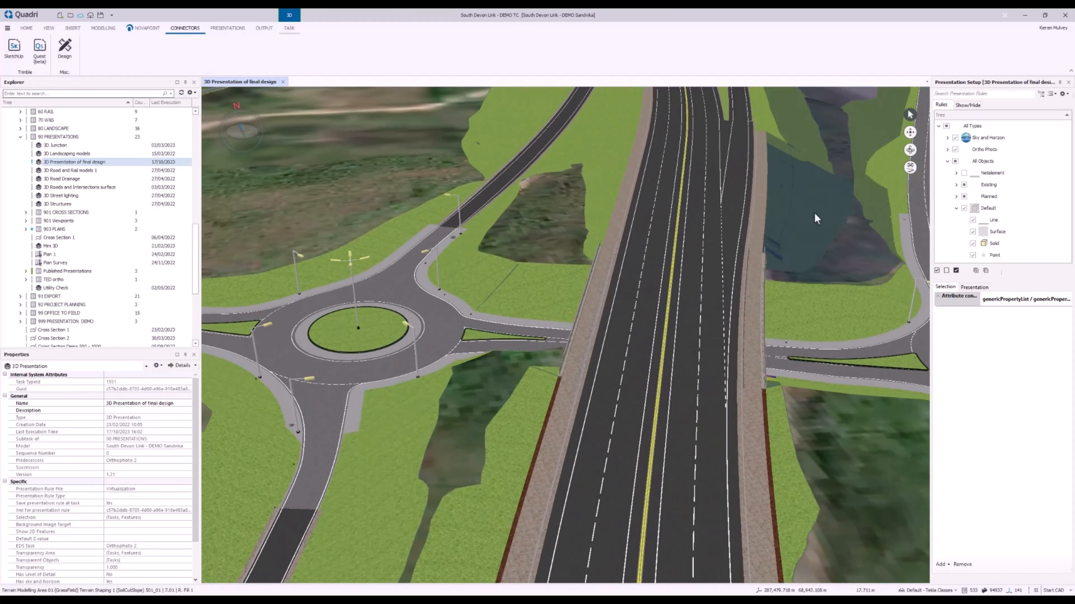
scroll(702, 296, up, 2)
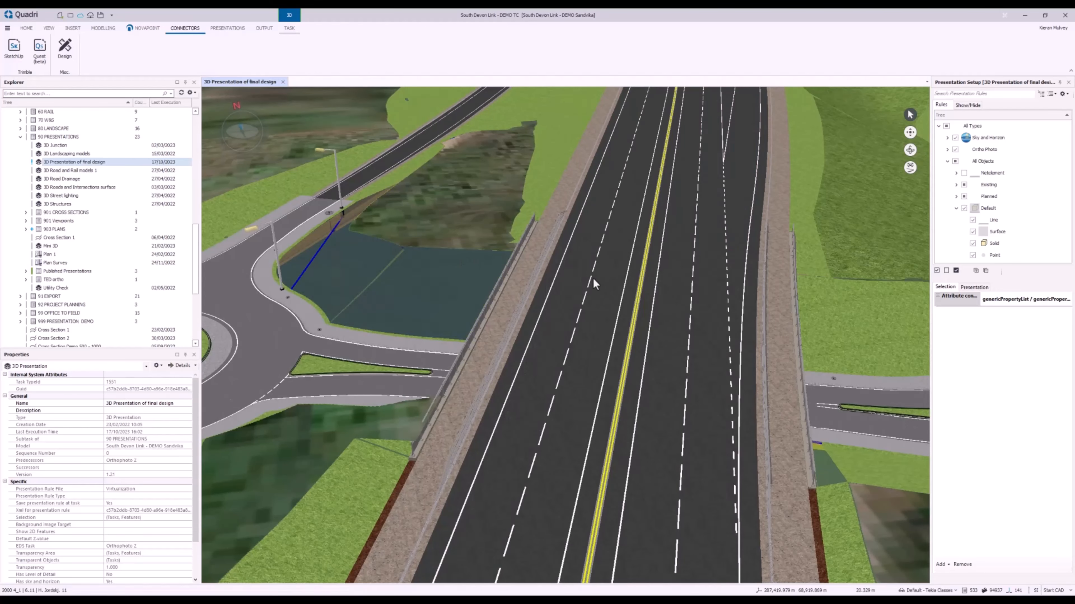
Step: Clear the selection and collapse the 52 CONSTRUCTIONS group in the task tree
click(421, 81)
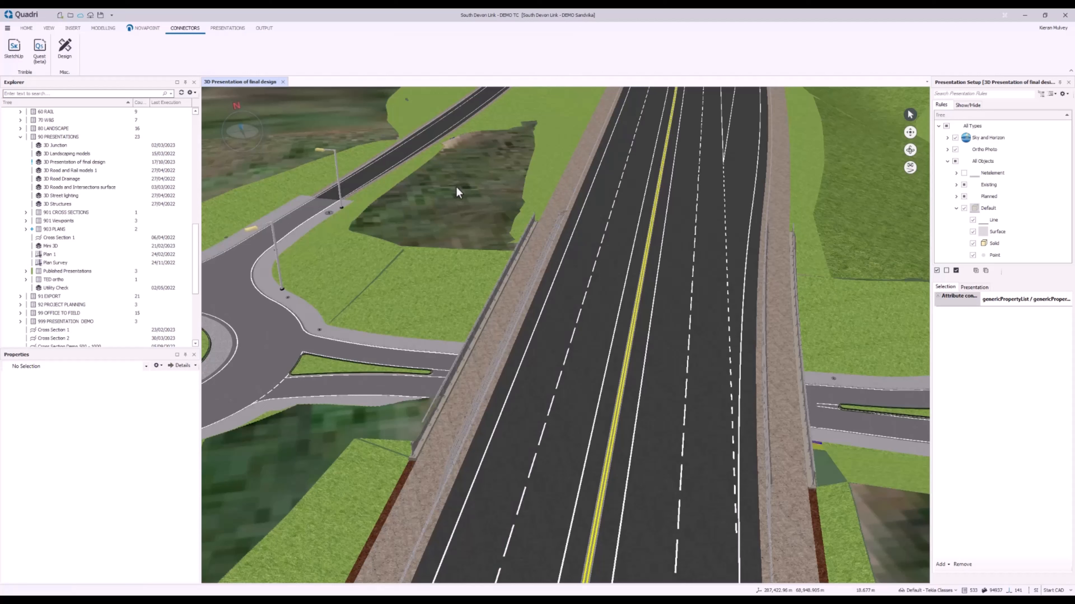
scroll(62, 176, up, 5)
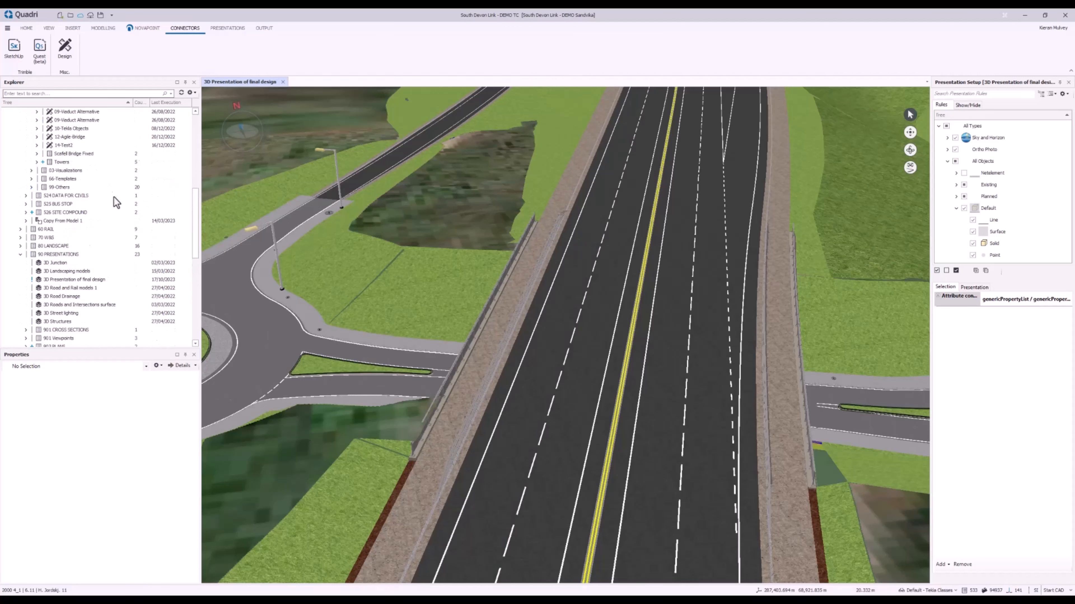
scroll(113, 196, up, 8)
click(20, 179)
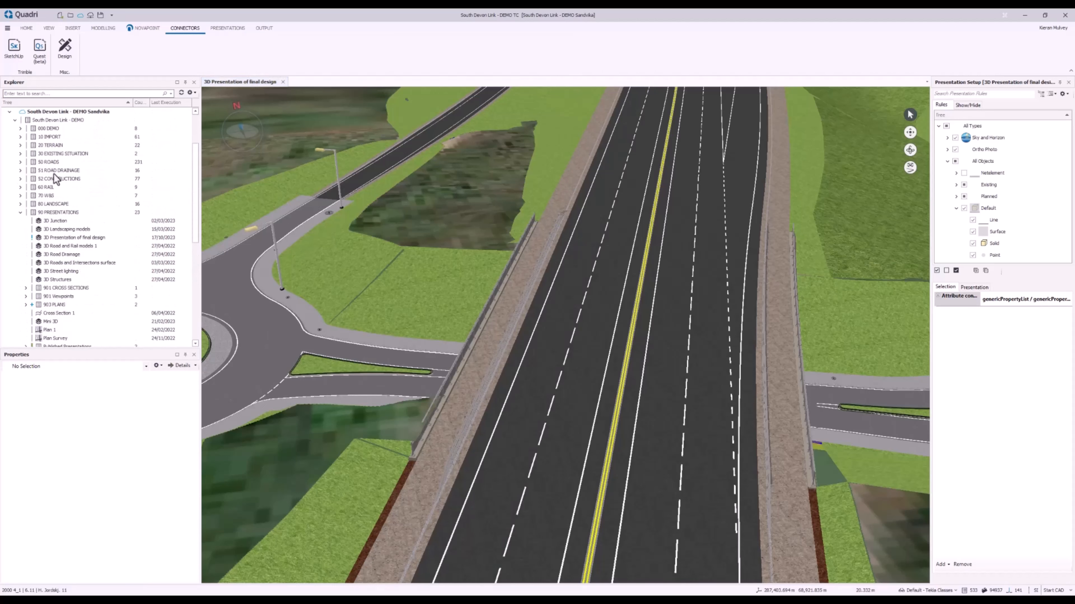
Step: Expand 50 ROADS to the 501 Main Road group, select road model 501_01 and bring up its design tools
click(20, 162)
click(61, 187)
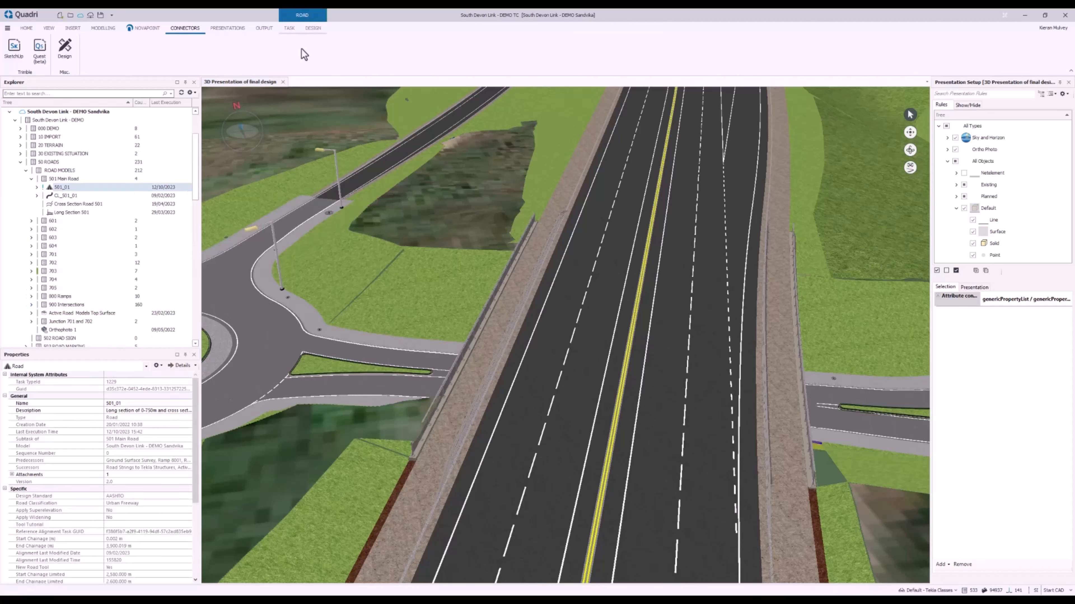
click(312, 28)
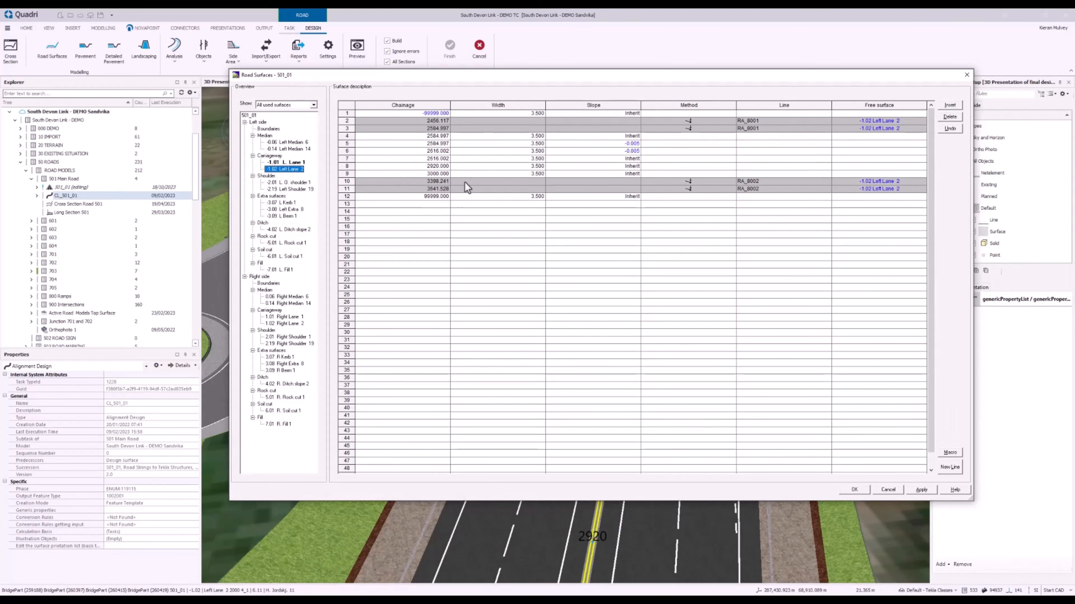
Step: In the road surfaces of 501_01, set the width of Left Lane 2 to 4.000 at chainage 2920.000
click(473, 165)
double_click(523, 166)
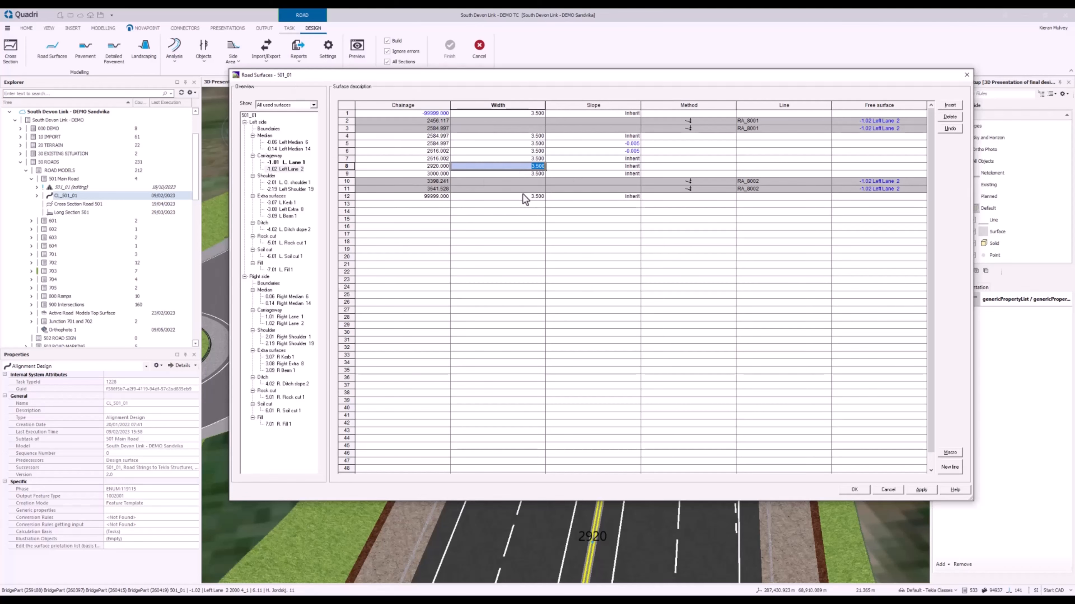
text(4)
key(Return)
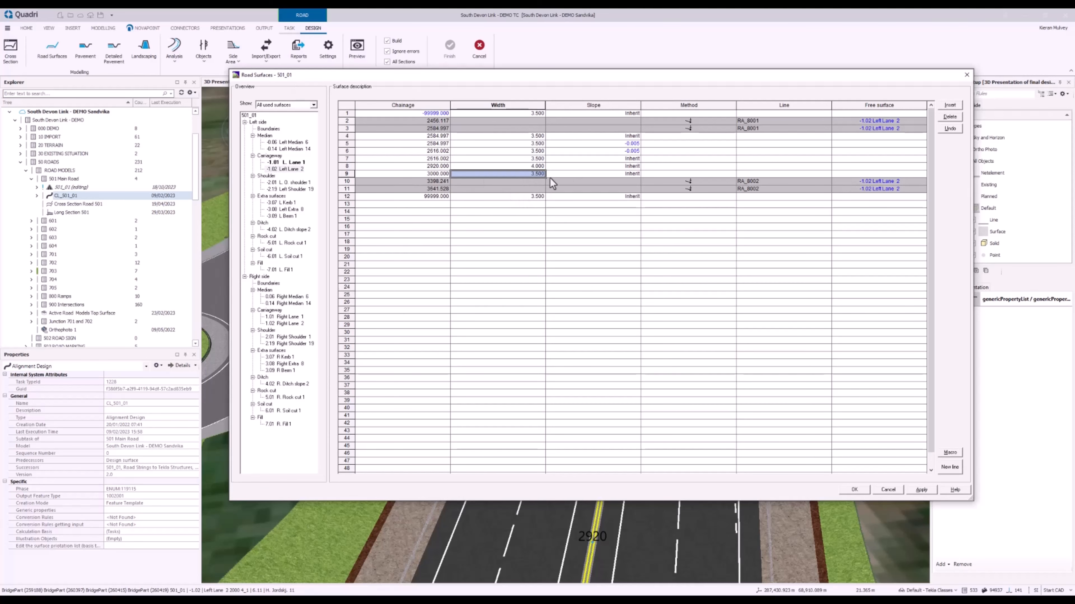
Step: Set the width of Left Lane 2 to 4.000 at chainage 3000.000, accept the surfaces and finish the road design
drag(521, 175, 534, 173)
double_click(525, 174)
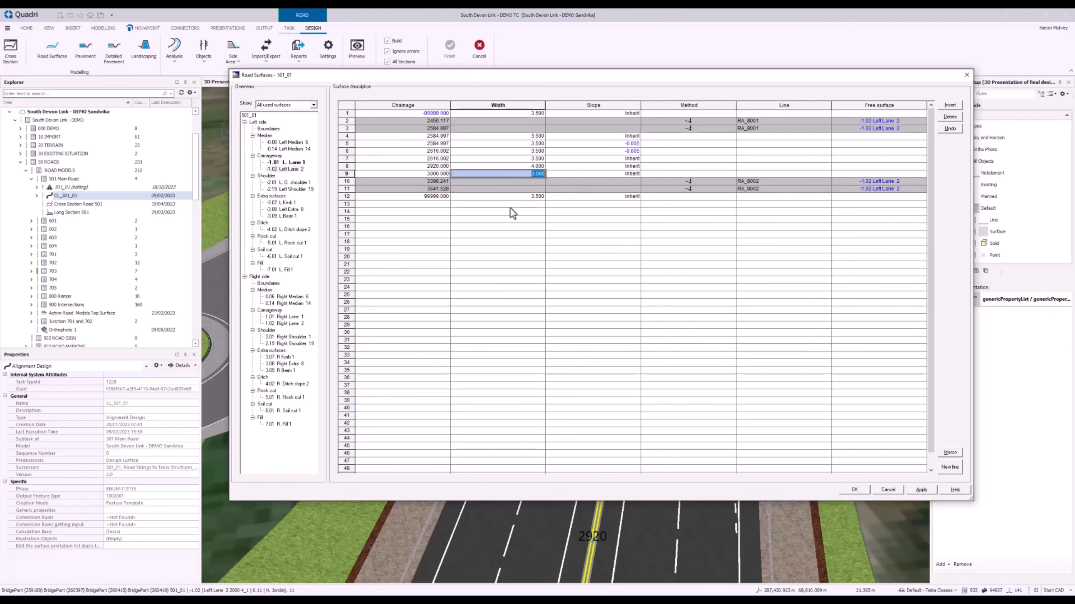
text(4)
click(507, 219)
click(519, 174)
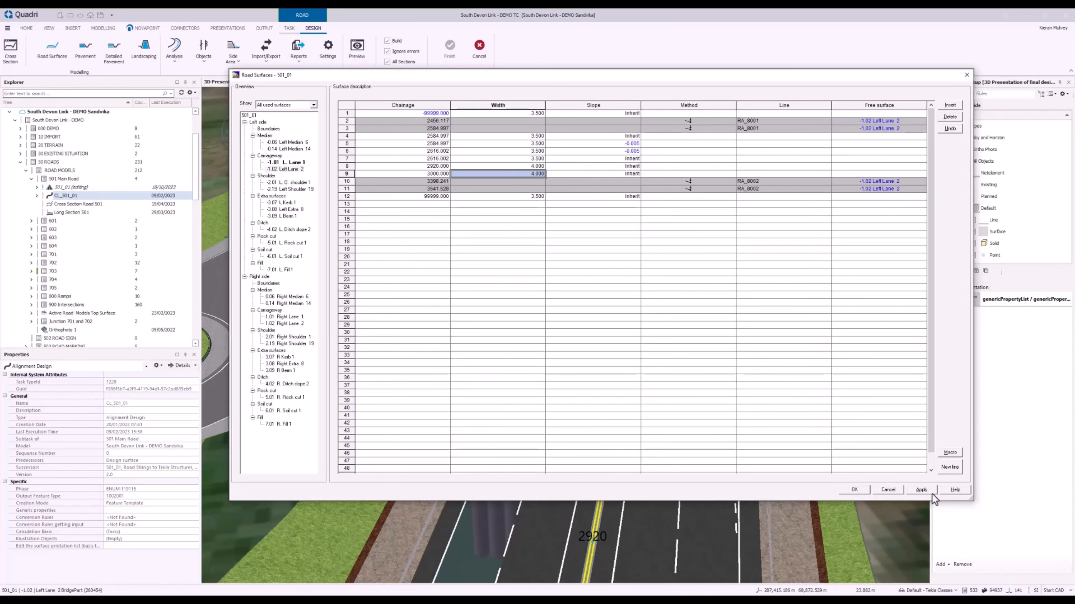
click(854, 489)
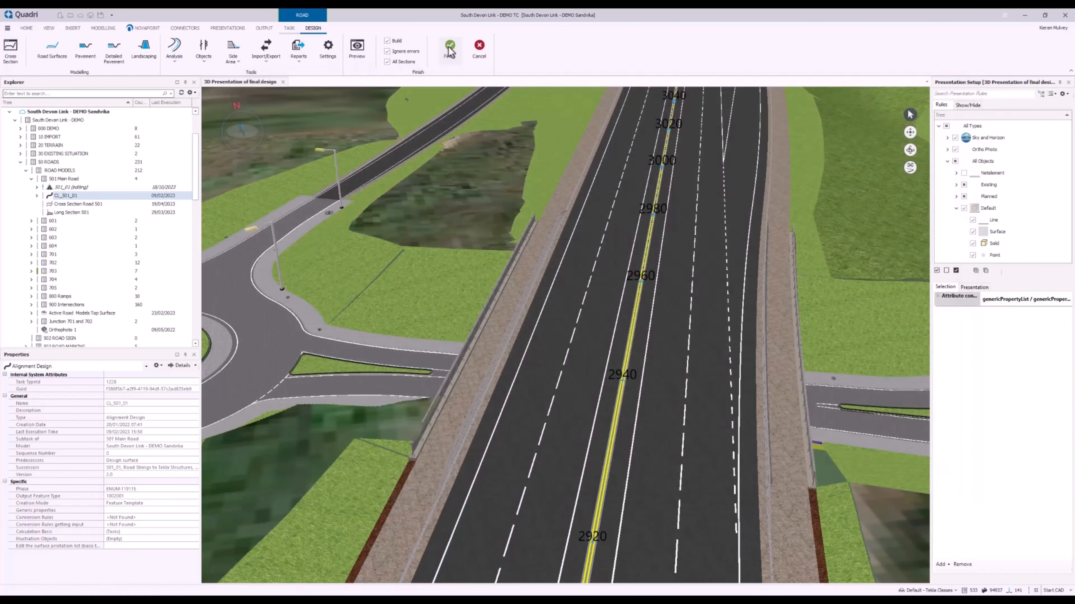
click(450, 50)
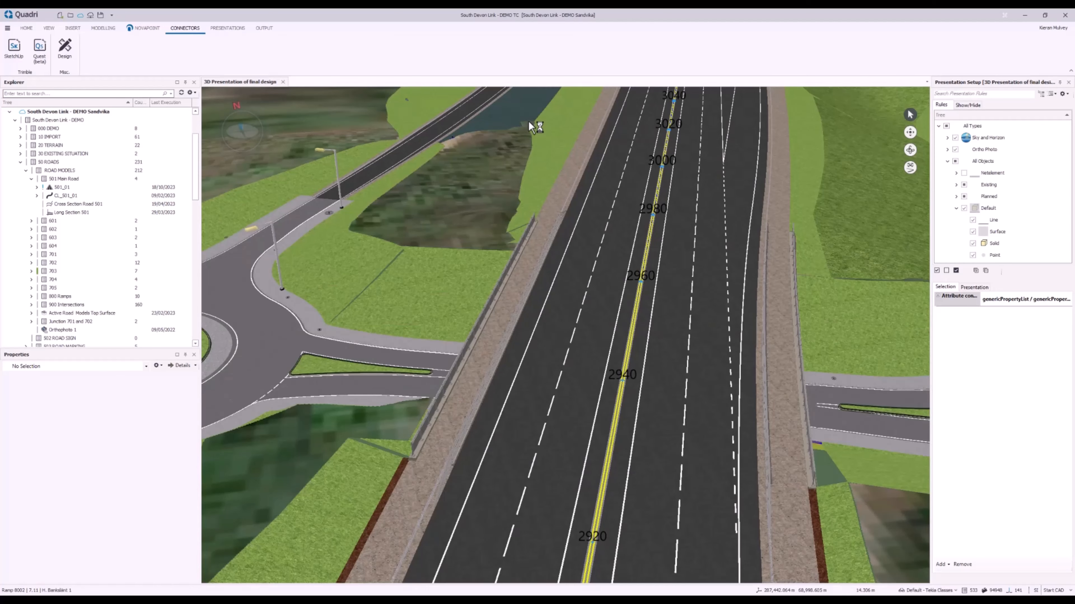
Step: Examine the edge of the rebuilt carriageway beside the bridge's left barrier and footway at close range
click(910, 150)
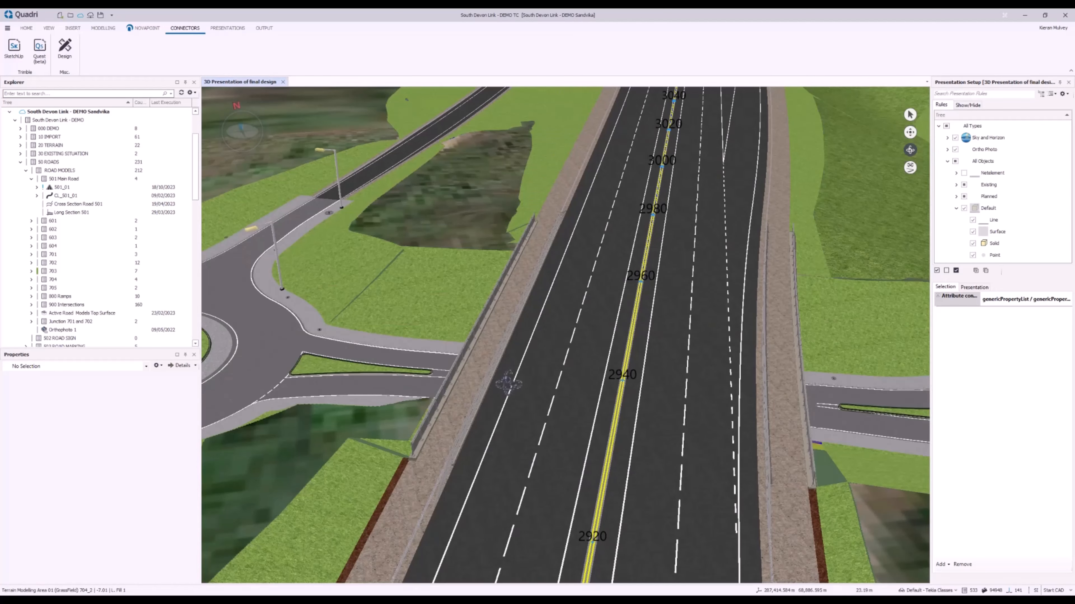
drag(508, 383, 453, 439)
scroll(483, 422, up, 8)
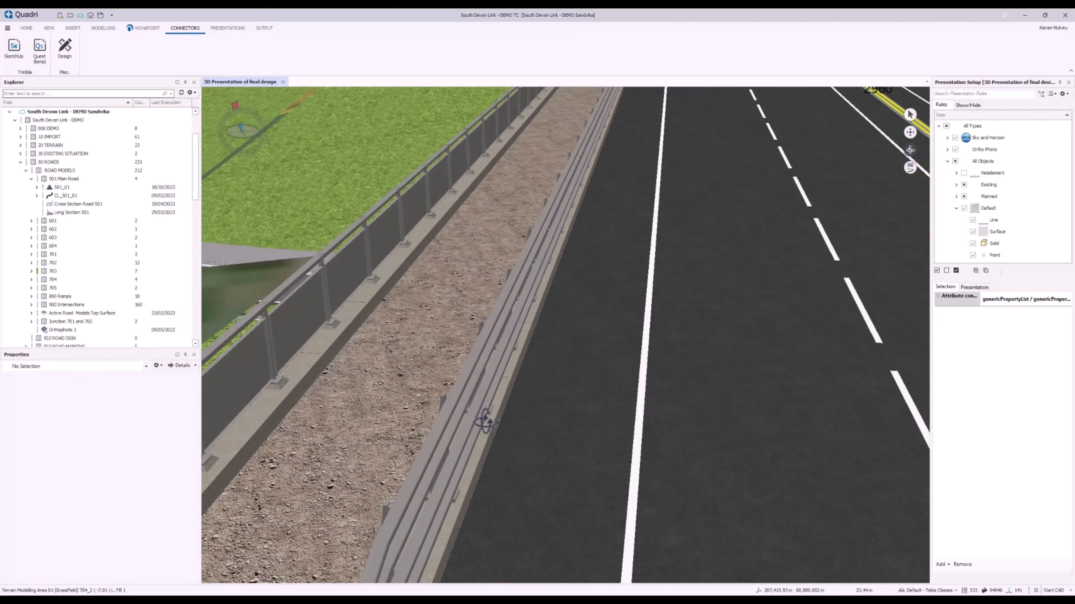
scroll(486, 423, down, 10)
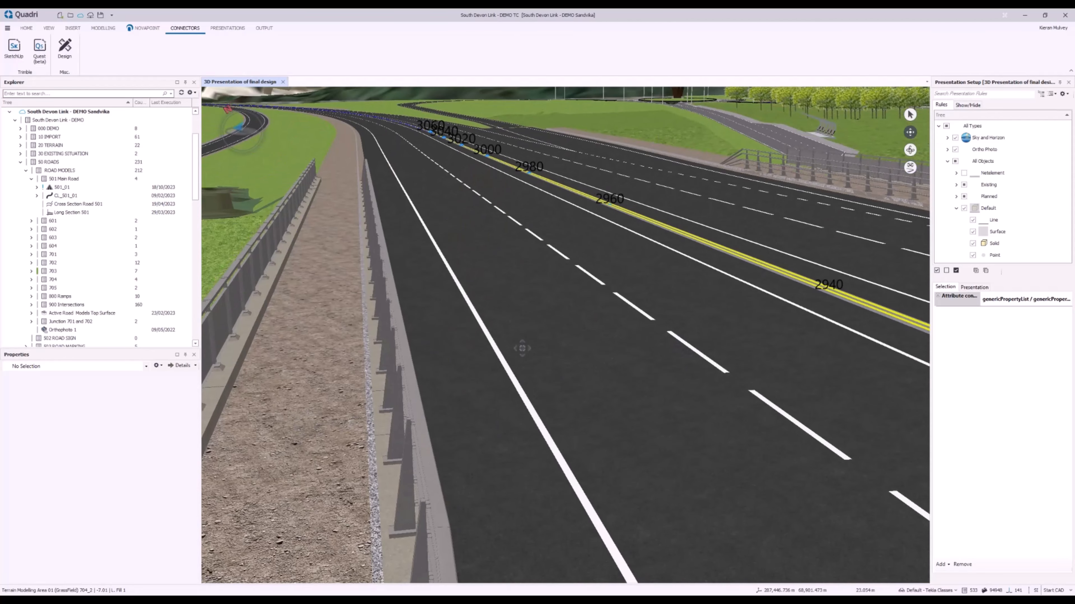
drag(522, 349, 483, 272)
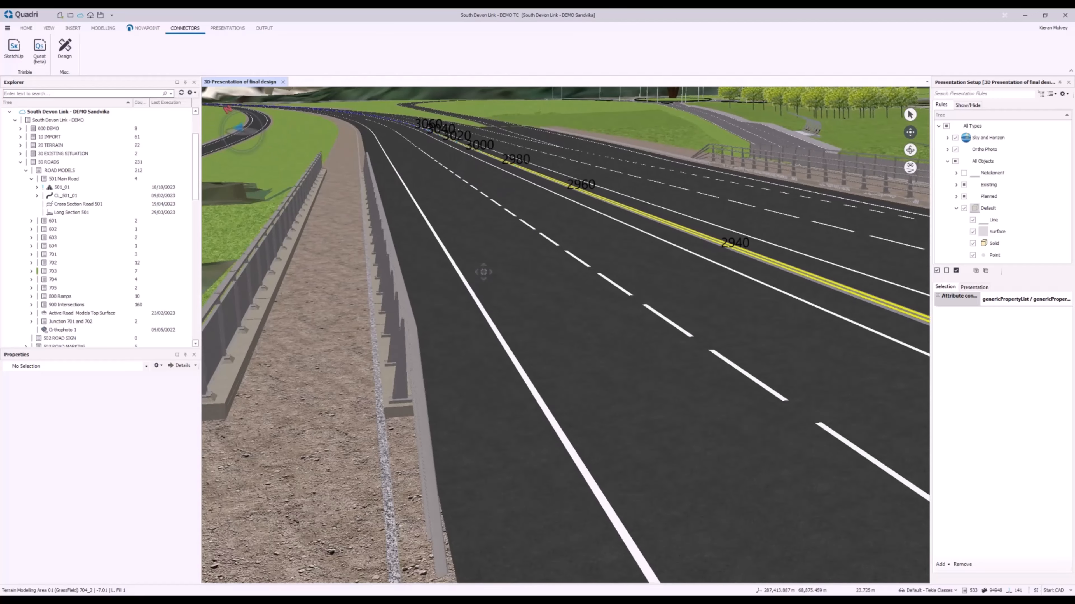
click(909, 114)
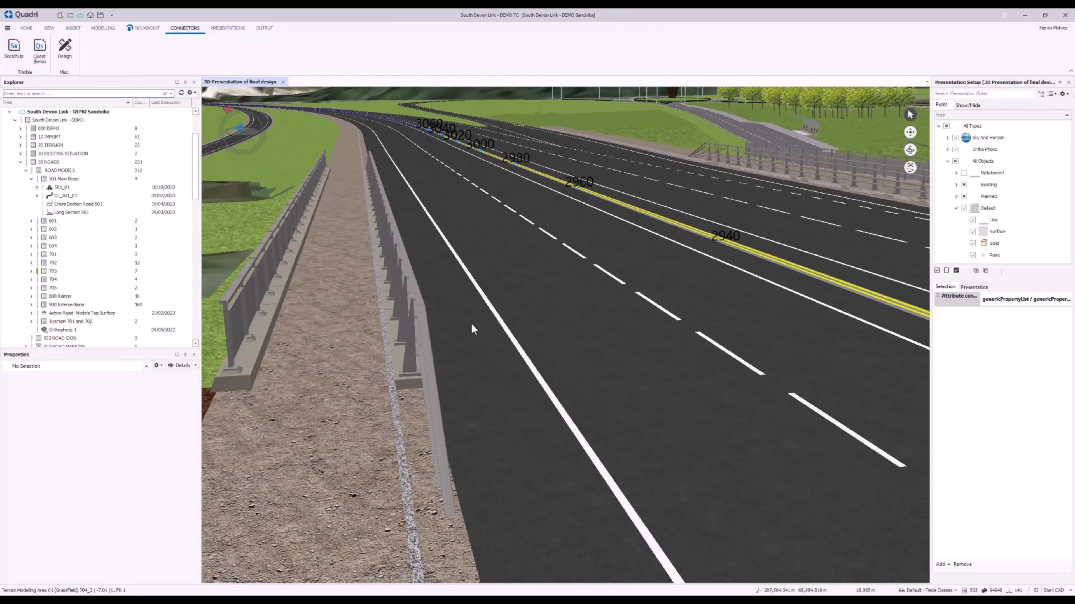
click(416, 408)
click(474, 400)
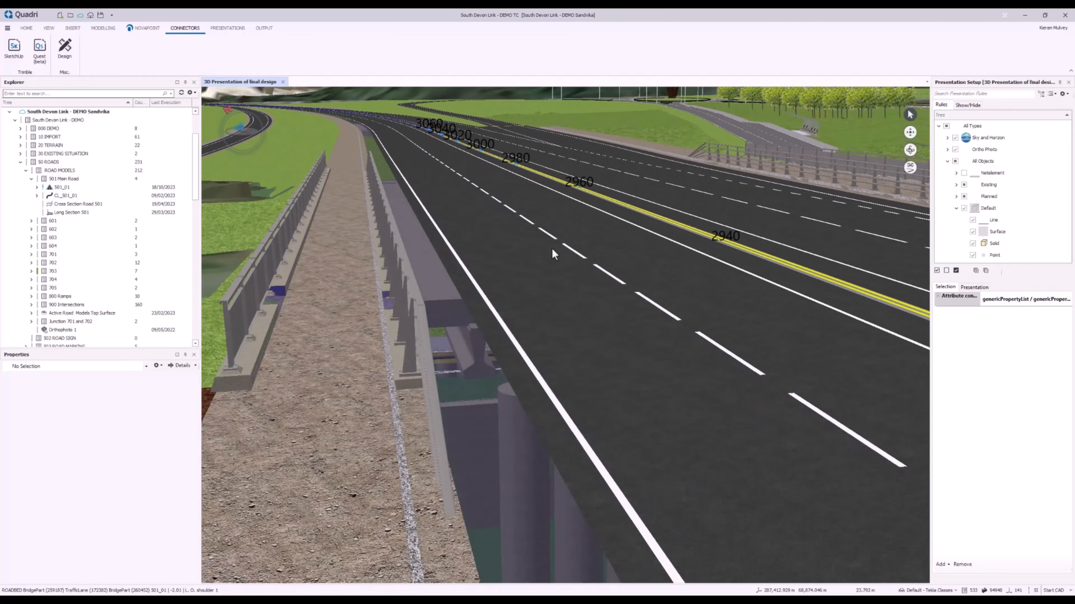
middle_drag(569, 273, 585, 330)
Step: Examine the rebuilt carriageway on the bridge from above, between chainages 2940 and 3000
click(910, 150)
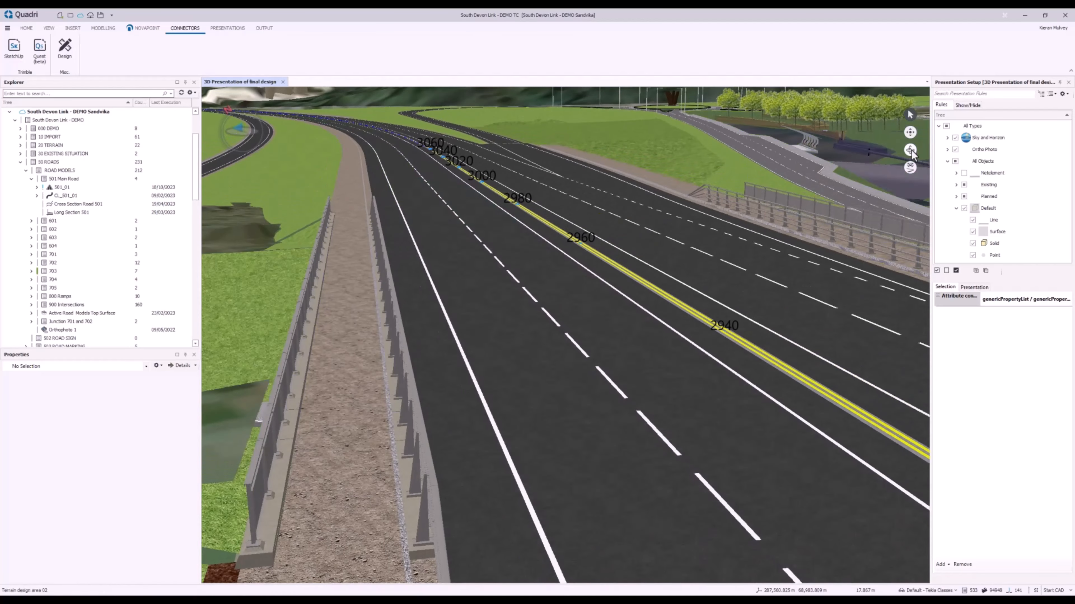
mouse_move(690, 255)
mouse_down()
mouse_move(592, 282)
mouse_move(555, 331)
mouse_up()
scroll(545, 302, down, 1)
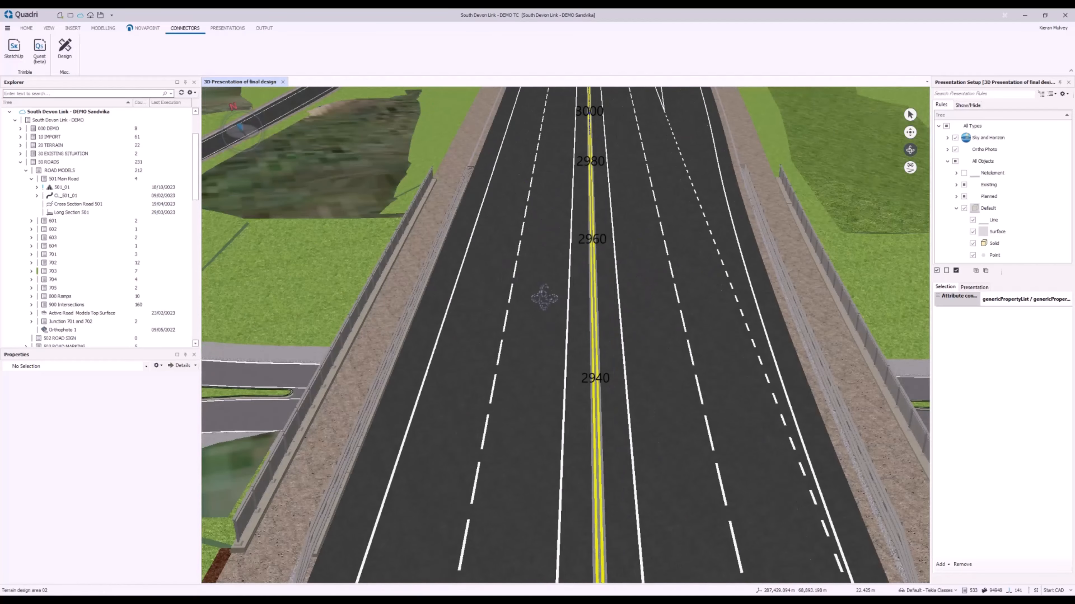
scroll(444, 198, up, 2)
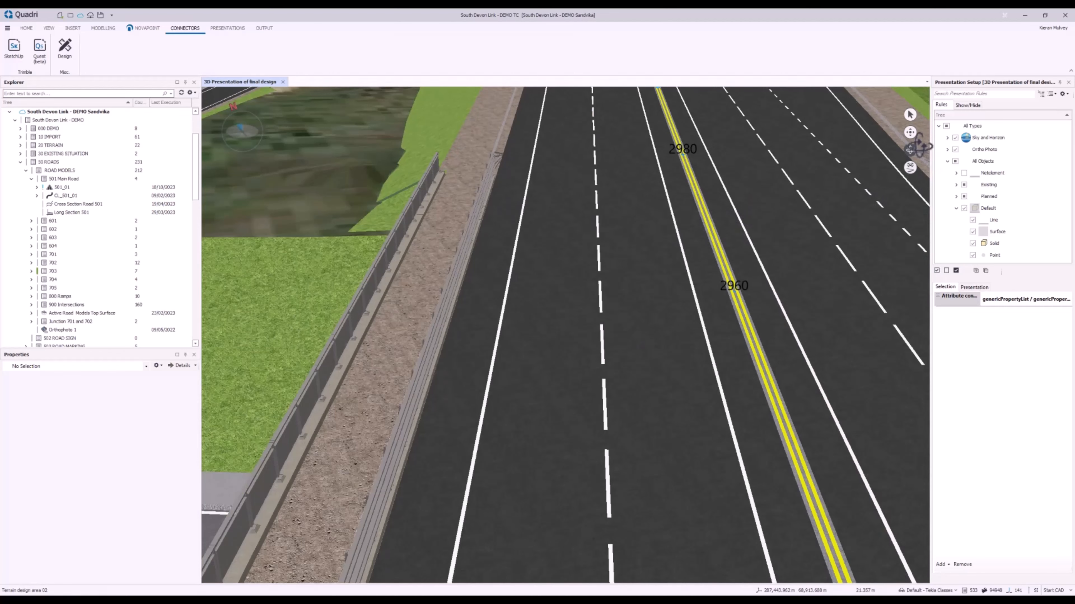
click(909, 132)
drag(816, 198, 686, 222)
scroll(686, 222, down, 3)
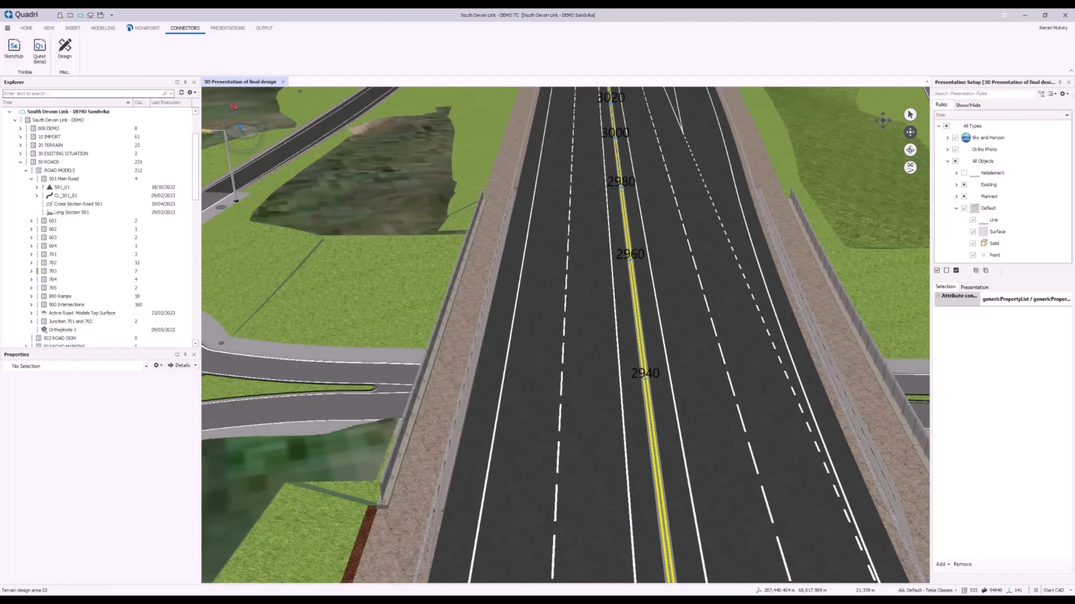
middle_drag(698, 222, 670, 274)
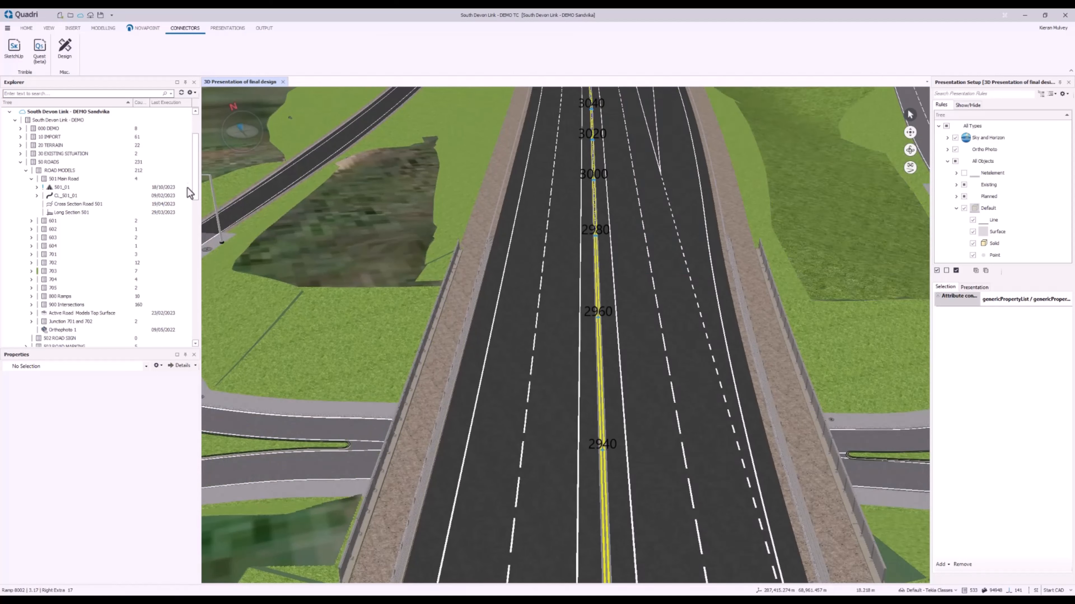
Step: Switch to Tekla Structures, clear the object selection and bring the Quadri Connector window beside the bridge model
click(1028, 16)
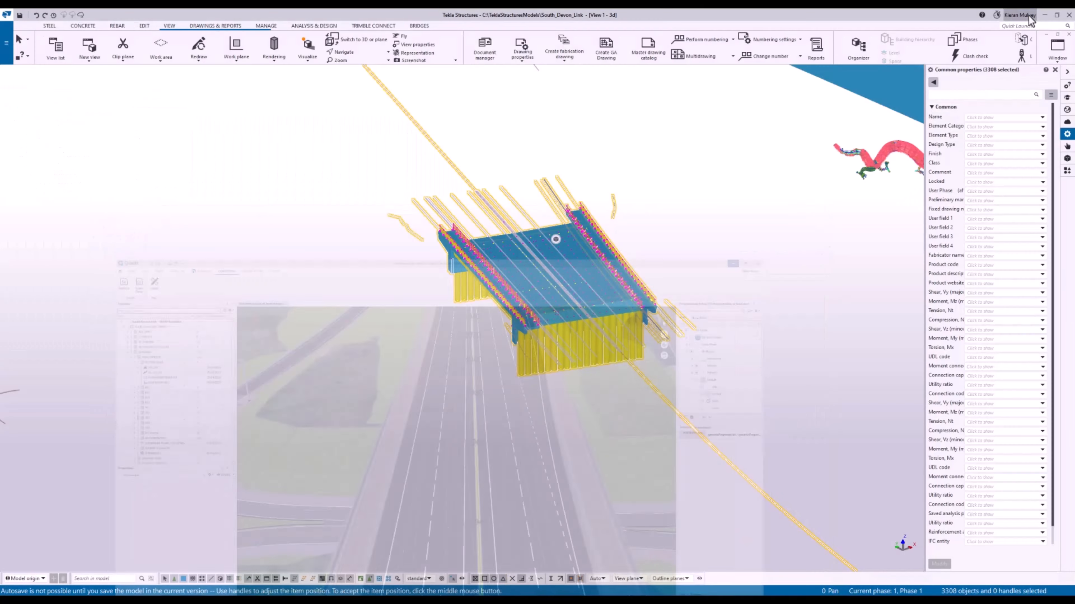
click(690, 228)
middle_drag(663, 264, 626, 273)
key(alt+Tab)
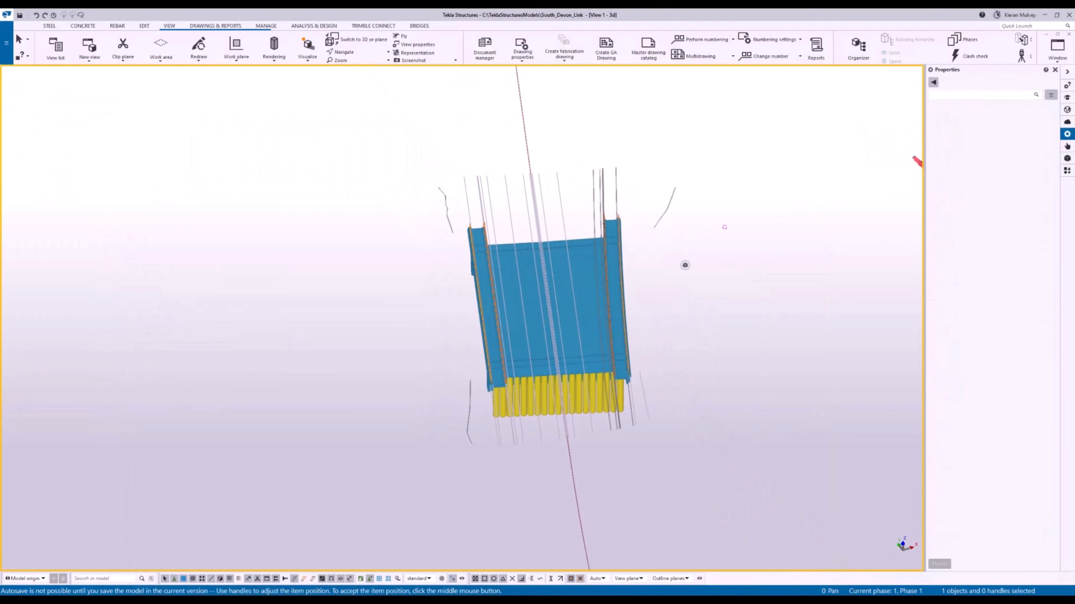
drag(491, 194, 204, 173)
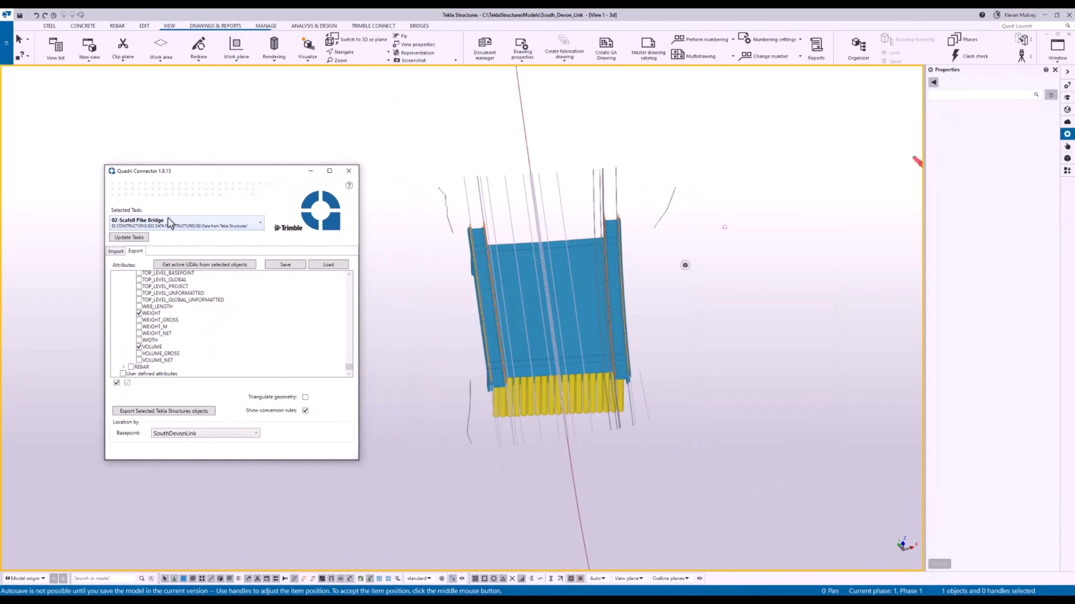
Step: Update the Quadri Connector's task list for import and choose the task Road 501 string lines to TS
click(115, 252)
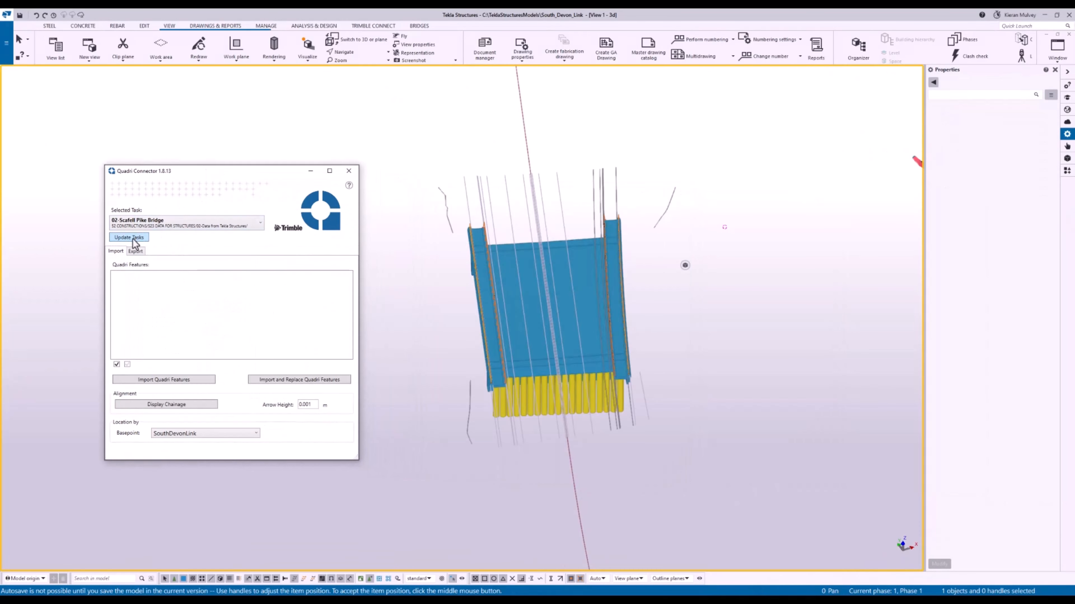
click(133, 239)
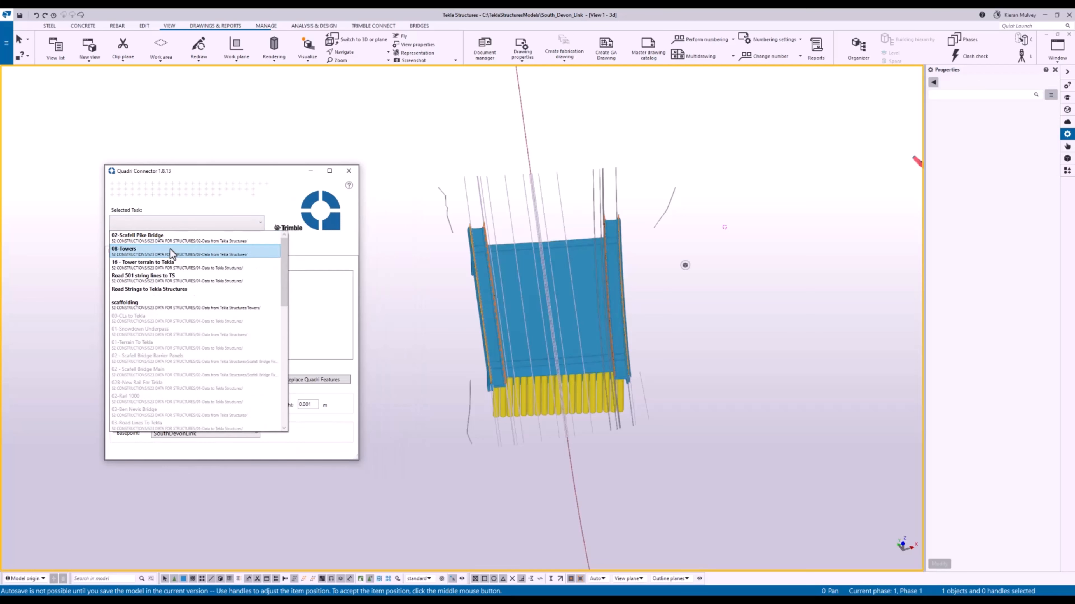
click(211, 283)
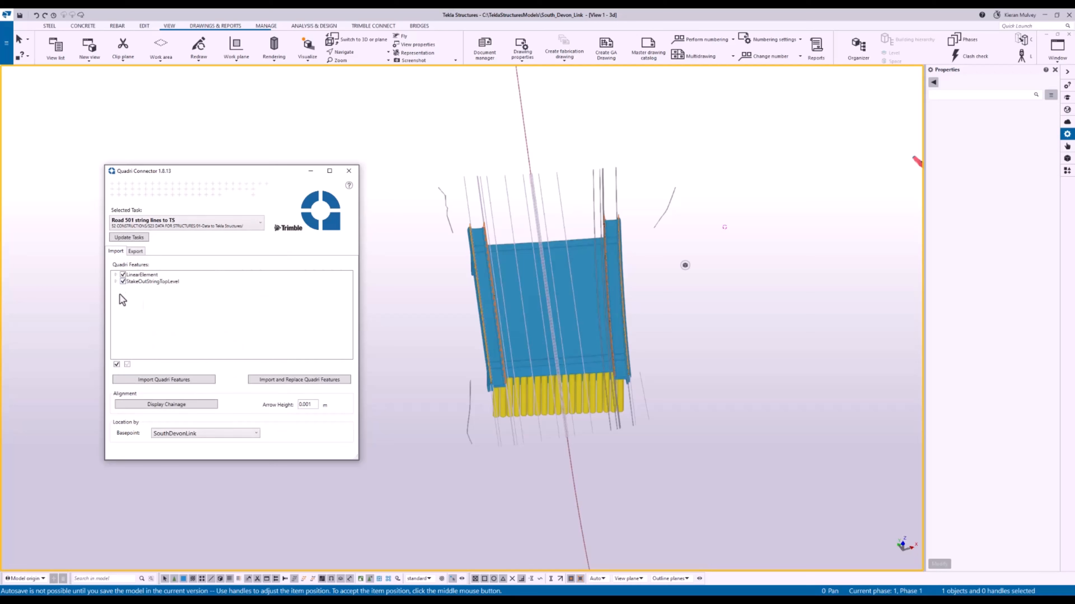
Step: Select the bridge with its string lines and run Import and Replace Quadri Features for LinearElement and StakeOutStringTopLevel
middle_drag(413, 280, 495, 251)
ctrl+middle_drag(693, 306, 687, 325)
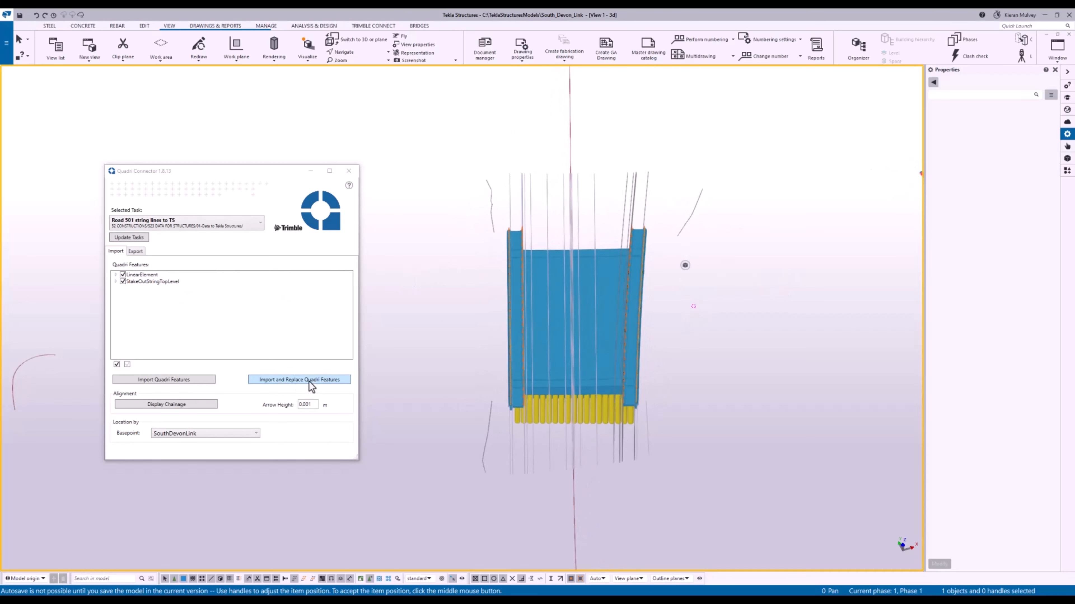
scroll(710, 453, down, 1)
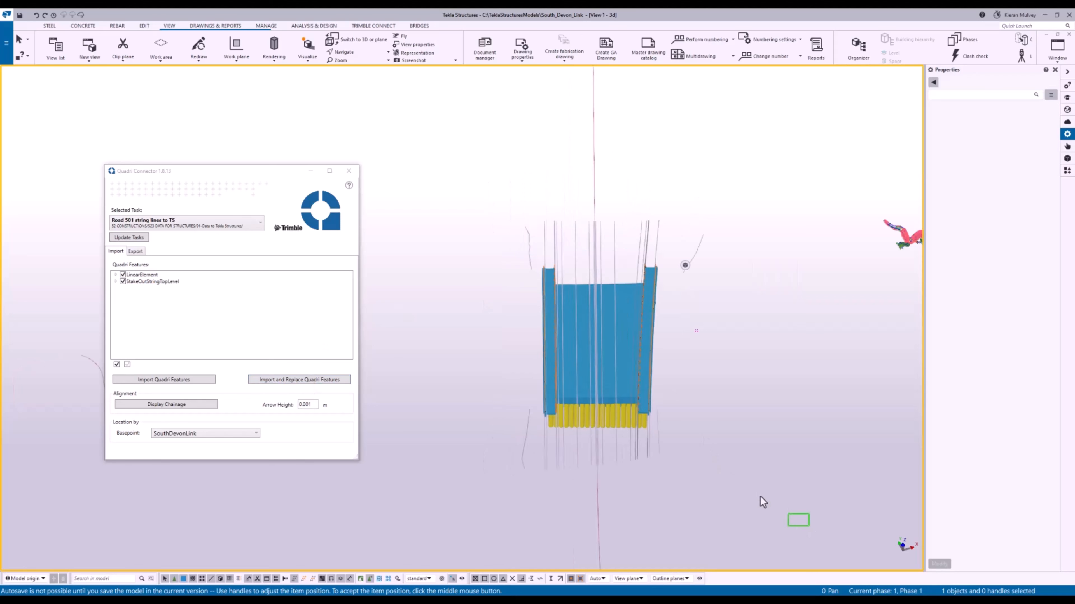
drag(762, 502, 411, 152)
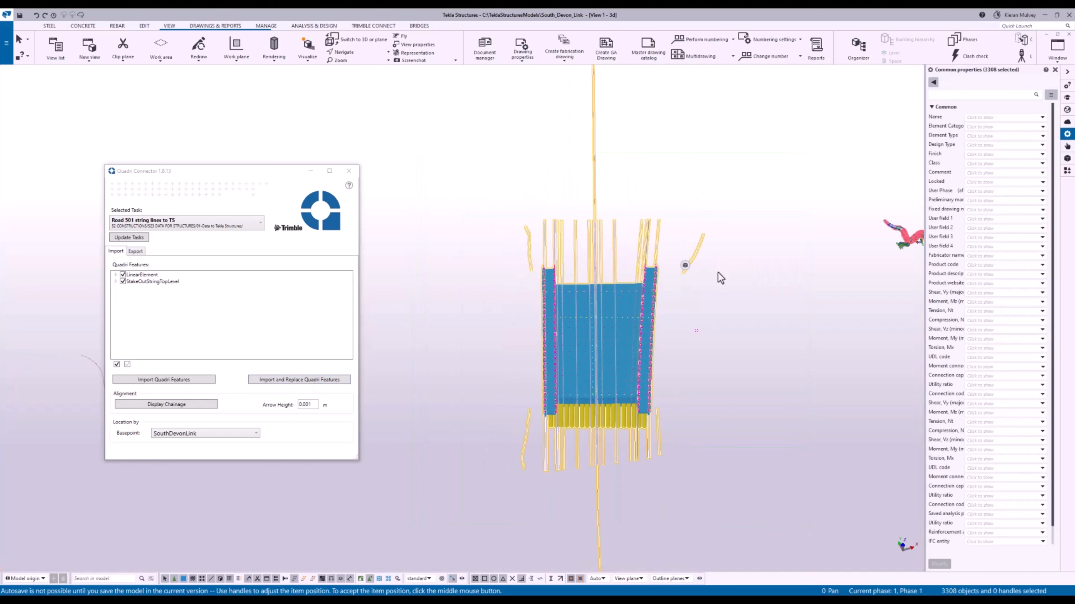
ctrl+middle_drag(720, 278, 659, 282)
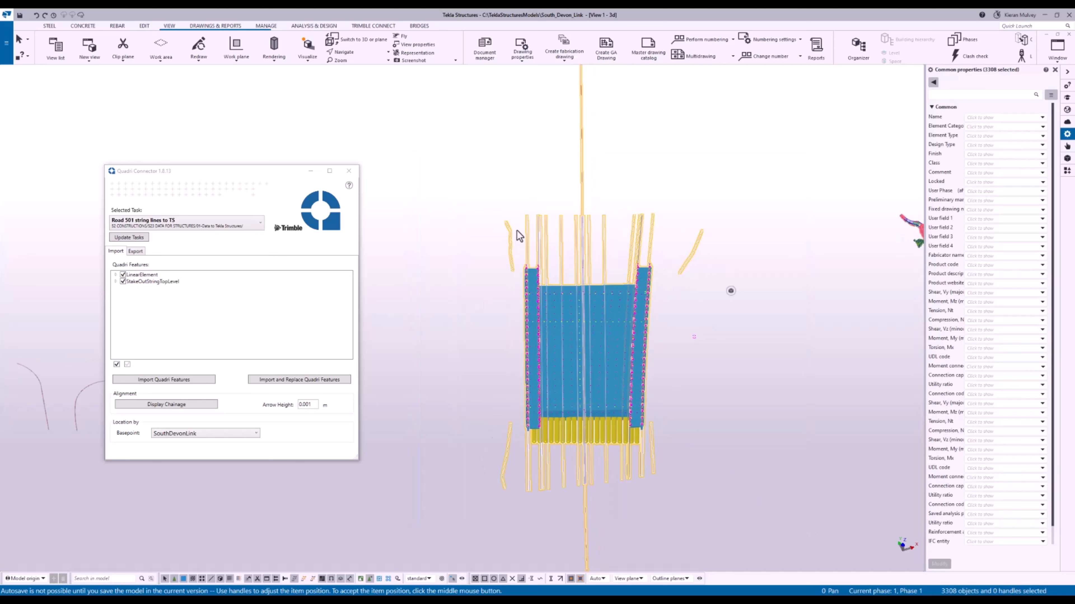
click(298, 379)
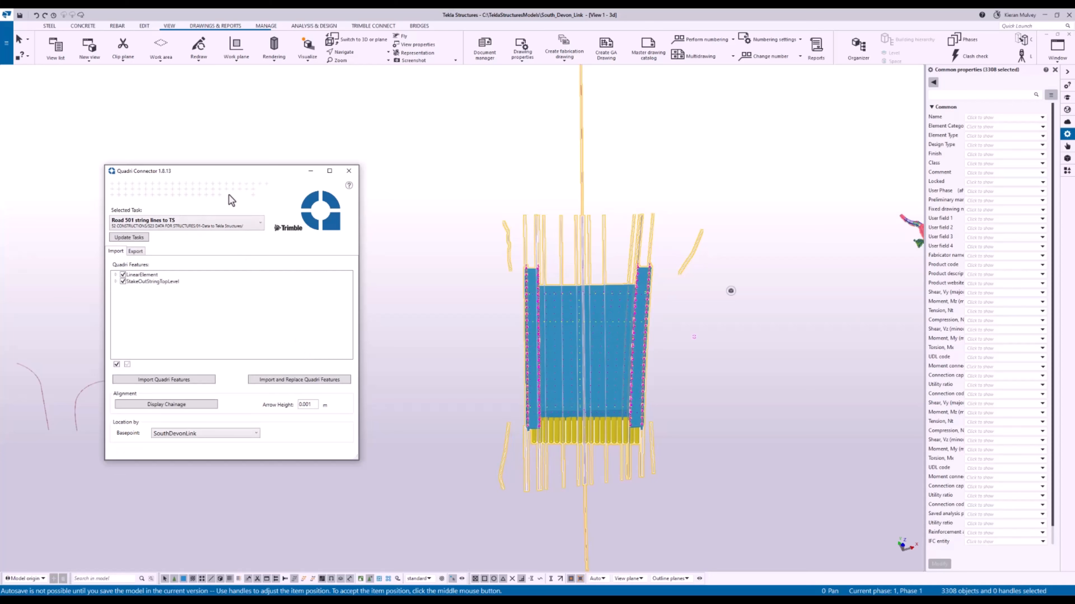
Step: Move the connector window aside and select the left shoulder string line at the bridge deck's end to inspect it
drag(236, 173, 1074, 254)
scroll(549, 340, up, 4)
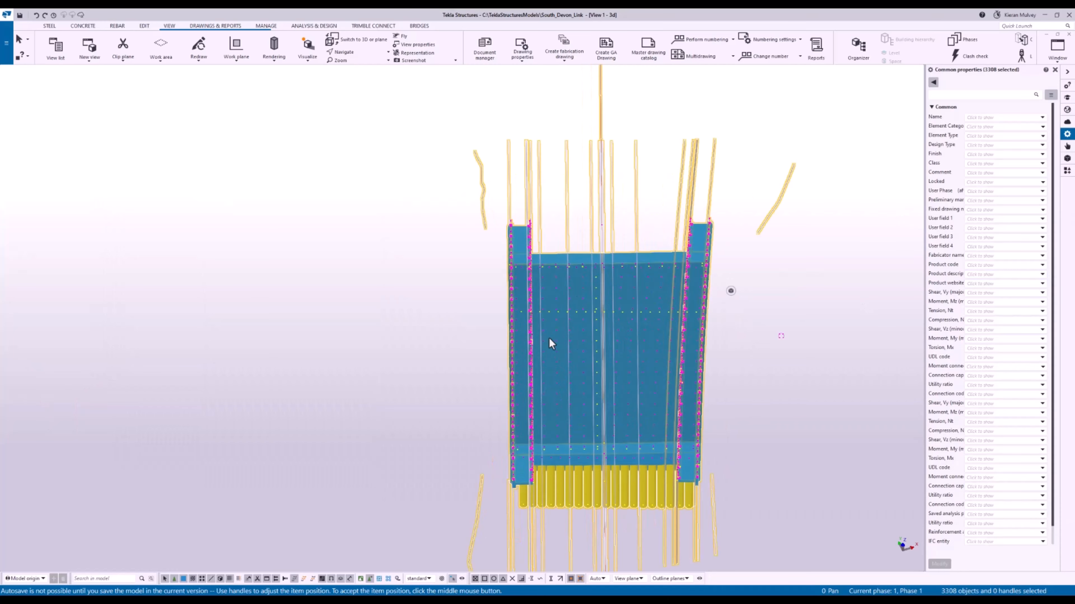
middle_drag(550, 354, 583, 211)
scroll(547, 365, up, 5)
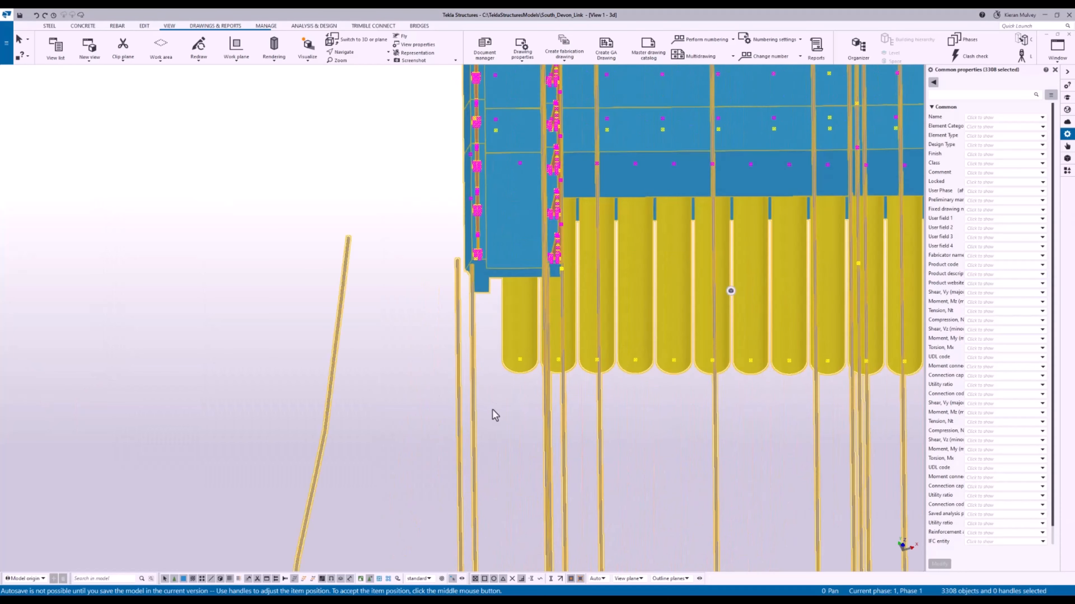
scroll(551, 284, up, 4)
click(563, 302)
ctrl+middle_drag(568, 275, 535, 268)
click(513, 262)
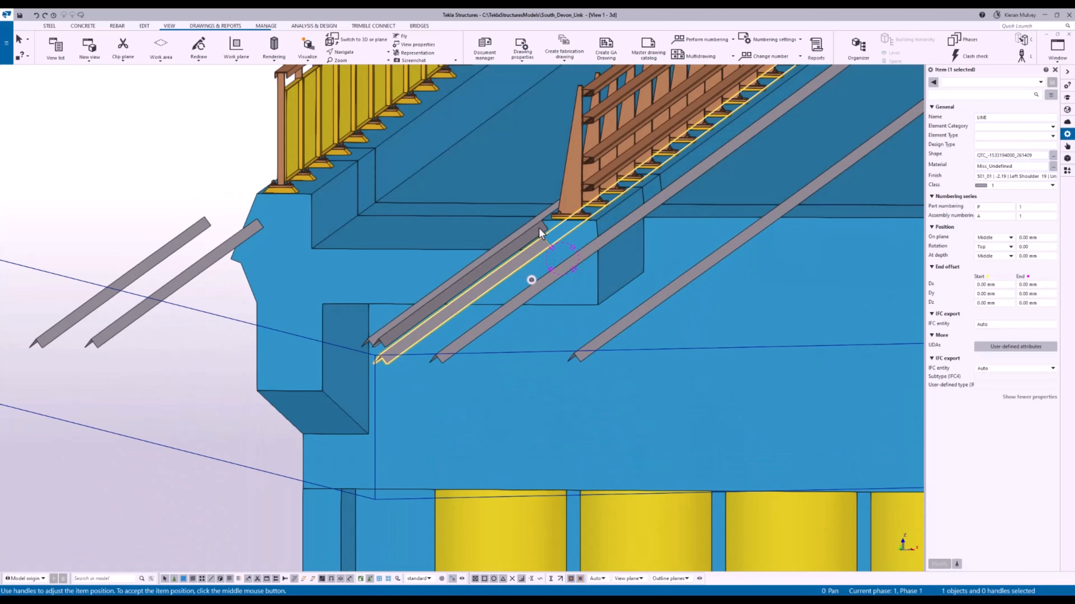
Step: Examine the imported road string lines against the deck and parapets across the bridge's full width
ctrl+middle_drag(580, 208, 566, 224)
scroll(565, 224, down, 4)
middle_drag(740, 206, 424, 238)
middle_drag(702, 227, 215, 254)
middle_drag(734, 240, 704, 244)
scroll(607, 265, up, 4)
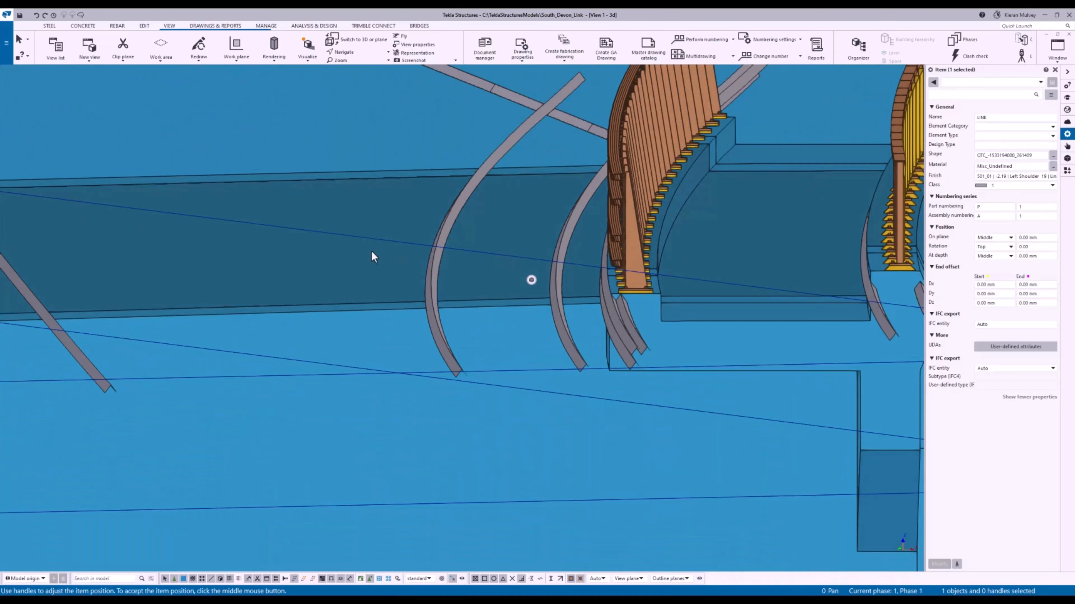
middle_drag(313, 252, 675, 215)
middle_drag(275, 211, 827, 238)
scroll(381, 224, down, 4)
middle_drag(328, 227, 749, 261)
middle_drag(282, 203, 588, 231)
mouse_move(592, 235)
ctrl+middle_down()
mouse_move(513, 256)
mouse_move(514, 241)
mouse_move(592, 294)
mouse_move(524, 251)
ctrl+middle_up()
scroll(522, 249, down, 3)
scroll(526, 242, down, 5)
scroll(526, 242, down, 1)
click(628, 221)
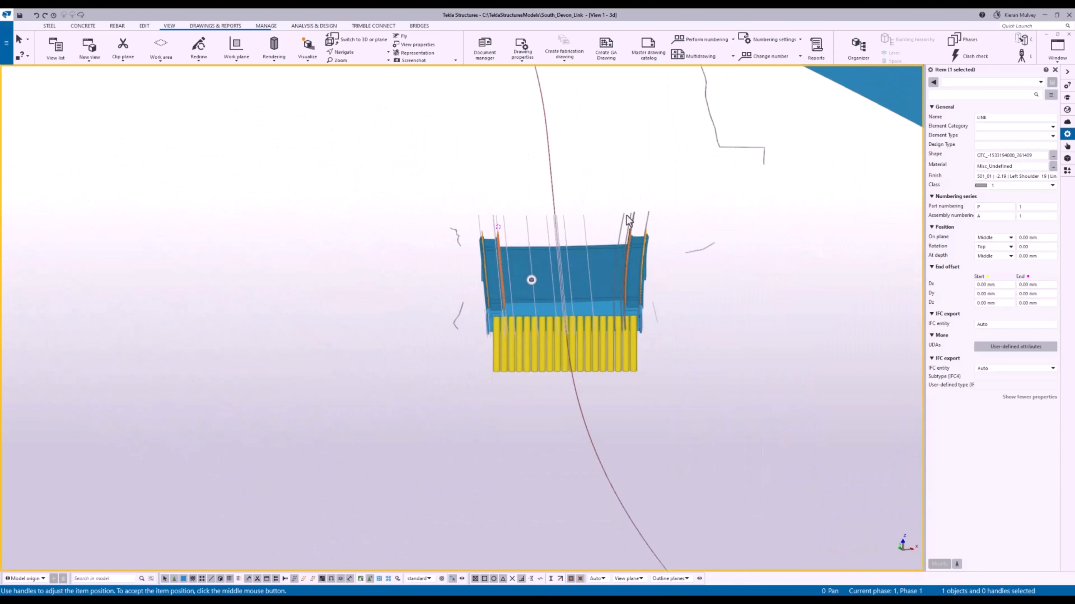
Step: Open Bridge Creator and select the whole bridge together with its imported string lines
mouse_move(619, 189)
ctrl+middle_down()
mouse_move(622, 205)
mouse_move(619, 172)
ctrl+middle_up()
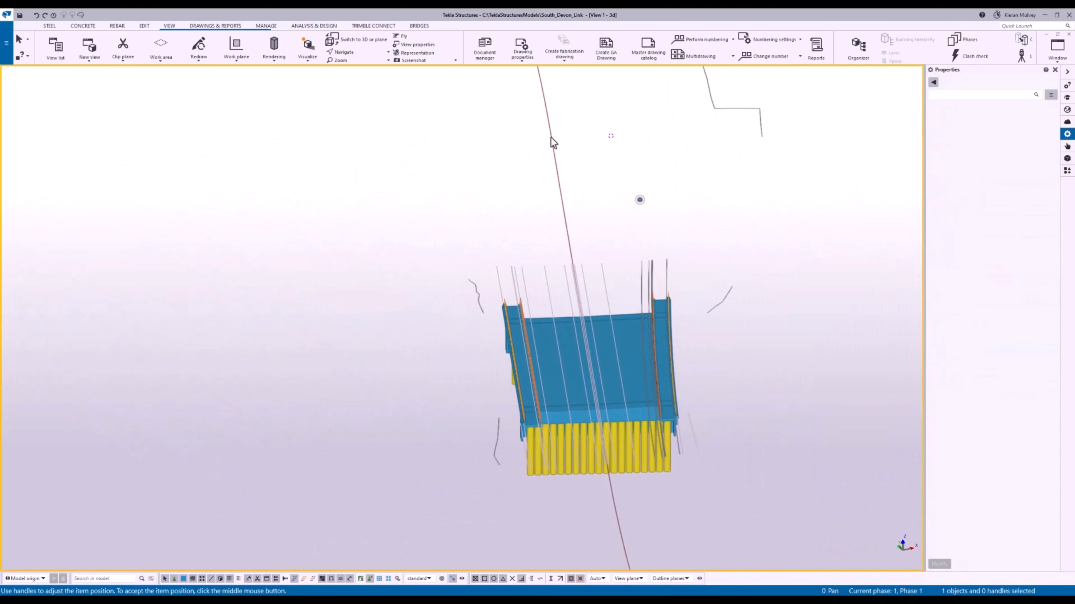
click(418, 26)
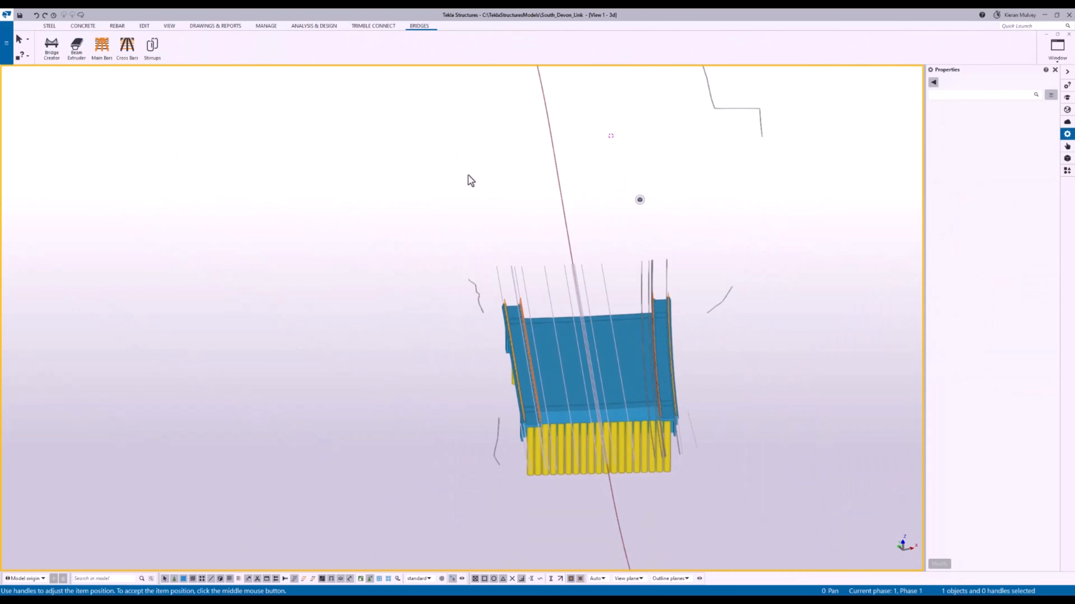
drag(154, 203, 258, 115)
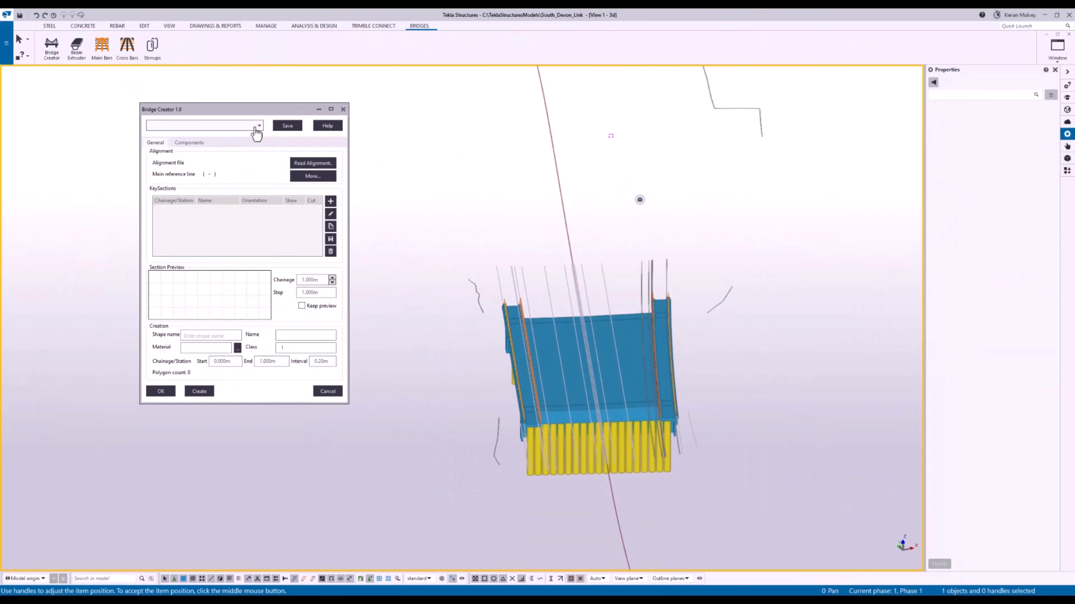
middle_drag(566, 240, 523, 173)
drag(781, 476, 451, 187)
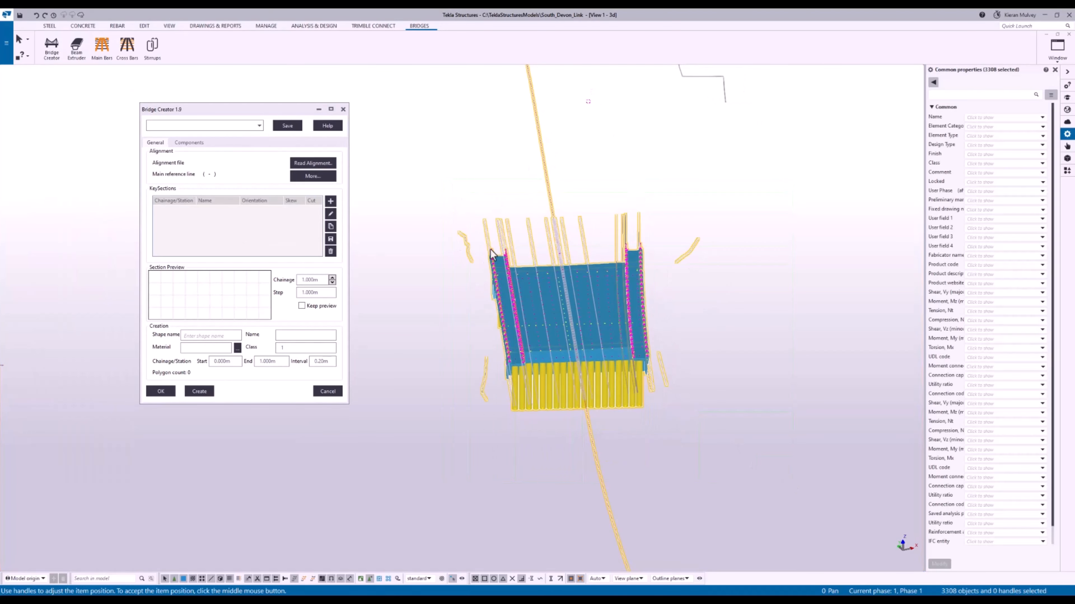
scroll(523, 283, up, 2)
Step: Load the saved 02-DECK-2A settings and recreate the deck, overwriting its existing catalog shape
click(241, 126)
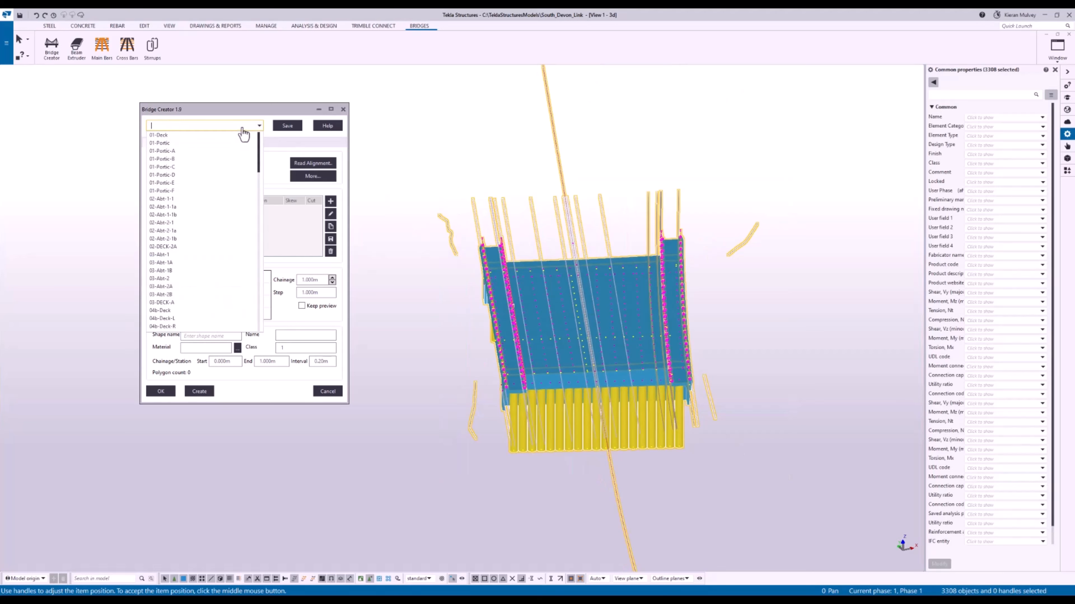
click(203, 246)
click(200, 391)
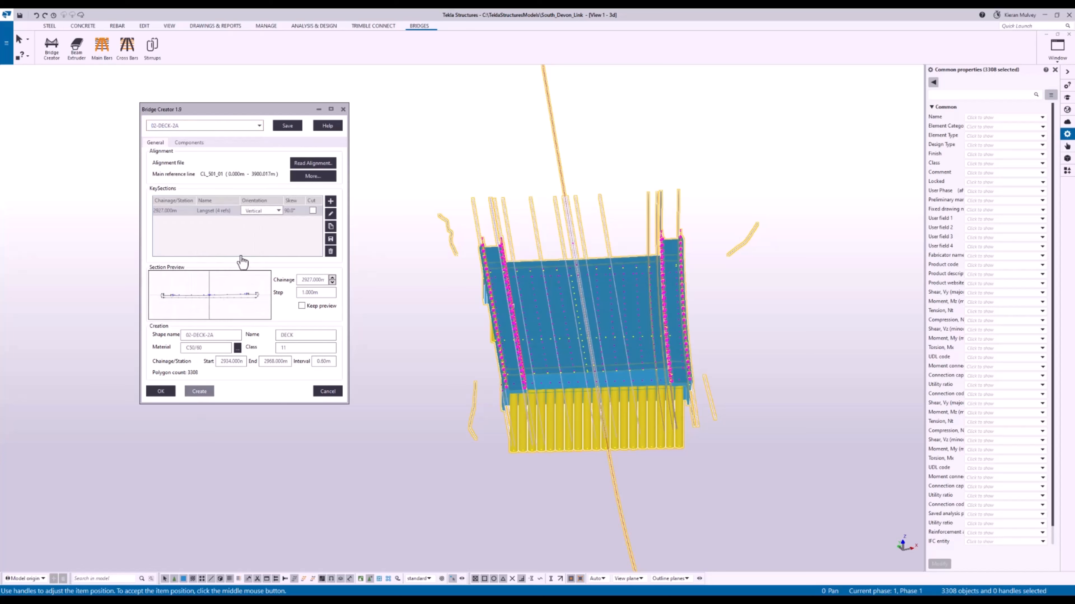
click(234, 275)
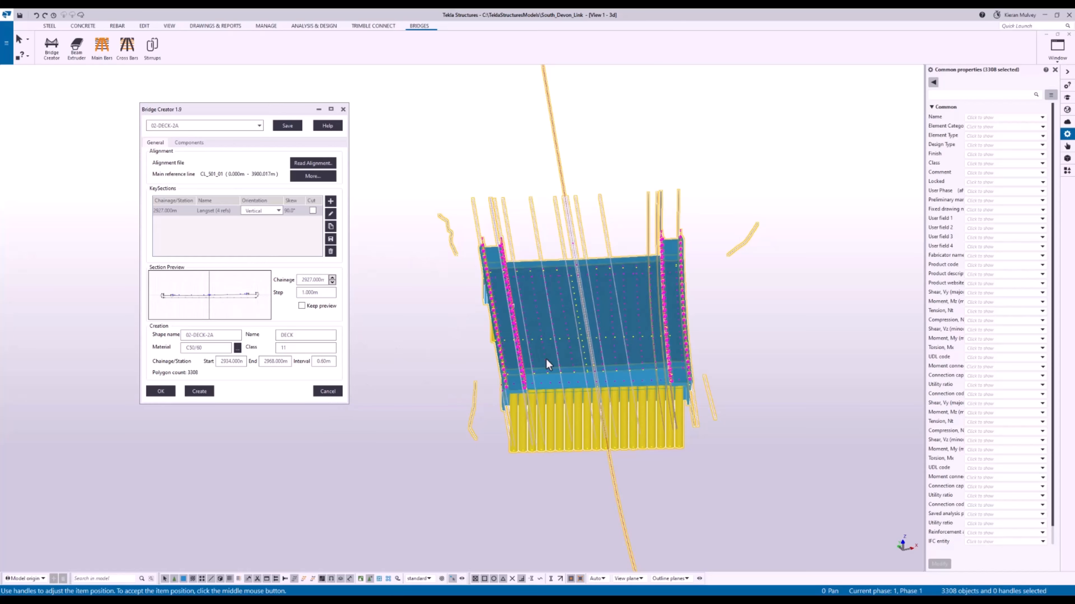
Step: Examine the regenerated deck against the road string lines and parapets, selecting the deck item to check it
scroll(499, 359, up, 5)
mouse_move(571, 391)
ctrl+middle_down()
mouse_move(560, 363)
mouse_move(530, 377)
mouse_move(561, 391)
mouse_move(581, 389)
mouse_move(560, 389)
mouse_move(574, 377)
ctrl+middle_up()
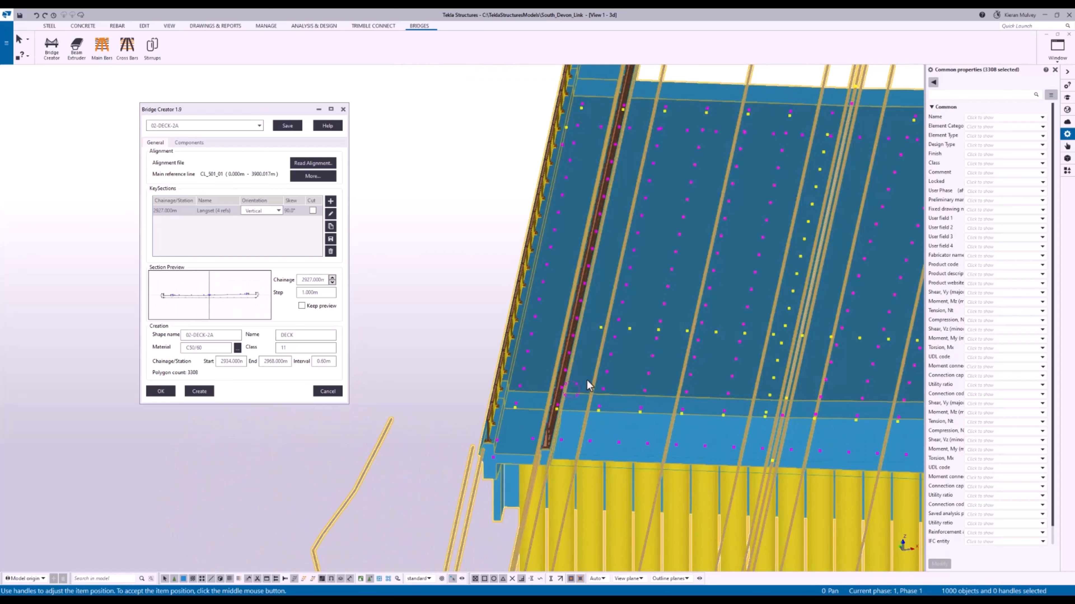
mouse_move(588, 383)
ctrl+middle_down()
mouse_move(602, 382)
mouse_move(583, 372)
mouse_move(585, 350)
mouse_move(590, 369)
ctrl+middle_up()
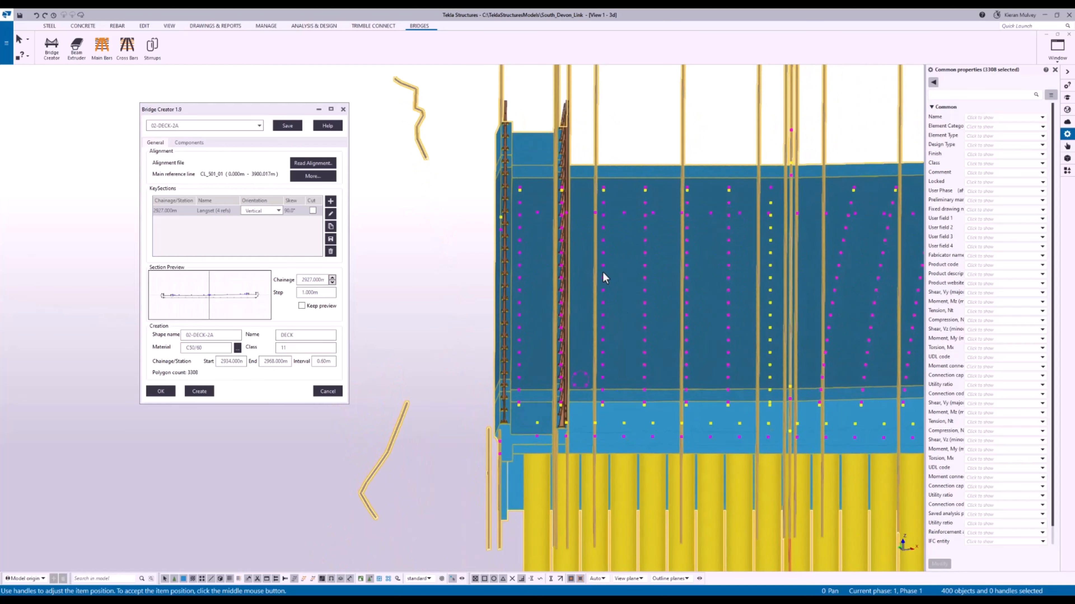
scroll(615, 276, down, 1)
mouse_move(615, 276)
middle_down()
mouse_move(593, 257)
mouse_move(601, 246)
middle_up()
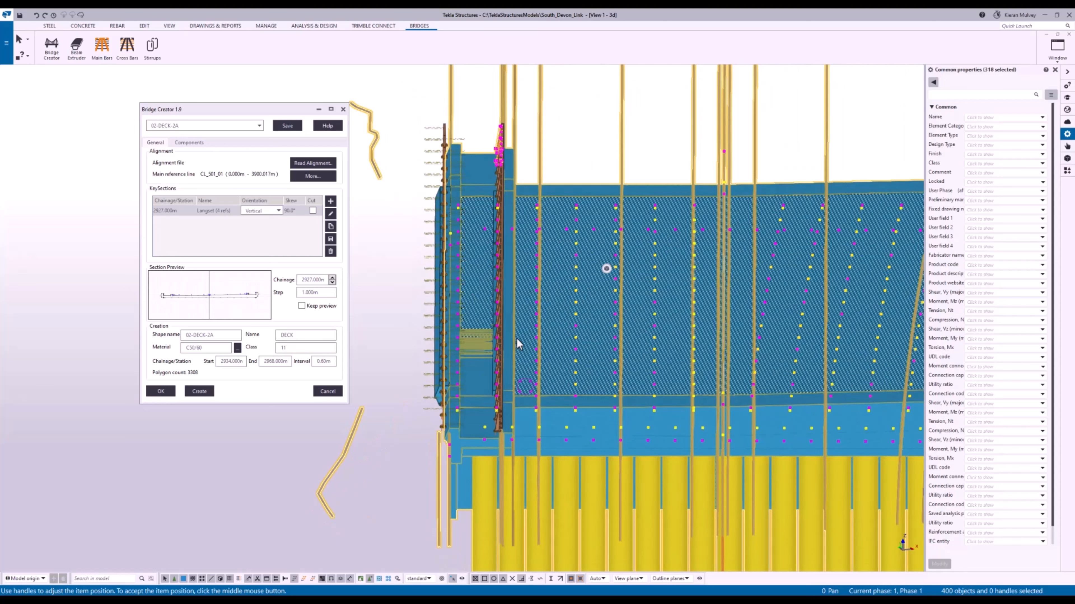
click(597, 141)
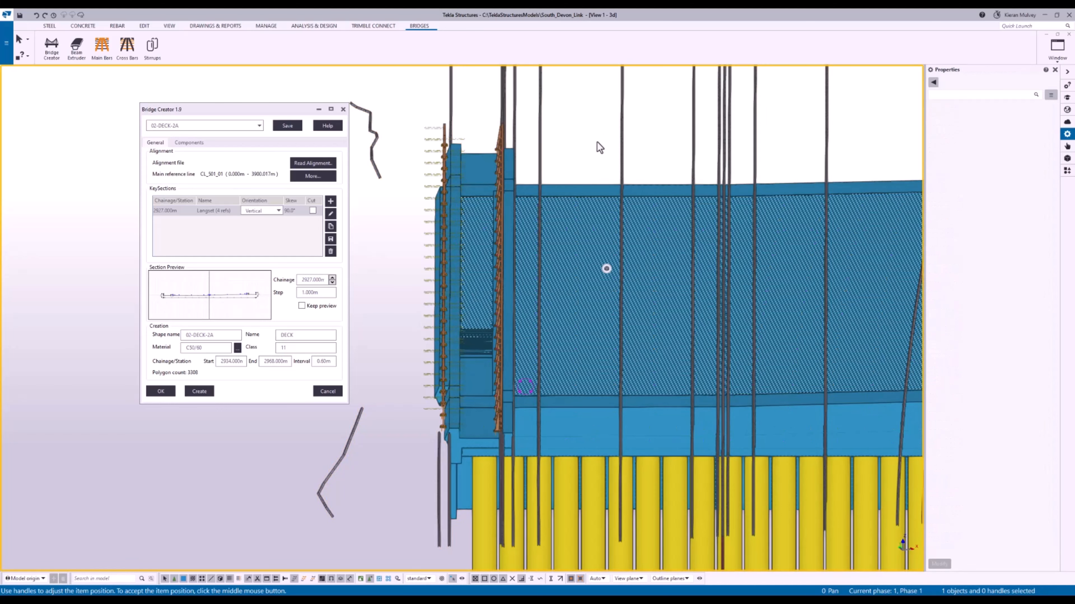
click(597, 188)
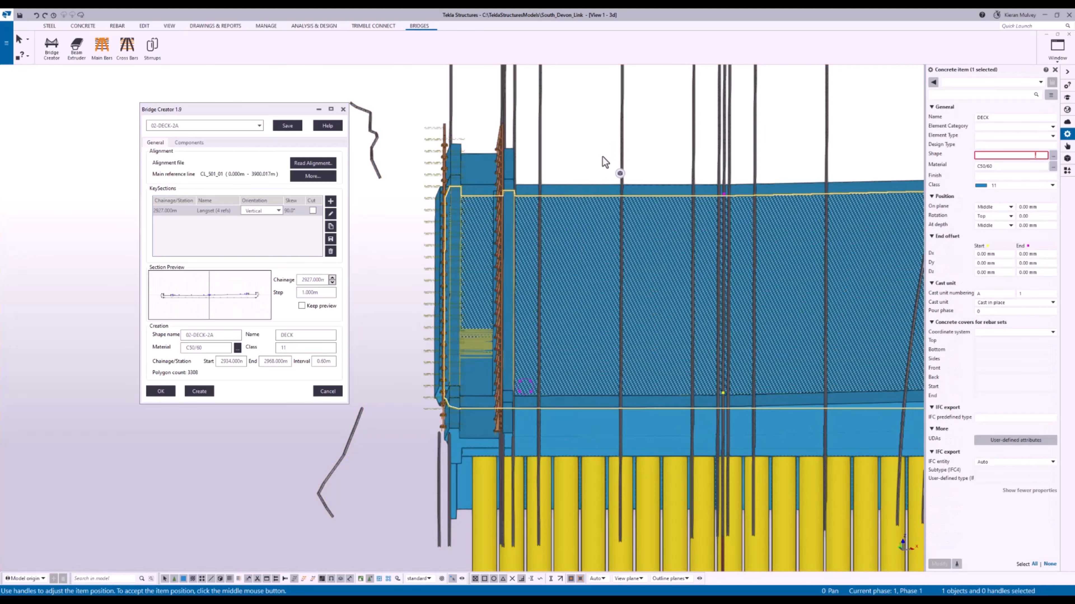
click(574, 319)
mouse_move(574, 318)
ctrl+middle_down()
mouse_move(528, 326)
mouse_move(554, 326)
mouse_move(552, 311)
mouse_move(552, 342)
mouse_move(566, 139)
mouse_move(516, 293)
mouse_move(559, 149)
mouse_move(558, 258)
mouse_move(510, 108)
ctrl+middle_up()
scroll(553, 325, up, 10)
scroll(551, 307, down, 3)
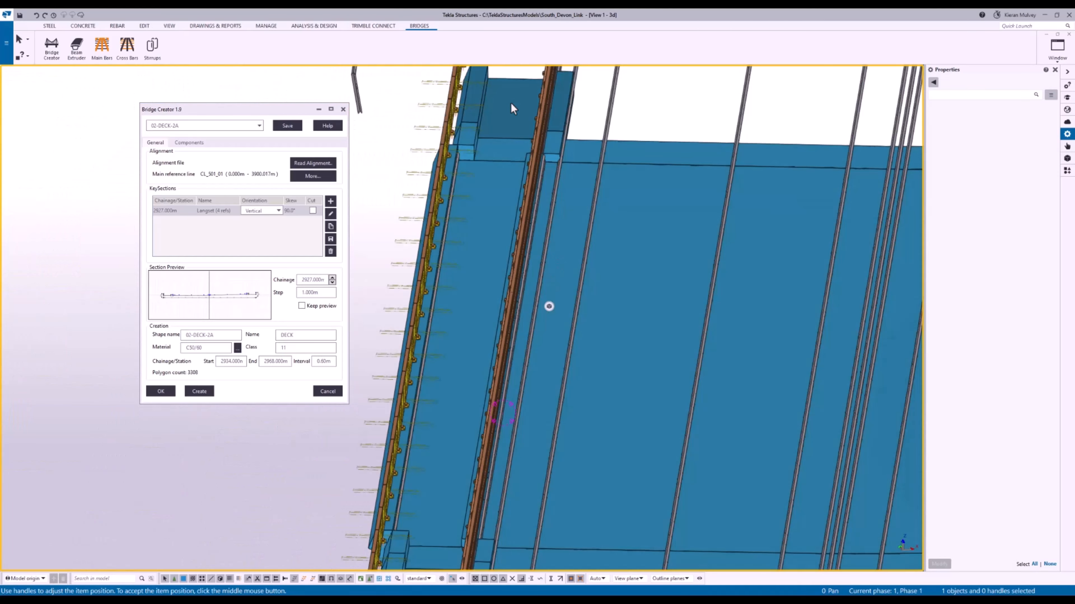
Step: Select the two abutment items at the deck's far end to identify their shapes
click(510, 108)
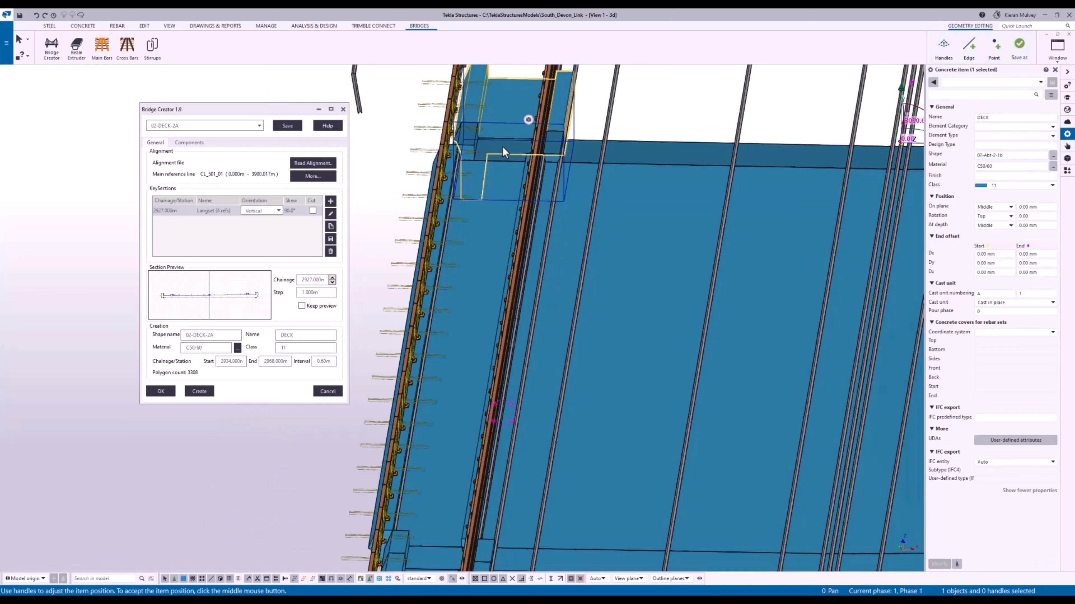
click(671, 153)
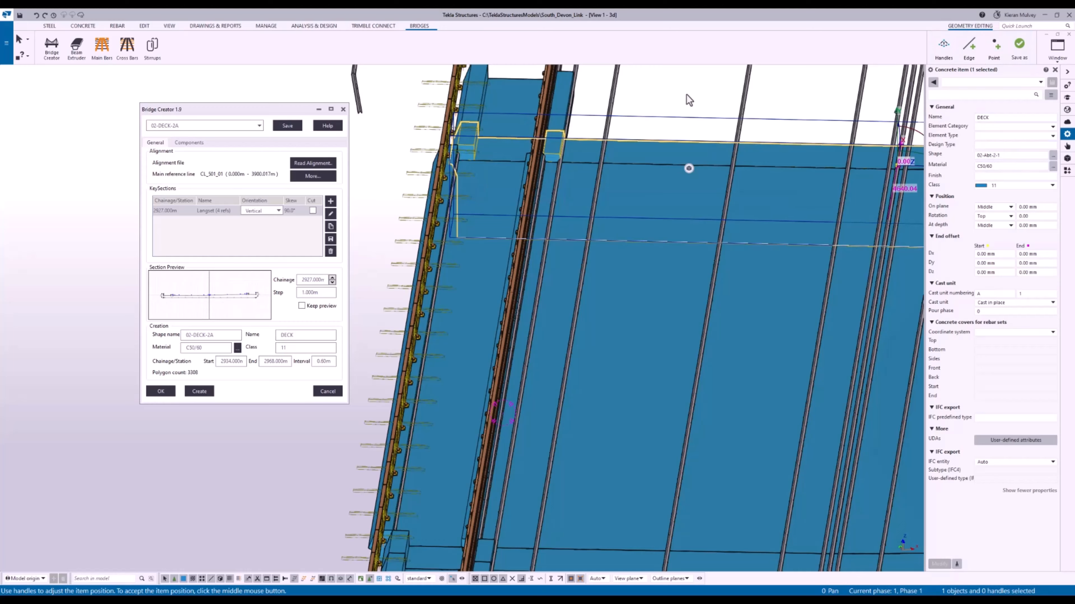
scroll(660, 165, down, 3)
click(634, 230)
middle_drag(635, 228, 616, 229)
Step: Delete the 02-Abt-2-1 strip at the deck's far end and recreate 02-Abt-2-1b from its saved settings, overwriting the existing shape
click(186, 126)
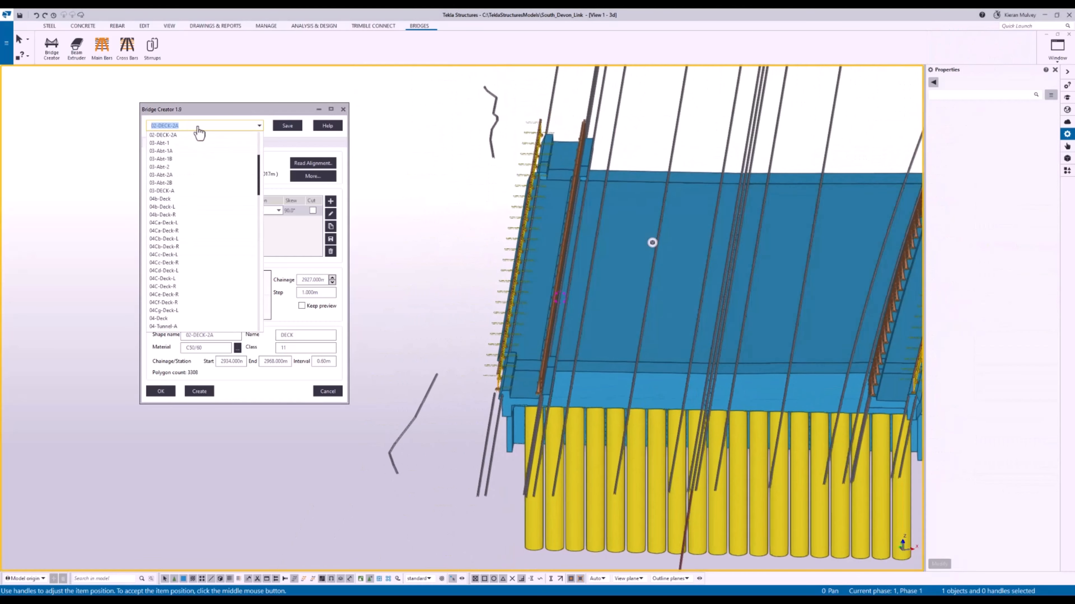
scroll(185, 174, up, 1)
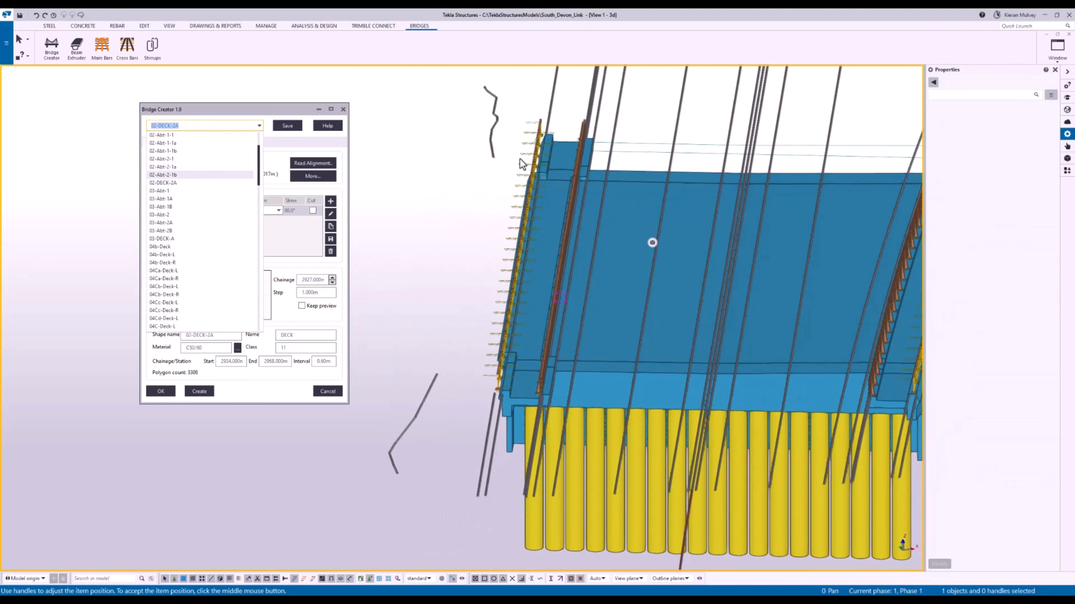
click(641, 177)
click(200, 392)
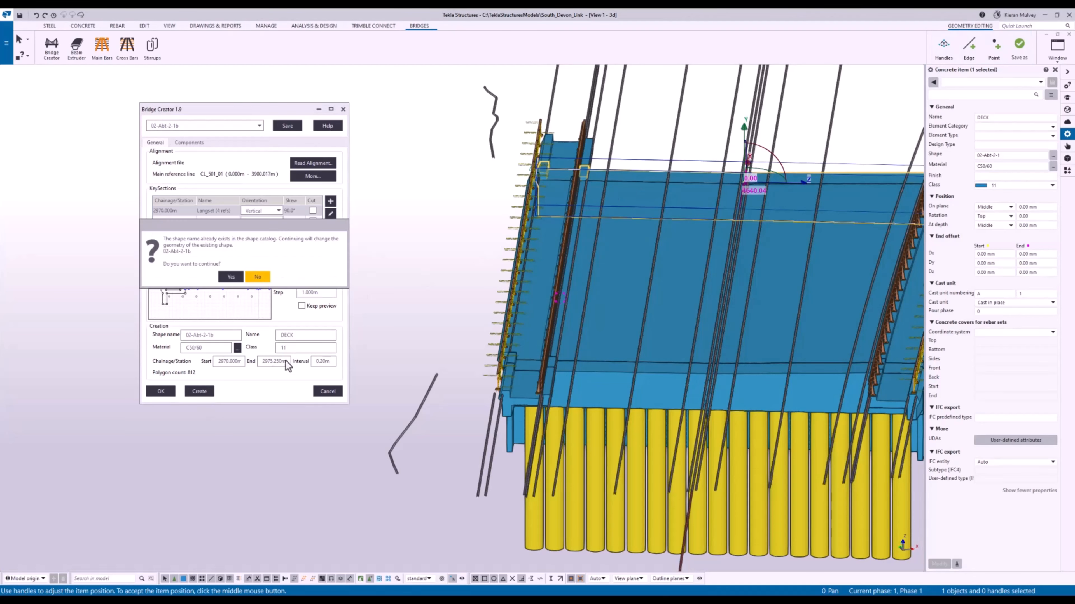
click(231, 277)
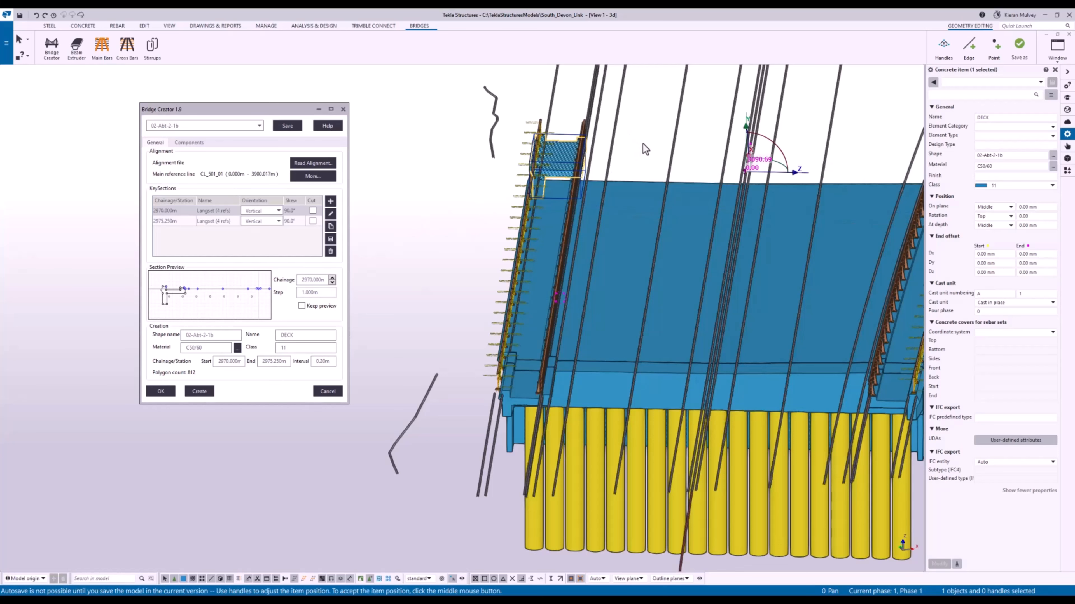
middle_drag(642, 144, 619, 147)
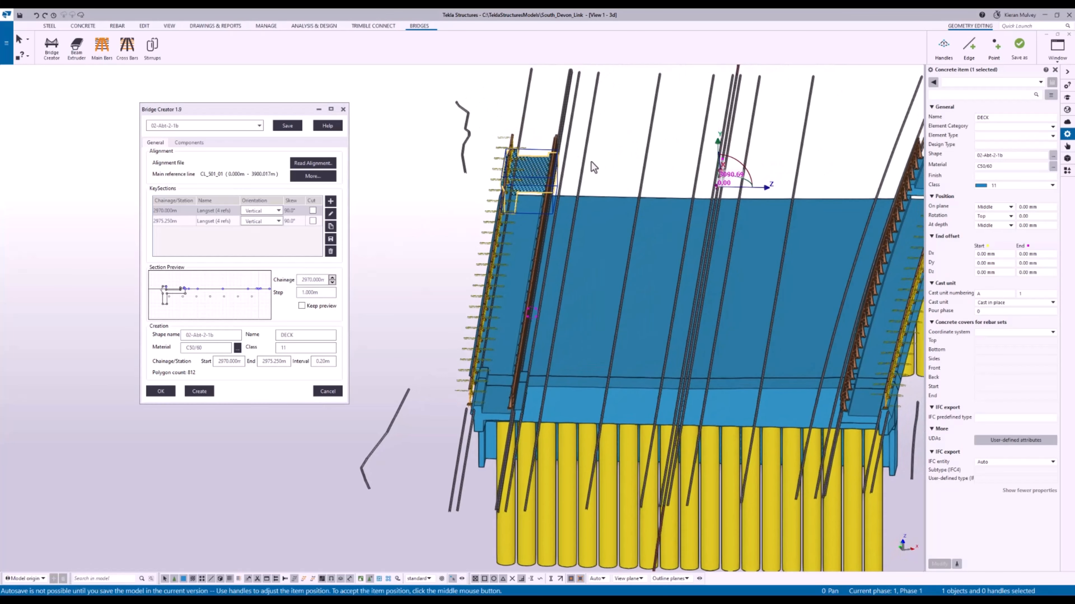
click(606, 172)
click(543, 175)
scroll(550, 174, up, 4)
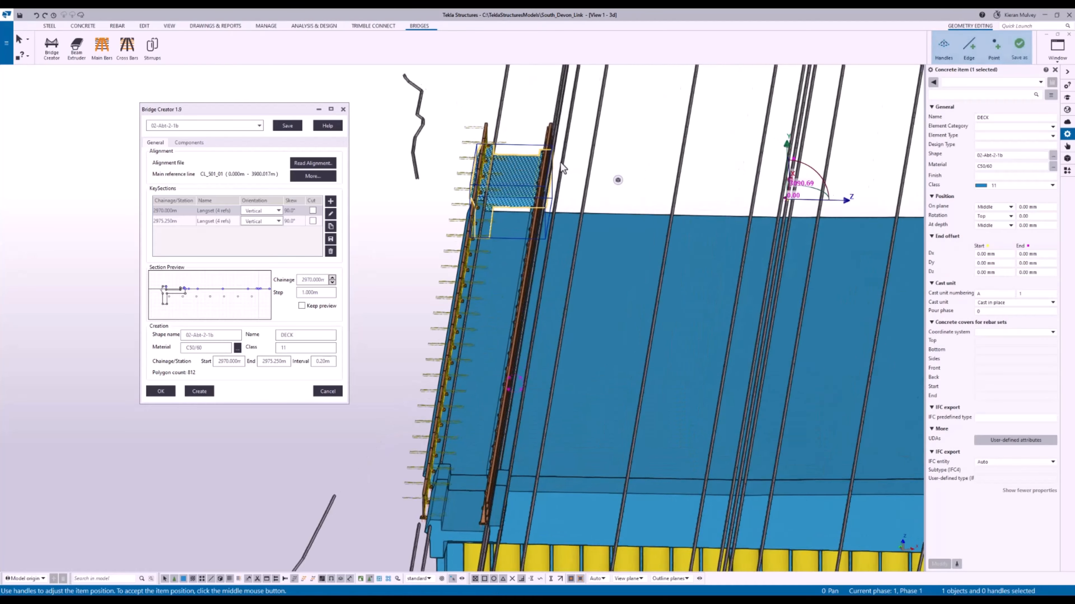
click(685, 180)
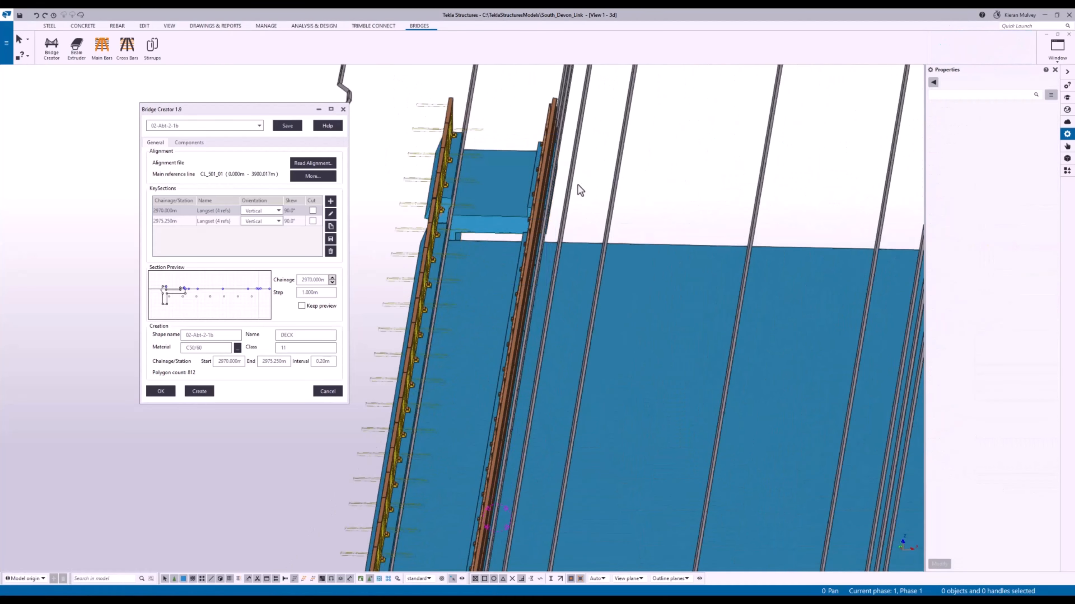
Step: Load the saved 02-Abt-2-1 settings and recreate the far-end abutment strip across the deck, overwriting the existing shape
ctrl+middle_drag(557, 199, 308, 148)
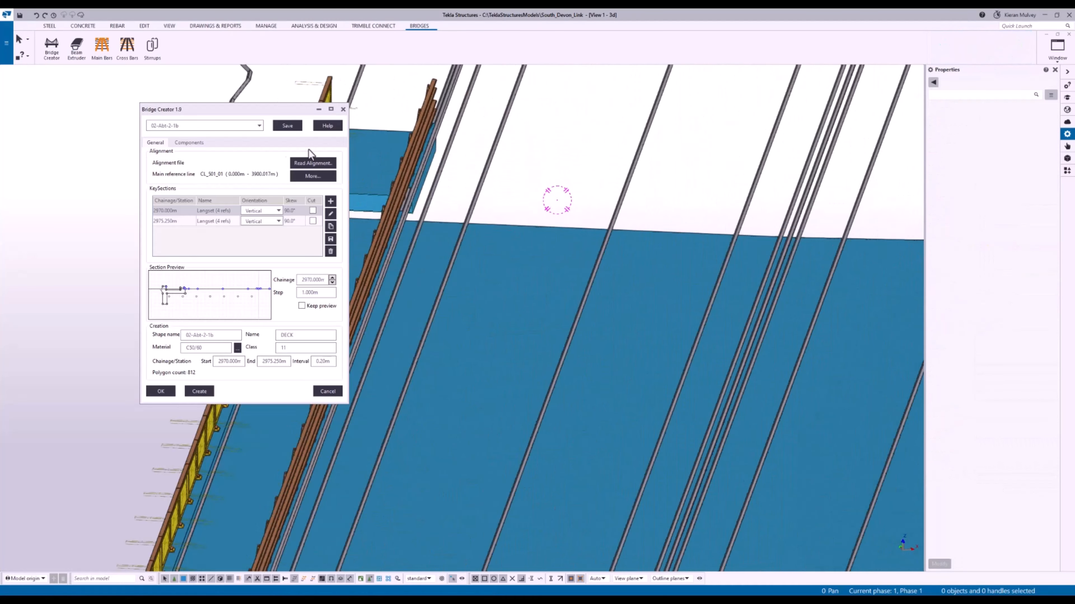
click(199, 126)
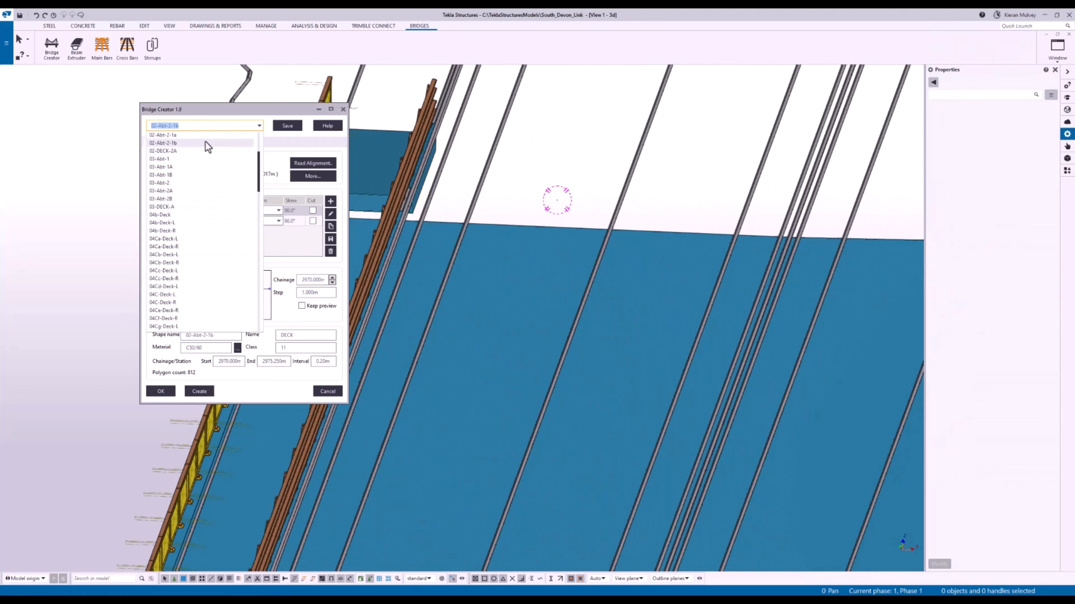
scroll(205, 141, up, 1)
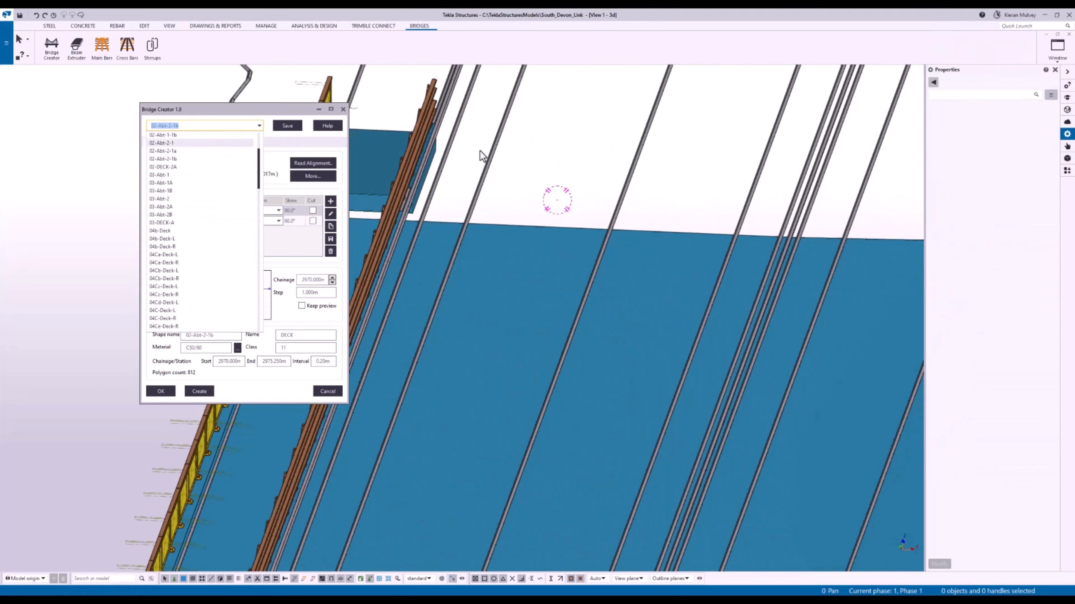
click(186, 143)
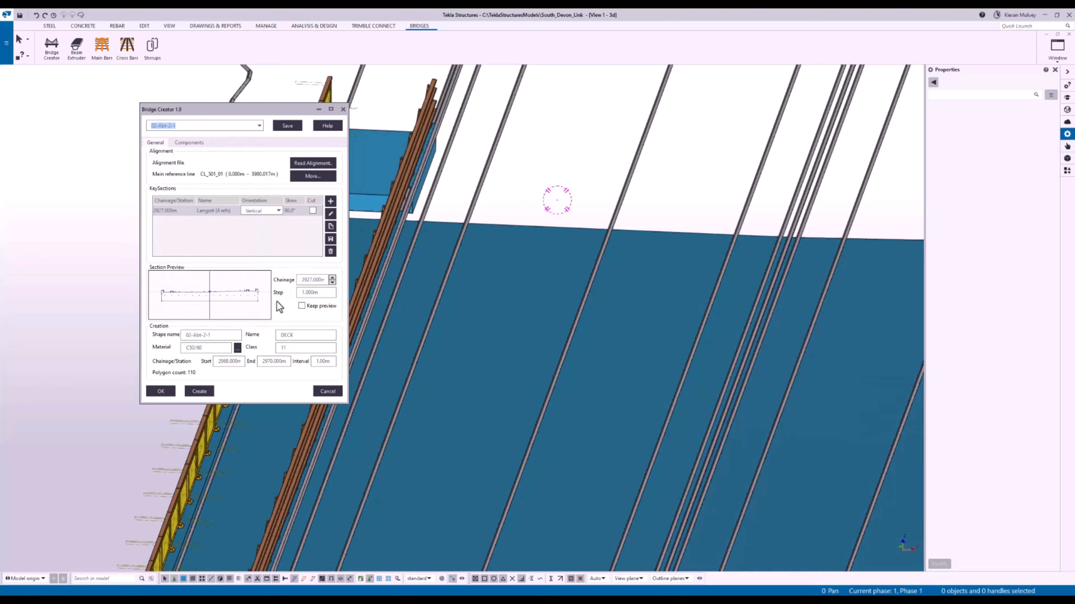
click(199, 393)
click(237, 276)
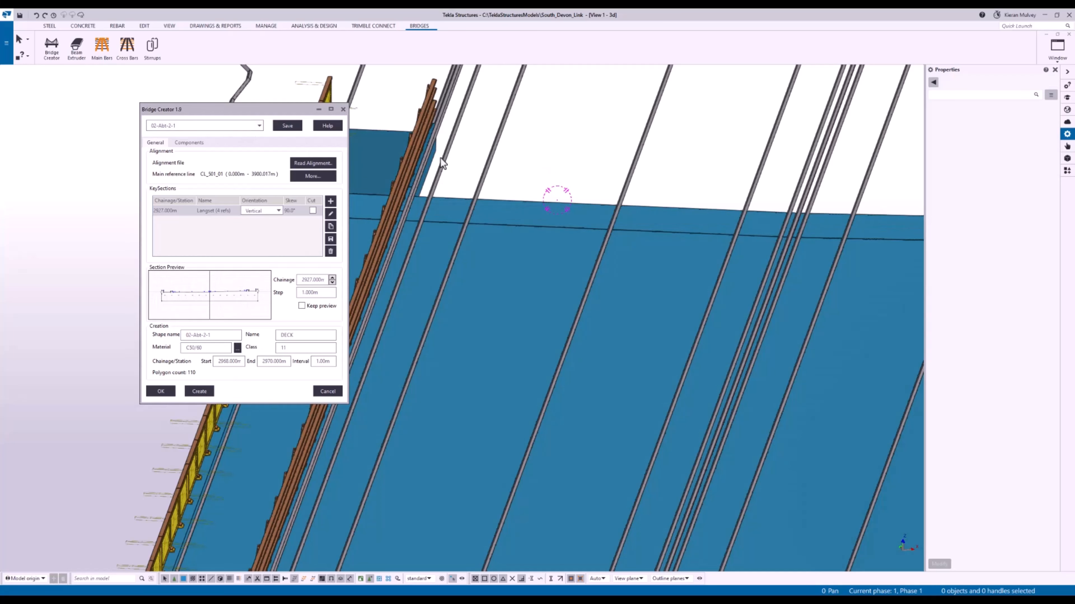
Step: Delete the 02-Abt-1-1b corner section and the adjoining abutment strip at the deck's near end
scroll(440, 157, down, 5)
scroll(398, 314, up, 5)
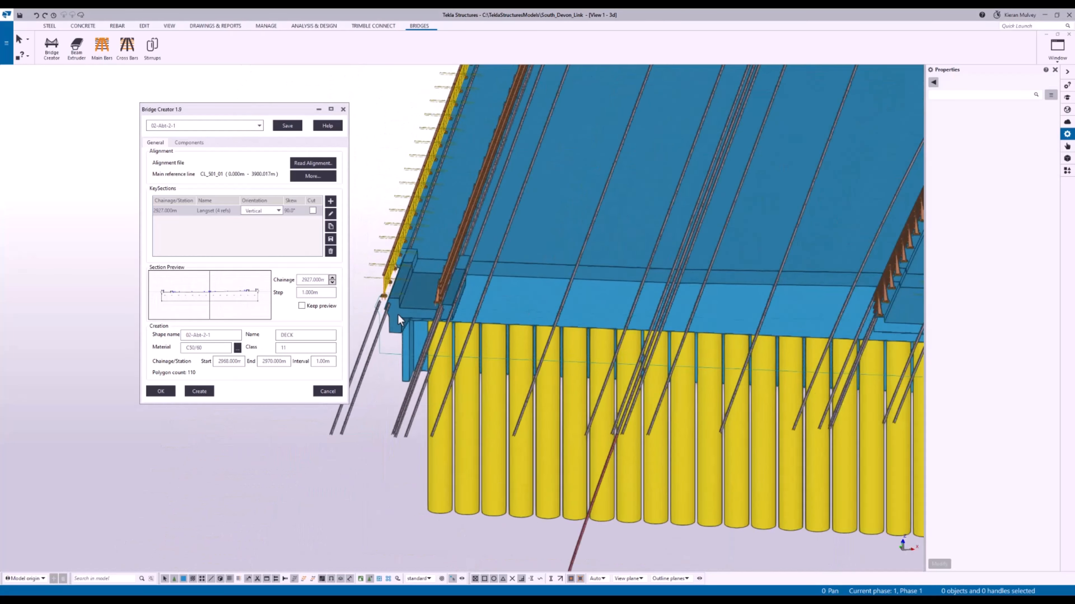
click(433, 304)
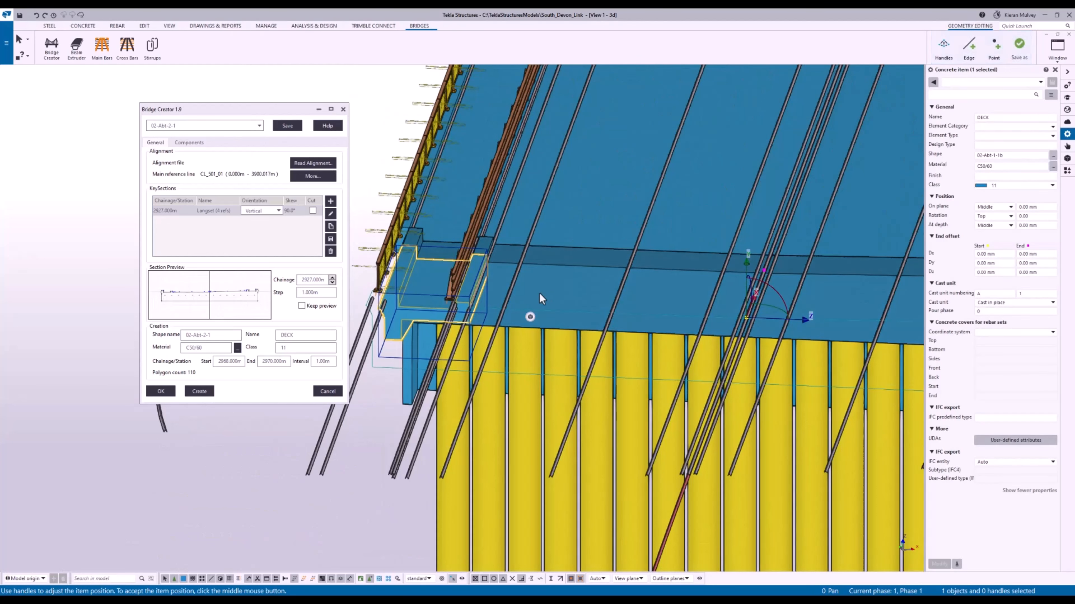
key(Delete)
click(548, 278)
key(Delete)
Step: Load the saved 02-Abt-1-1b settings and recreate the near-end corner section, overwriting the existing shape
click(239, 128)
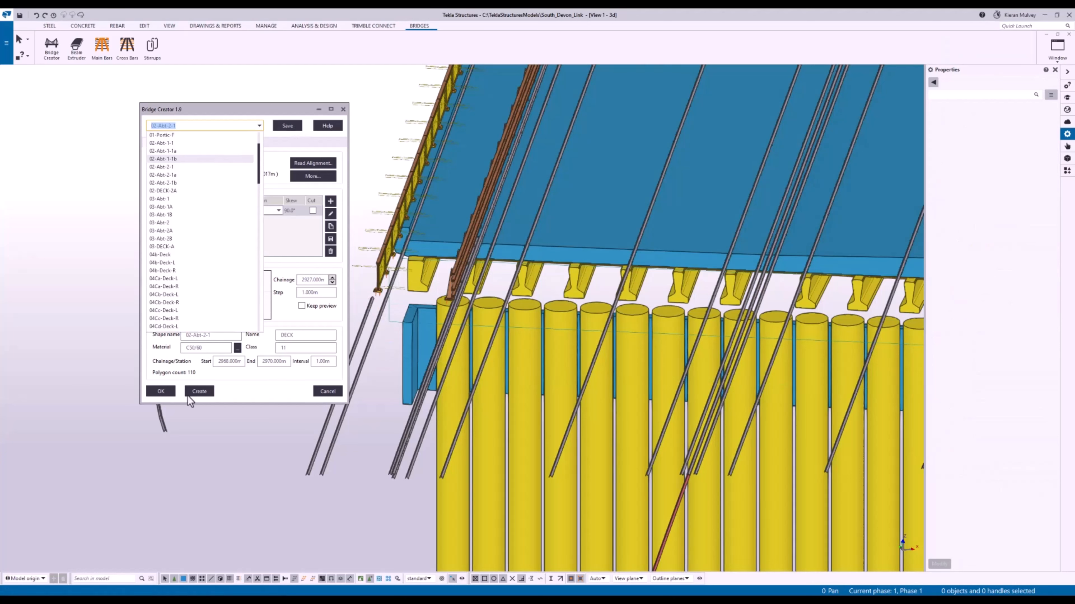
click(203, 394)
click(236, 279)
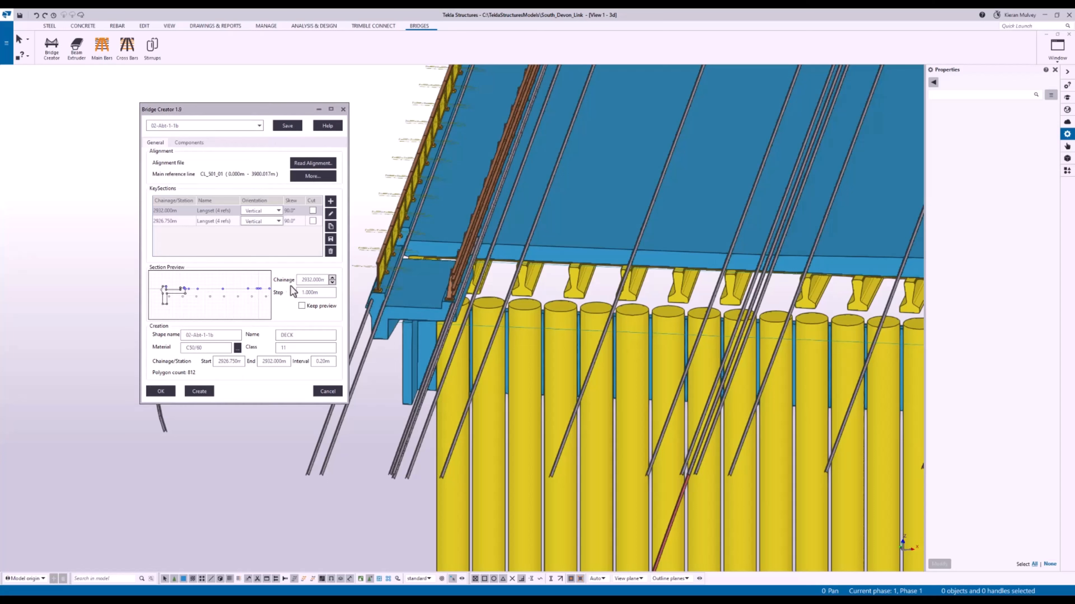
Step: Load the saved 02-Abt-1-1 settings and recreate the near-end abutment strip above the piles, overwriting the existing shape
click(211, 126)
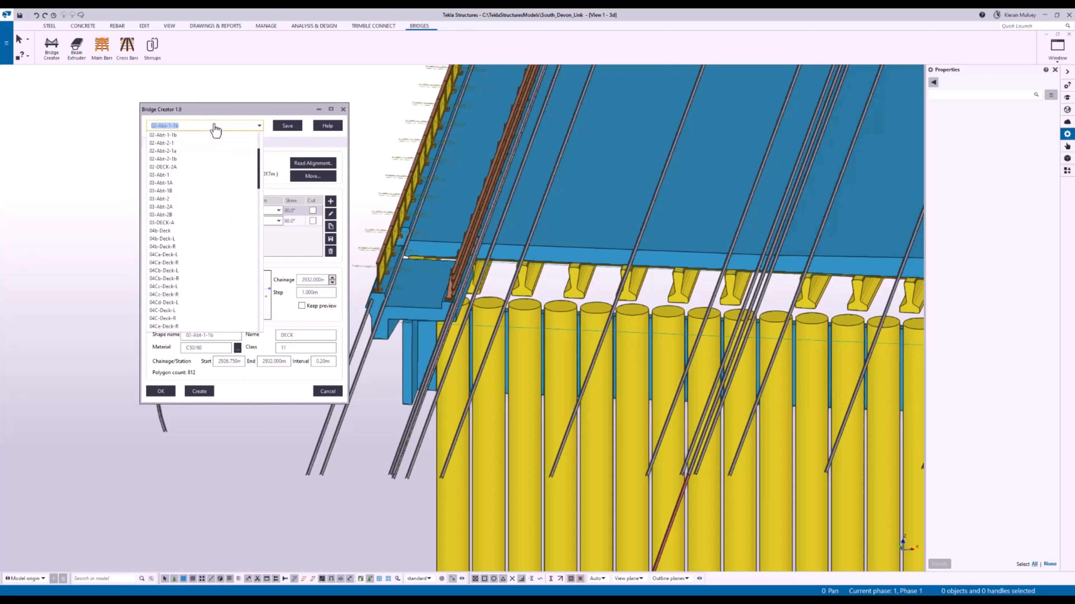
scroll(207, 139, up, 2)
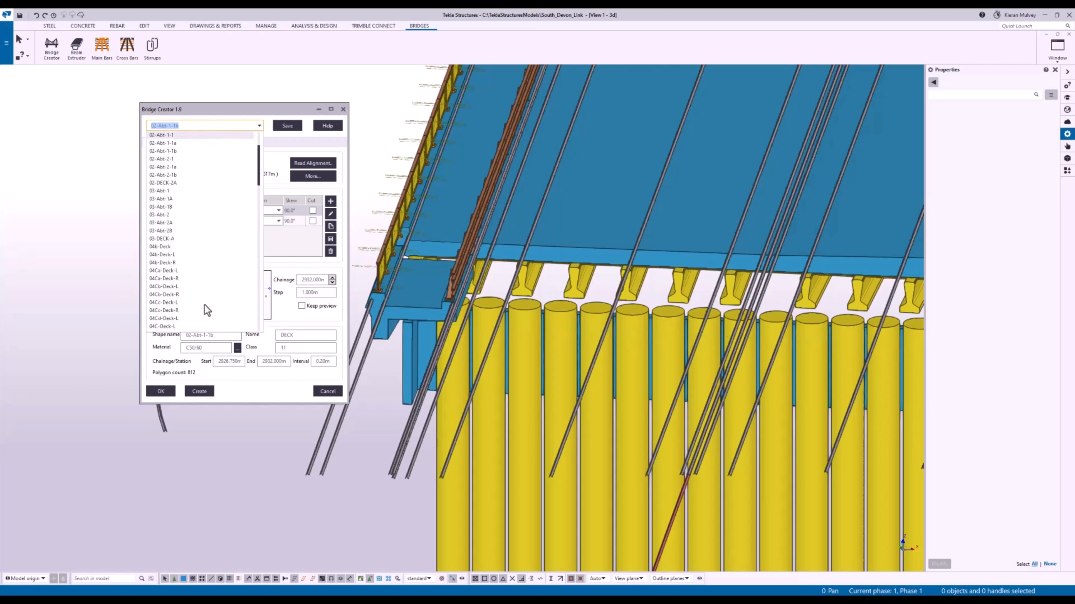
click(202, 394)
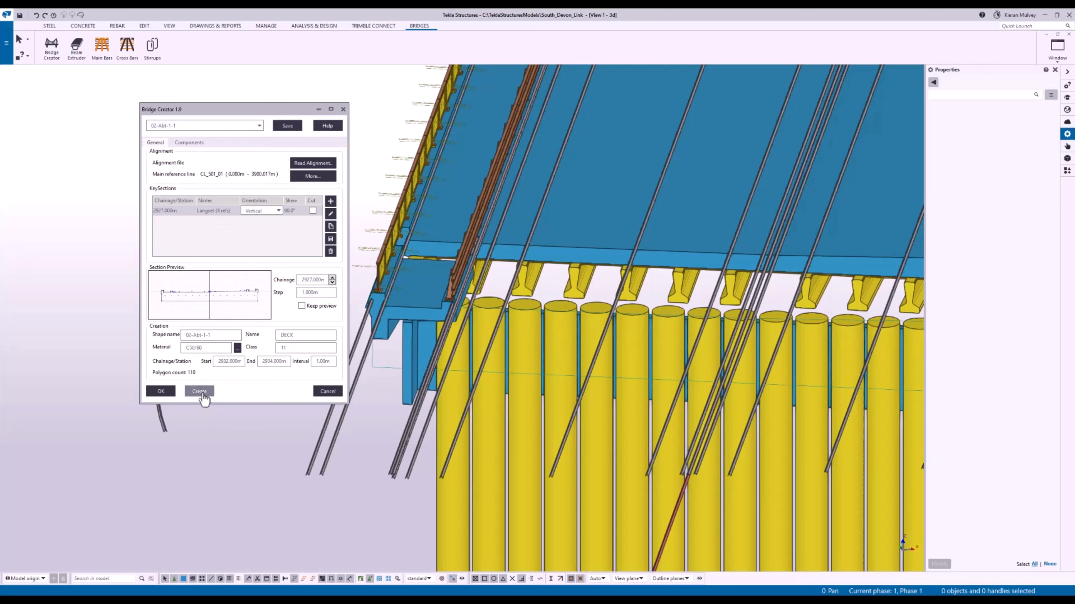
click(257, 280)
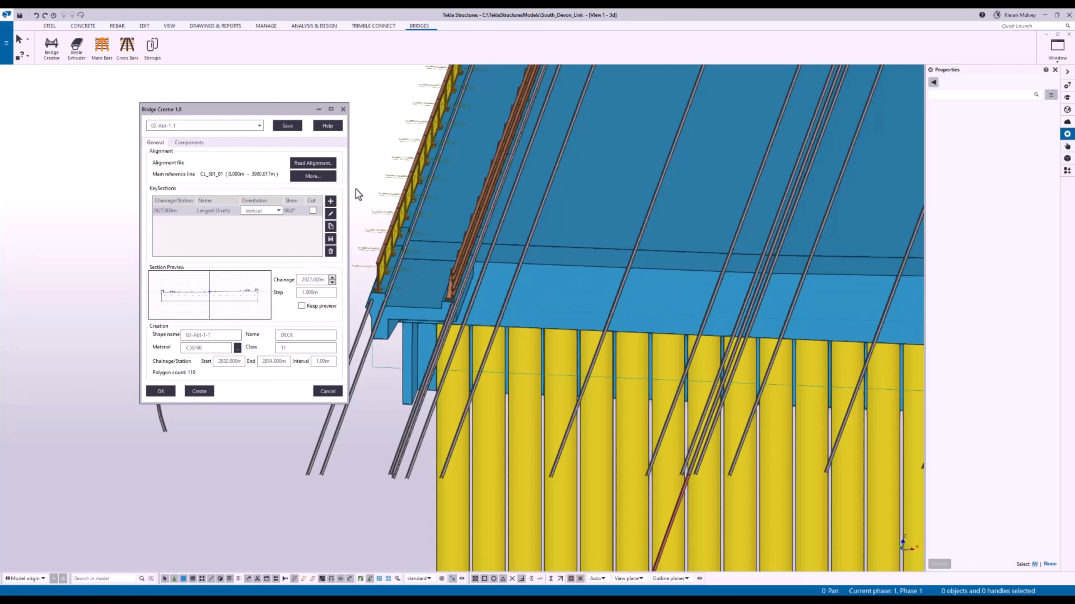
Step: Examine the regenerated bridge's deck, parapets, abutments and piles from several angles, and close Bridge Creator
scroll(356, 189, down, 3)
mouse_move(507, 186)
middle_down()
mouse_move(502, 229)
mouse_move(559, 243)
mouse_move(557, 229)
middle_up()
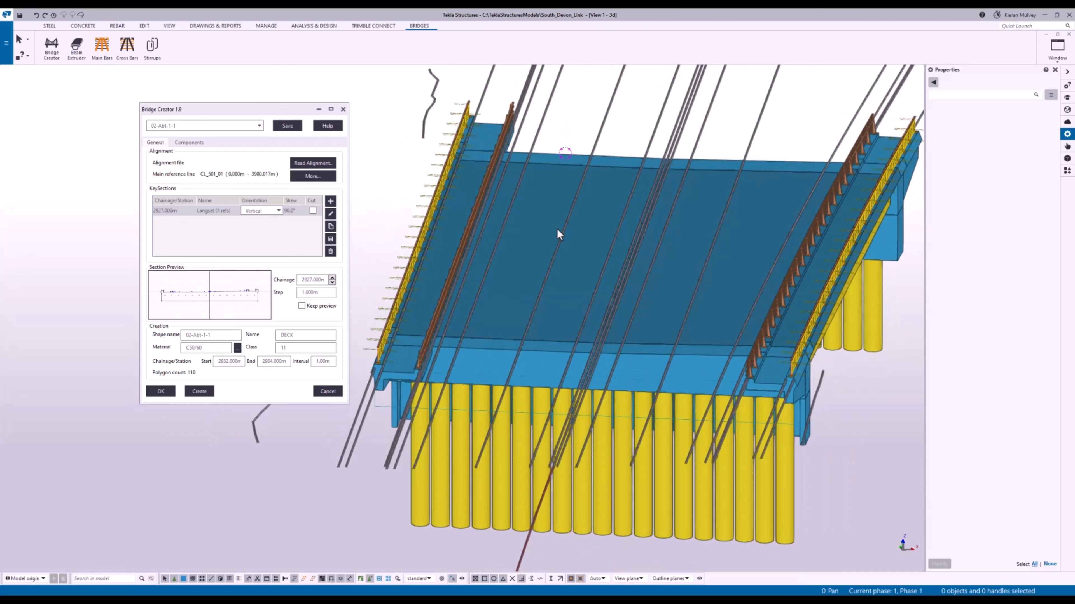
scroll(526, 178, down, 1)
mouse_move(526, 191)
ctrl+middle_down()
mouse_move(612, 216)
mouse_move(573, 240)
mouse_move(665, 222)
ctrl+middle_up()
scroll(666, 220, down, 1)
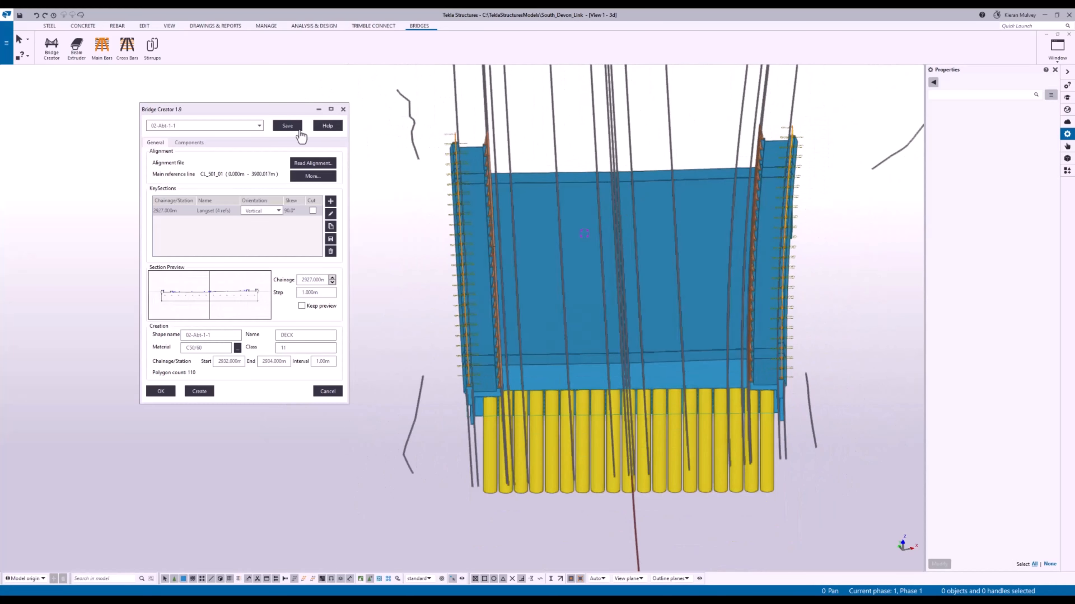
click(343, 110)
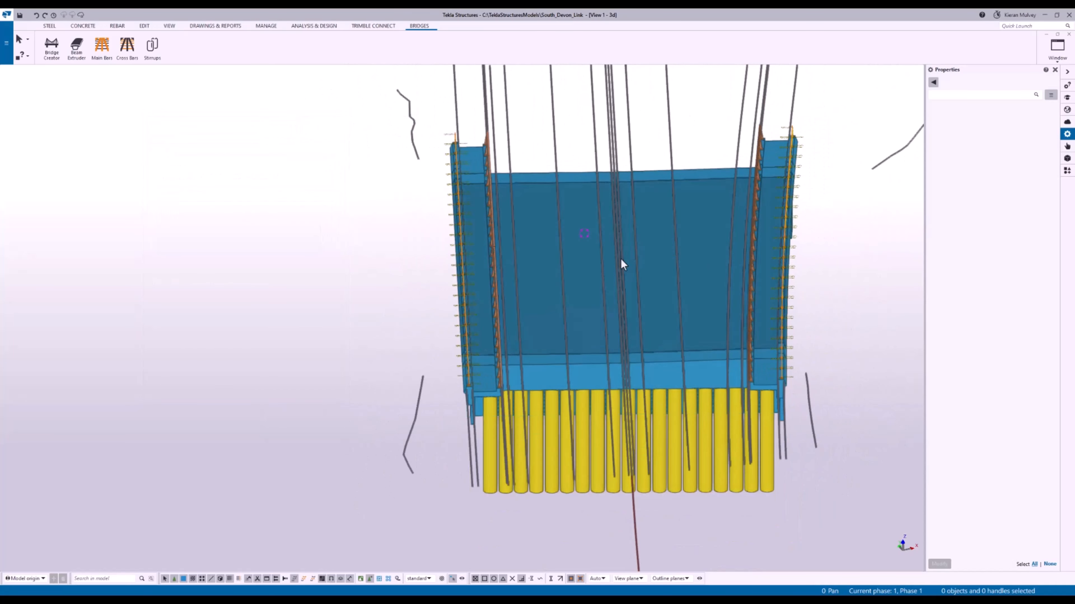
middle_drag(648, 227, 609, 254)
ctrl+middle_drag(539, 238, 567, 257)
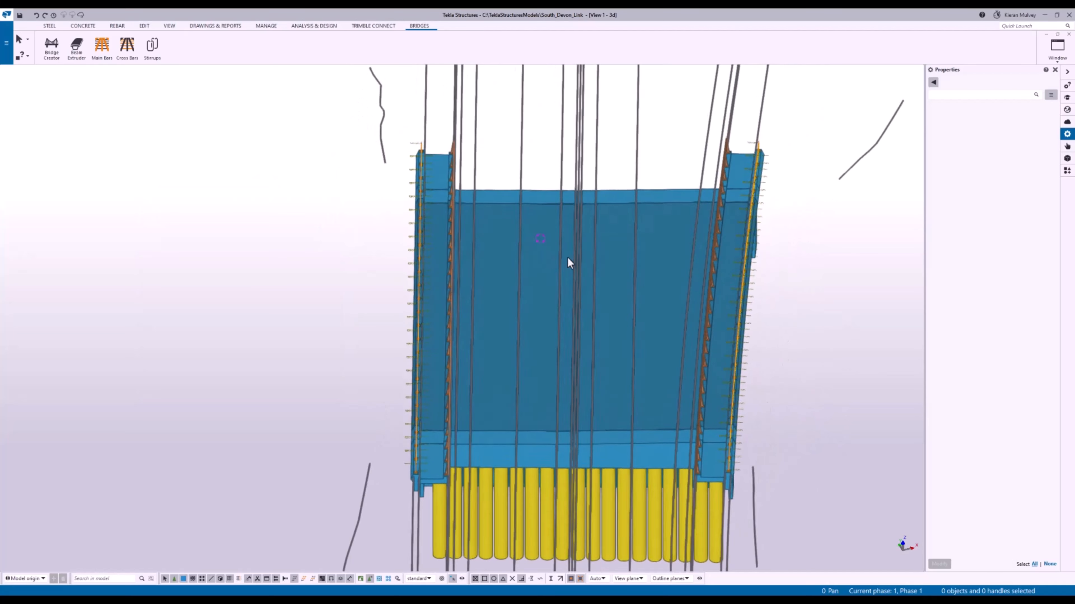
scroll(569, 253, down, 2)
scroll(534, 236, up, 1)
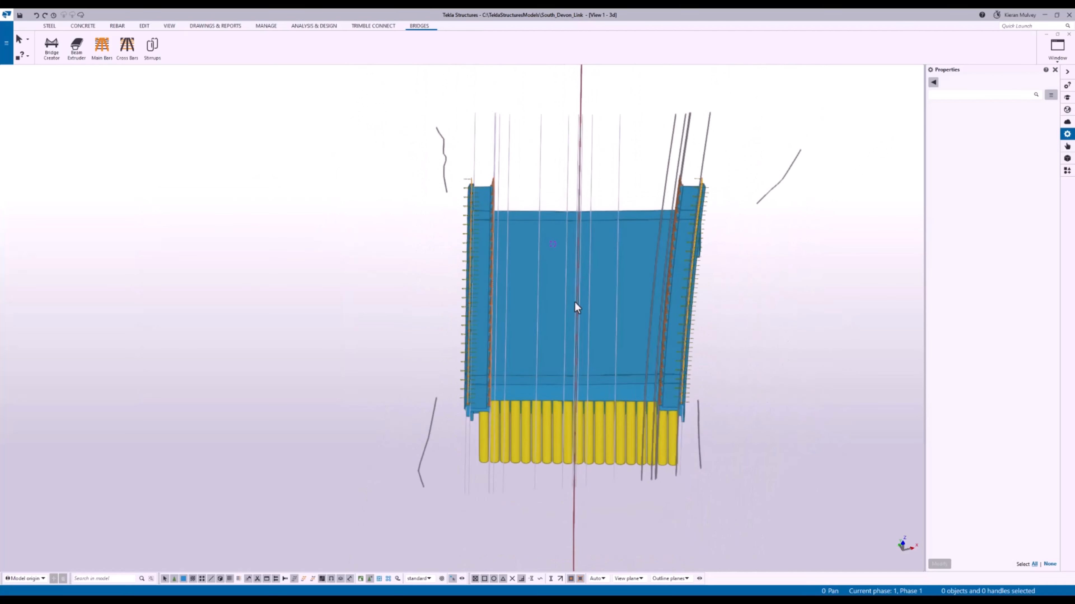
middle_drag(540, 300, 554, 250)
Step: Bring up the Quadri Connector and choose the 02-Scafell Pike Bridge task for export
drag(1074, 201, 624, 161)
click(625, 212)
scroll(571, 250, up, 4)
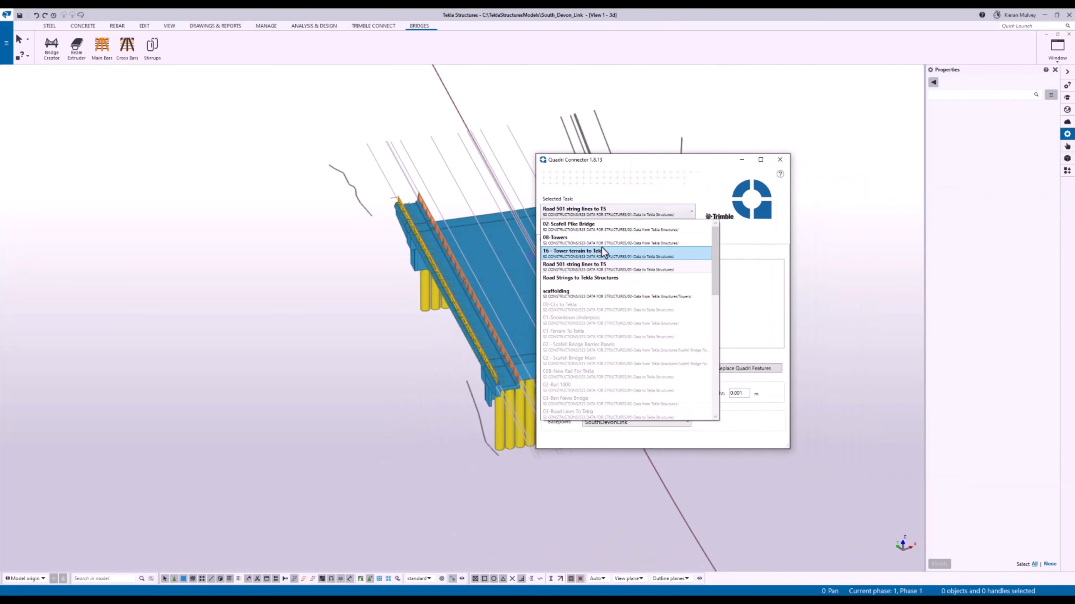
click(603, 253)
drag(619, 168, 866, 149)
click(723, 224)
Step: Select the entire bridge model with its string lines, export the selected objects to Quadri, and close the connector
drag(806, 503, 329, 109)
drag(854, 149, 688, 96)
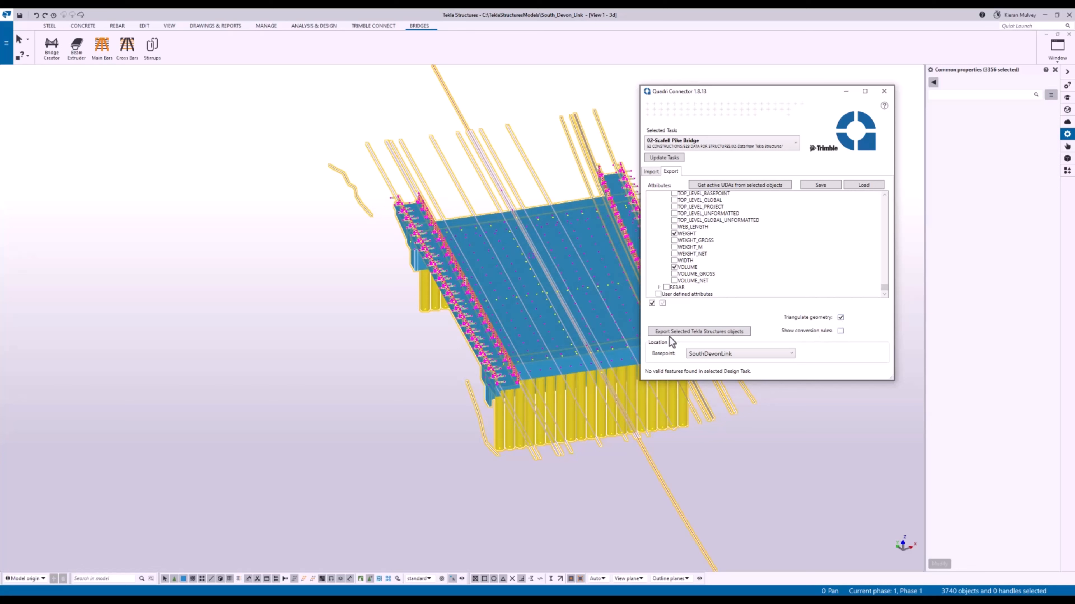
click(708, 336)
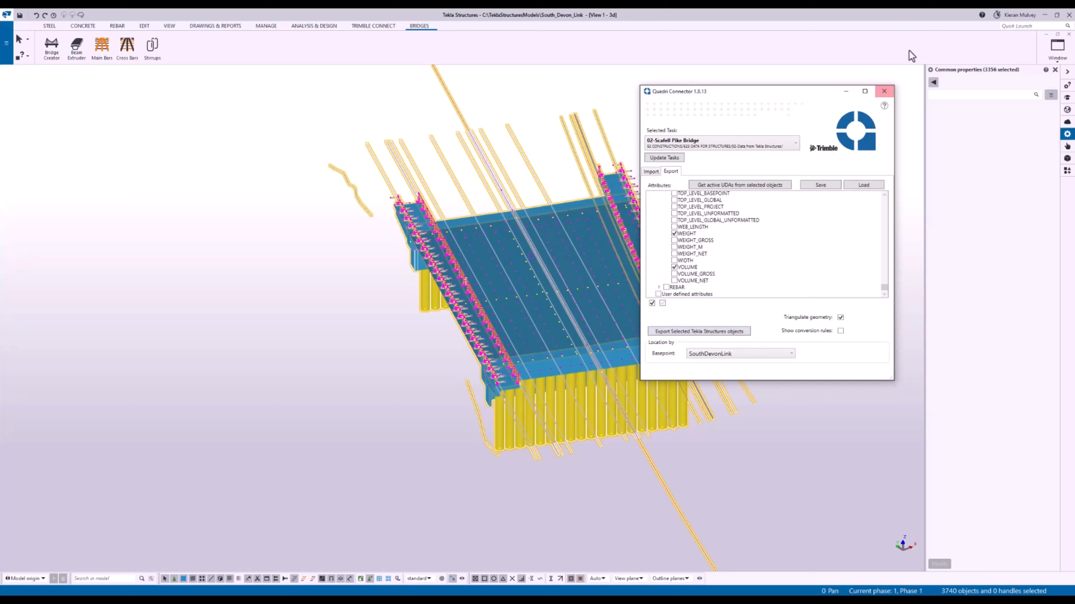
click(883, 91)
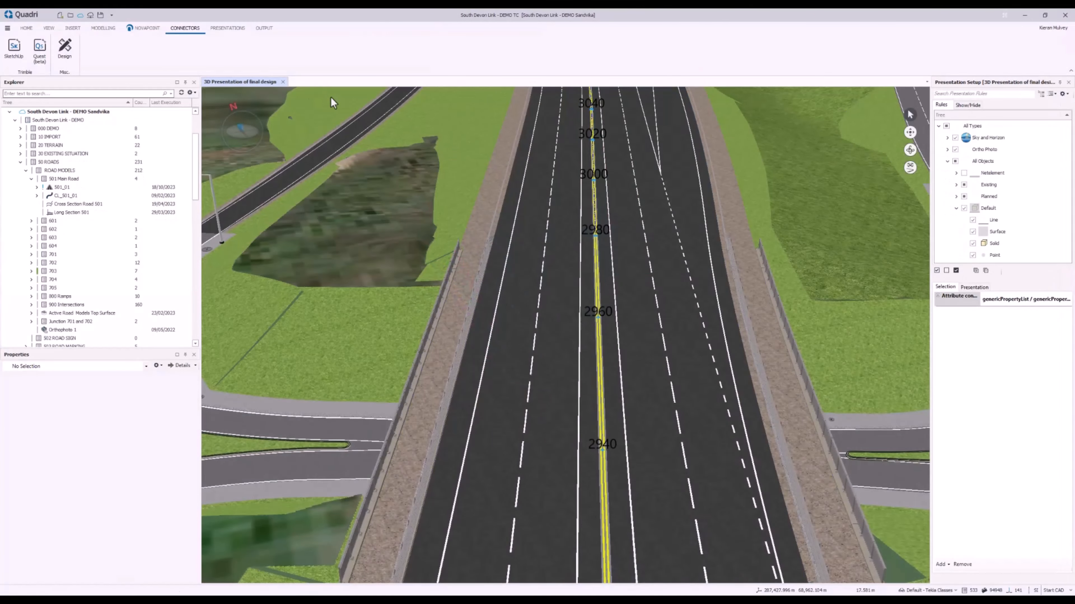
Step: Switch to Quadri, close the 3D presentation of the final design and view the 501_01 road model in 3D
click(283, 82)
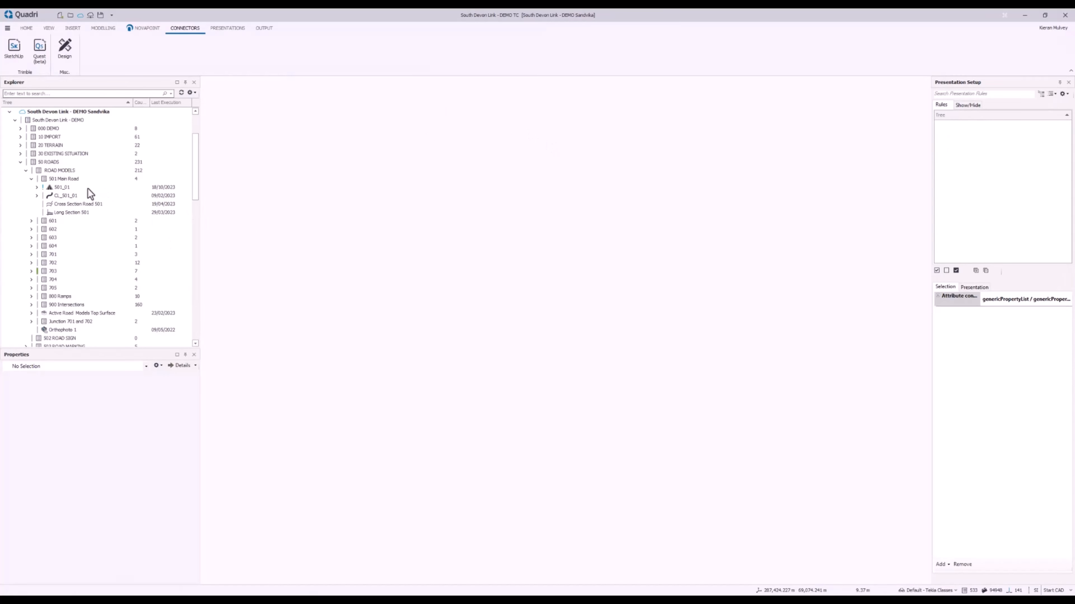
click(88, 189)
right_click(97, 189)
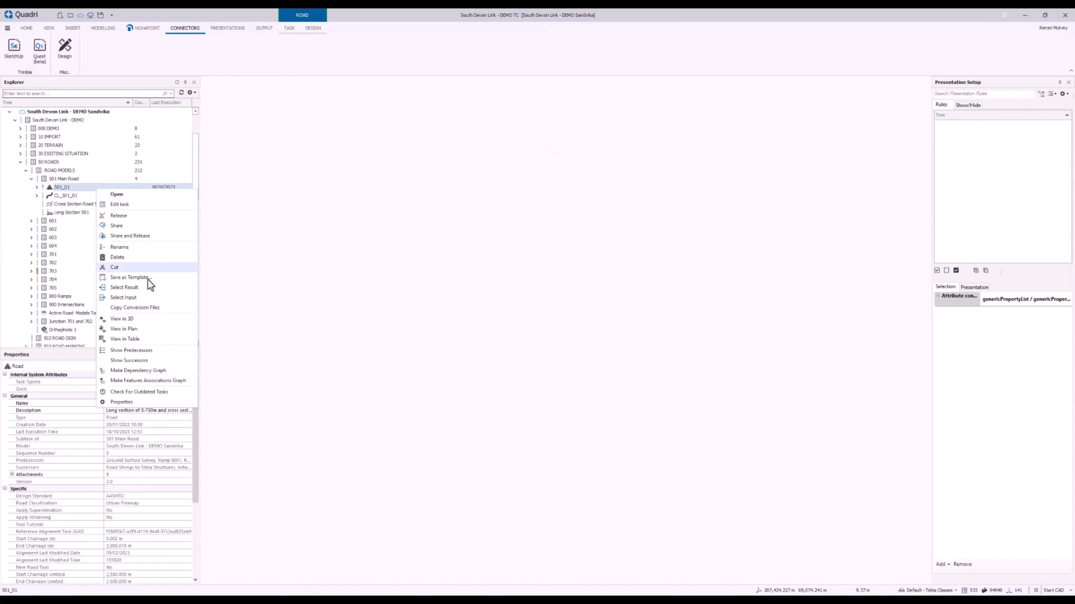
click(148, 322)
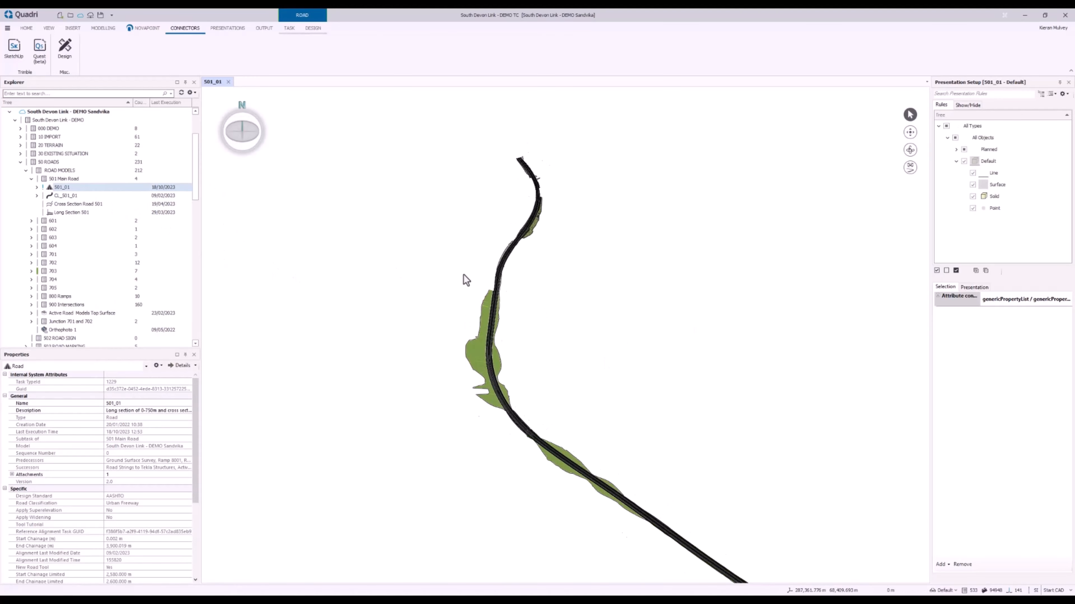
Step: Find 02-Scafell Pike Bridge under 02-Data from Tekla Structures and add it to the 501_01 3D view
click(25, 170)
scroll(84, 216, down, 2)
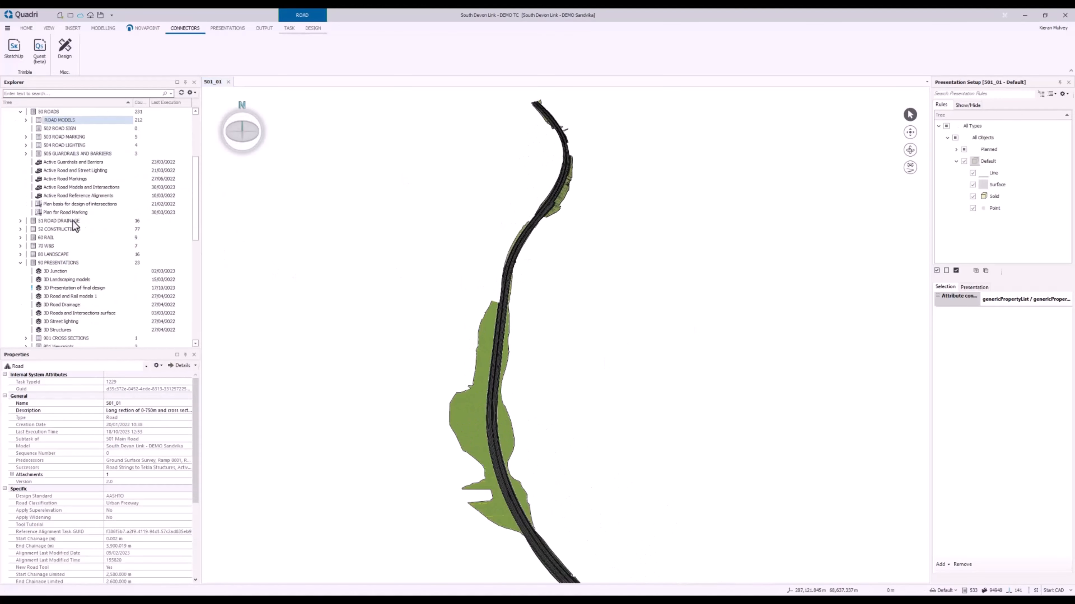
scroll(75, 226, down, 7)
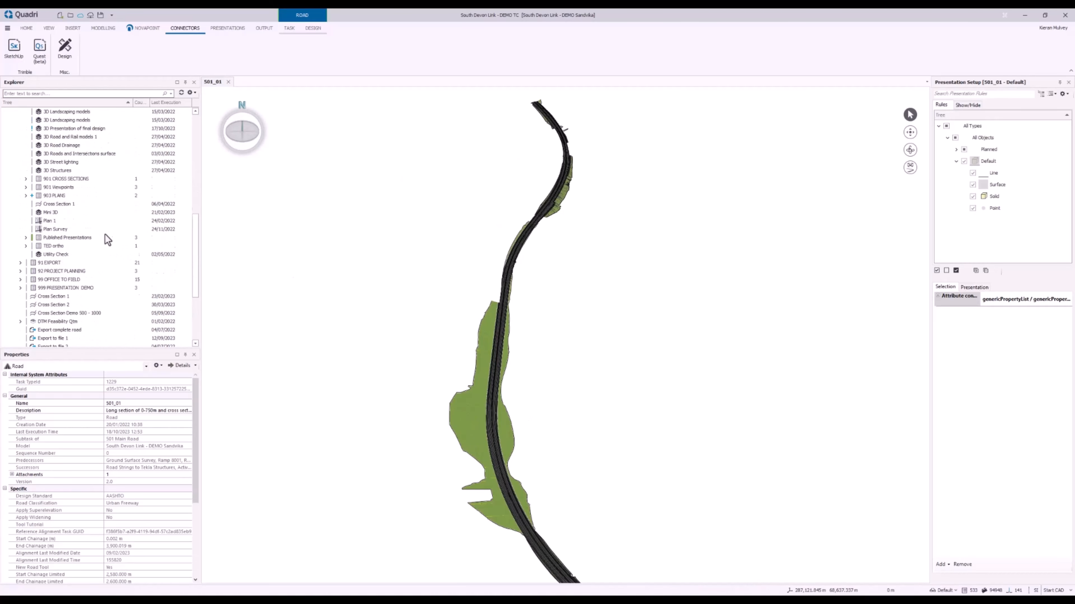
scroll(97, 195, up, 5)
click(20, 153)
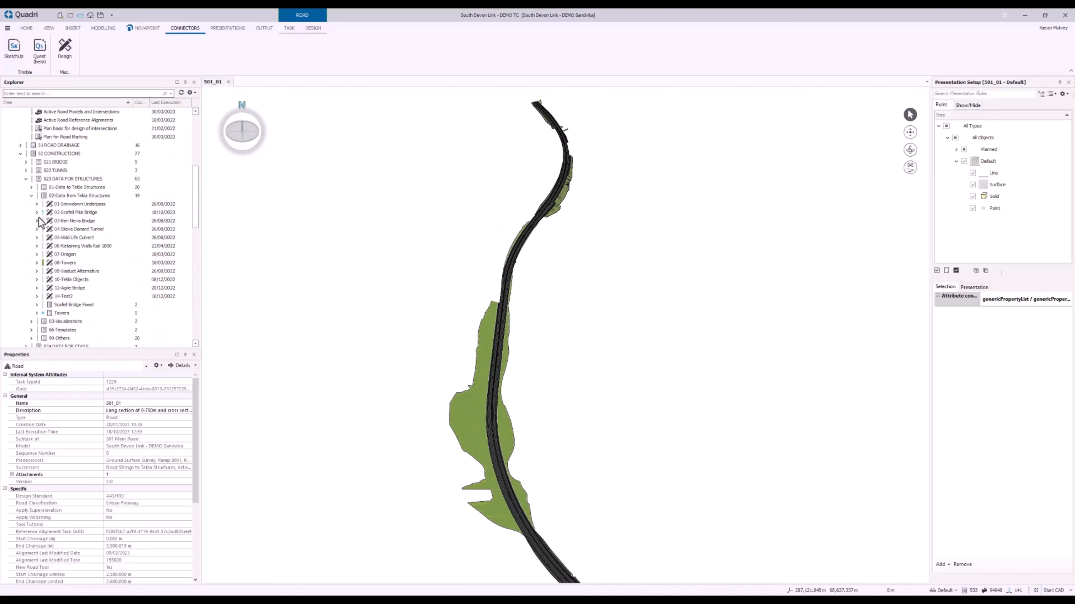
click(76, 212)
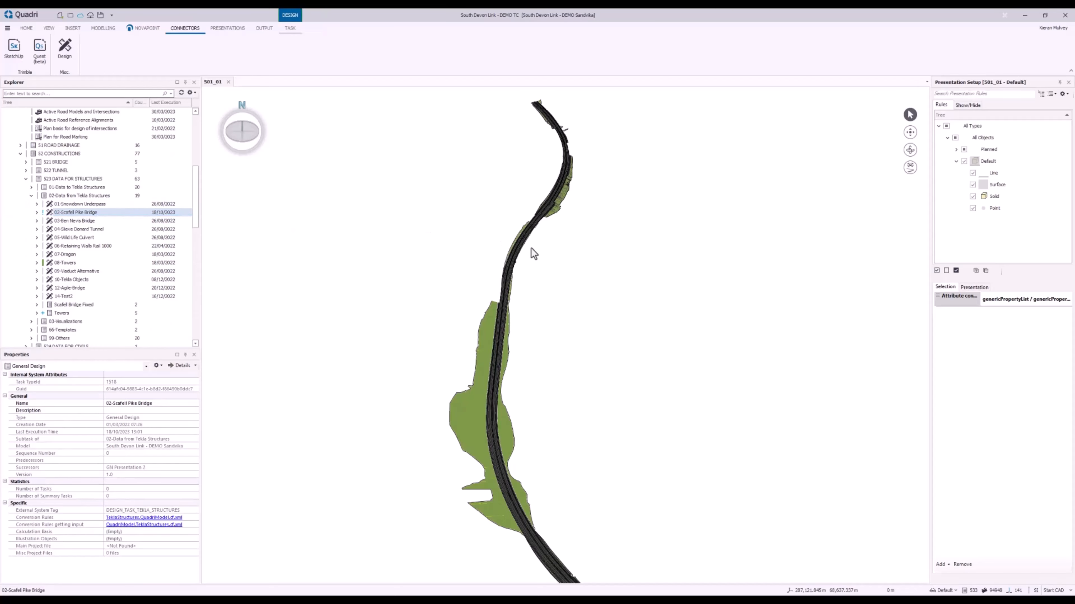
Step: Examine how the exported bridge's parapets and deck edges fit the widened road 501 on both sides
scroll(525, 215, up, 5)
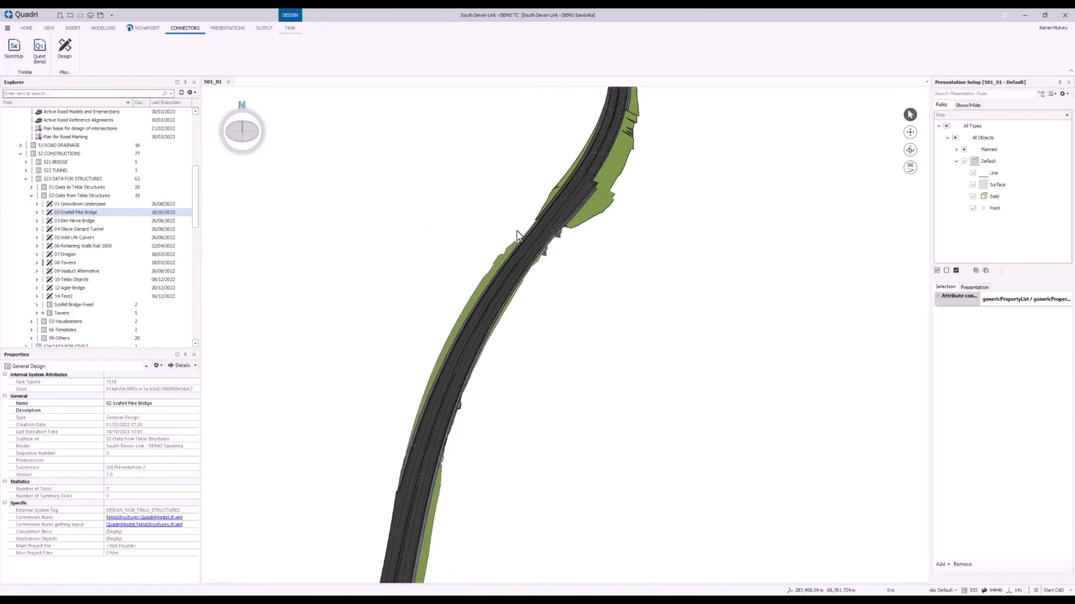
scroll(518, 231, up, 10)
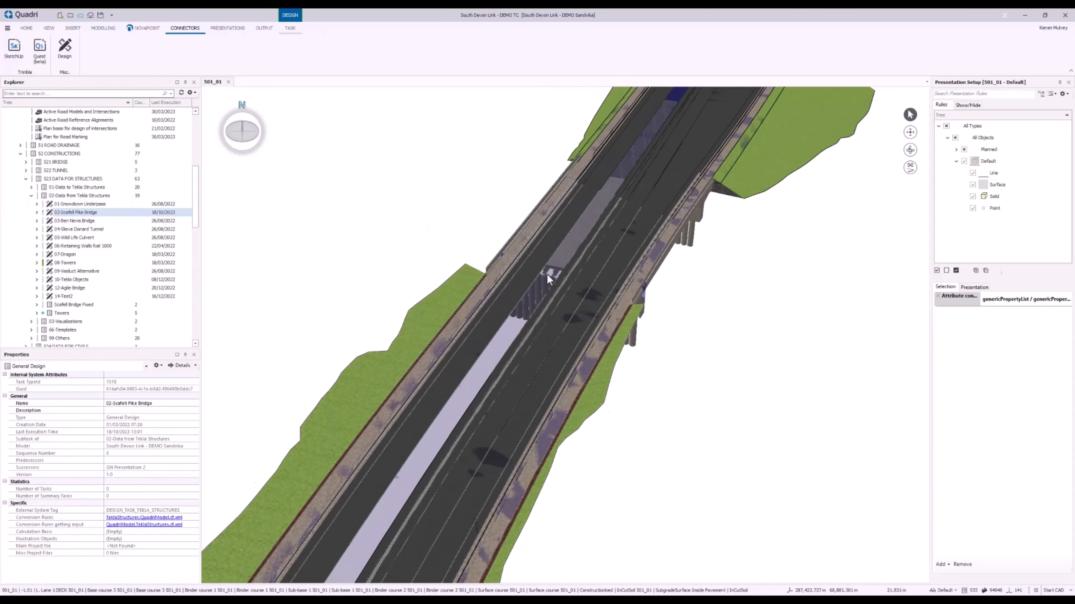
scroll(592, 264, up, 10)
middle_drag(426, 269, 568, 244)
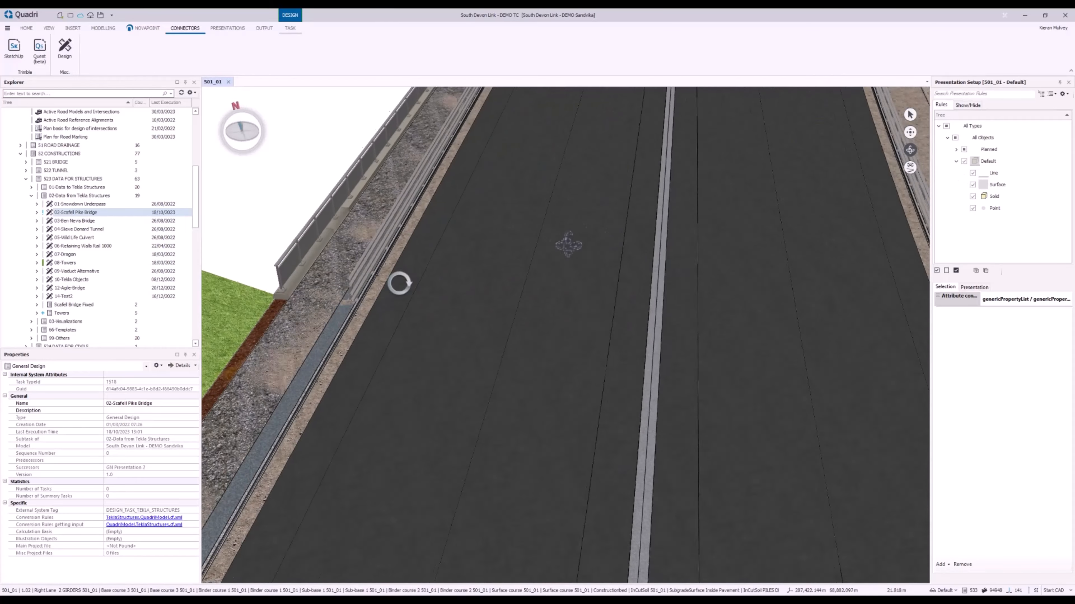
mouse_move(399, 282)
middle_down()
mouse_move(387, 302)
mouse_move(472, 188)
mouse_move(443, 165)
middle_up()
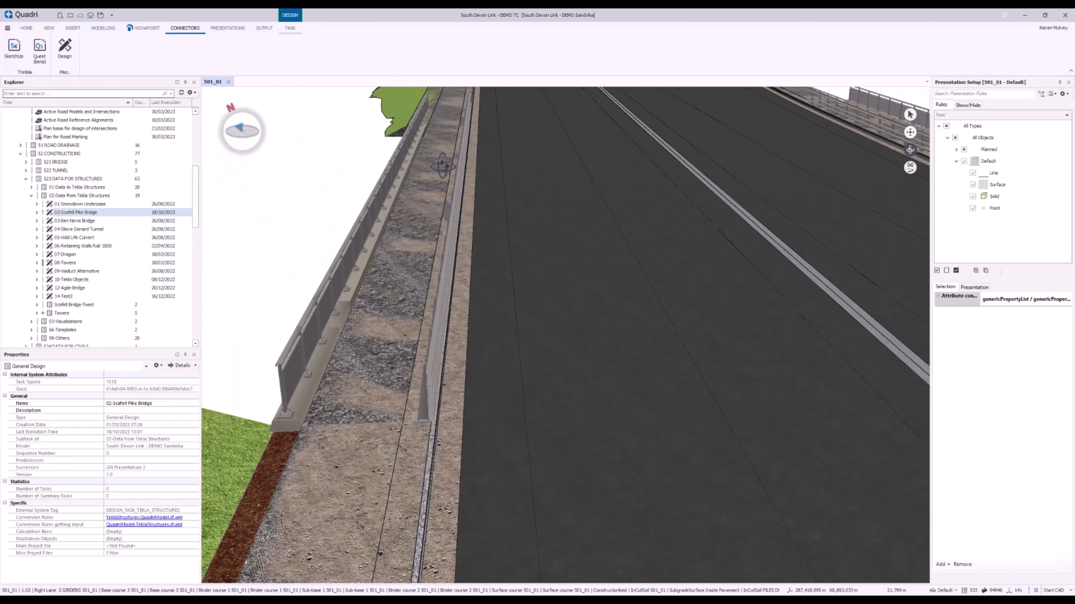
scroll(643, 259, down, 2)
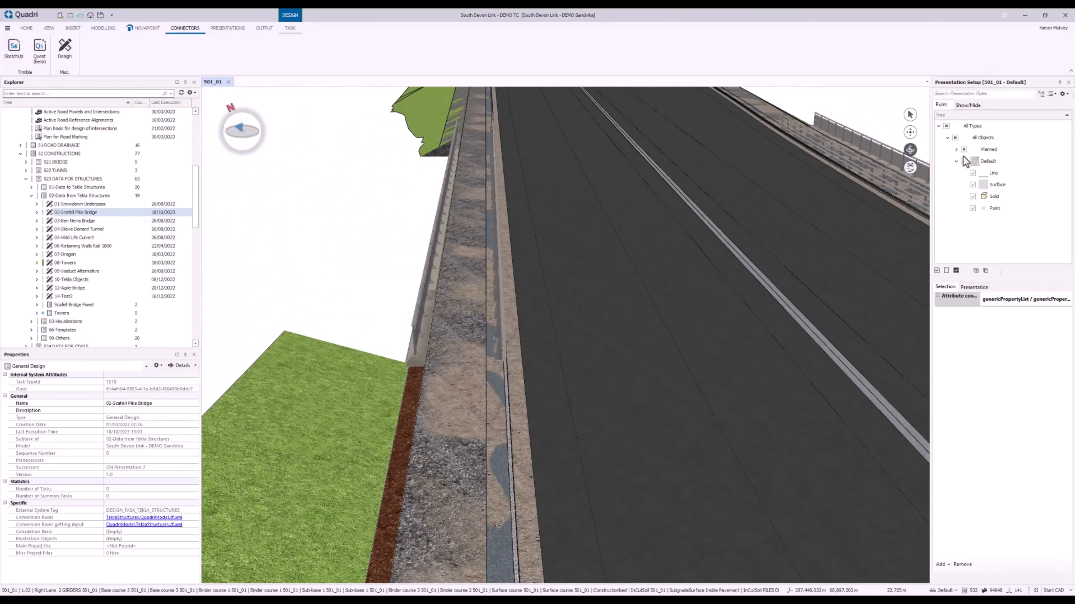
click(910, 132)
drag(821, 224, 466, 259)
click(910, 150)
drag(674, 292, 654, 299)
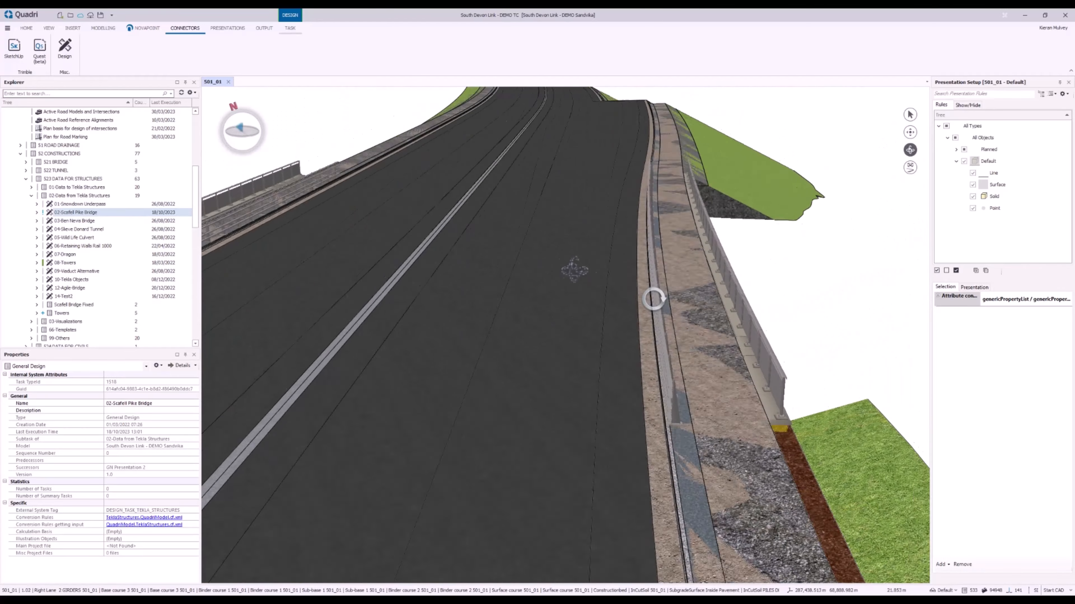
drag(574, 270, 609, 269)
scroll(608, 268, down, 2)
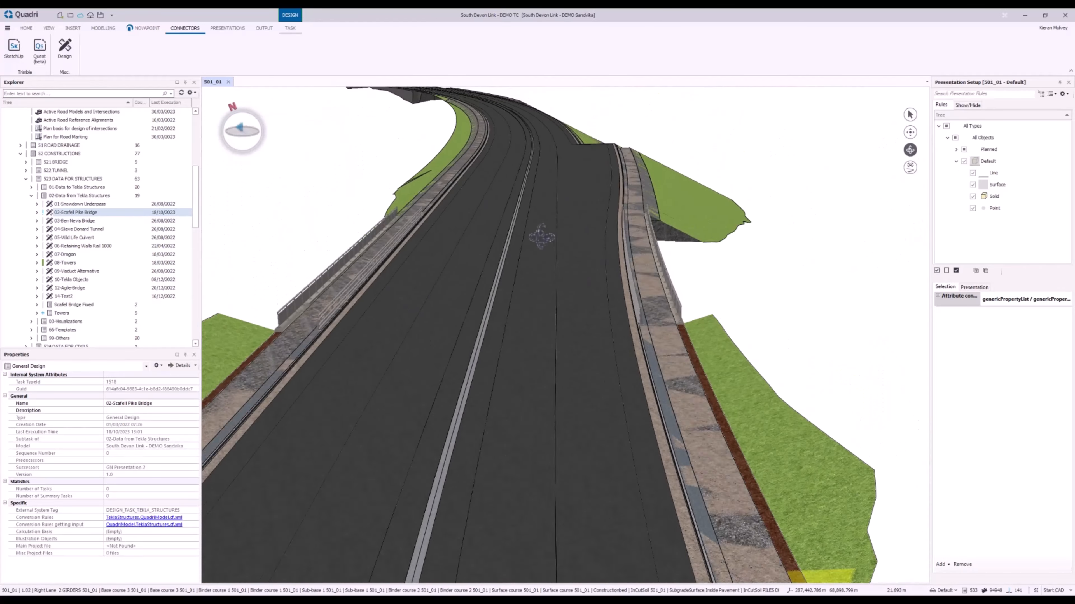
drag(542, 236, 669, 288)
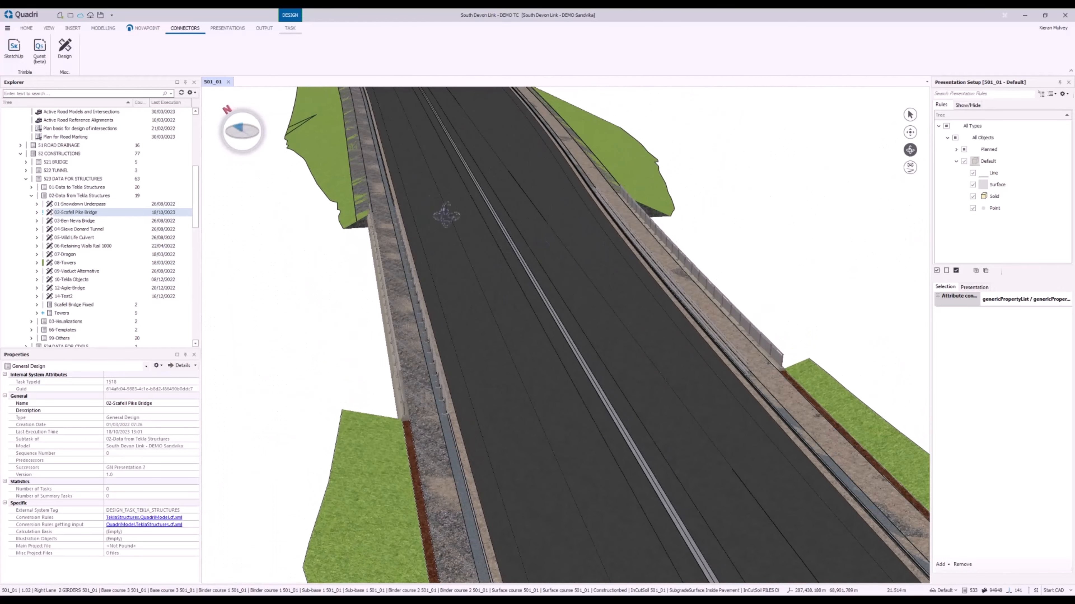
Step: Close the 501_01 view and open 3D Presentation of final design from the 90 PRESENTATIONS folder
click(229, 81)
scroll(126, 197, up, 5)
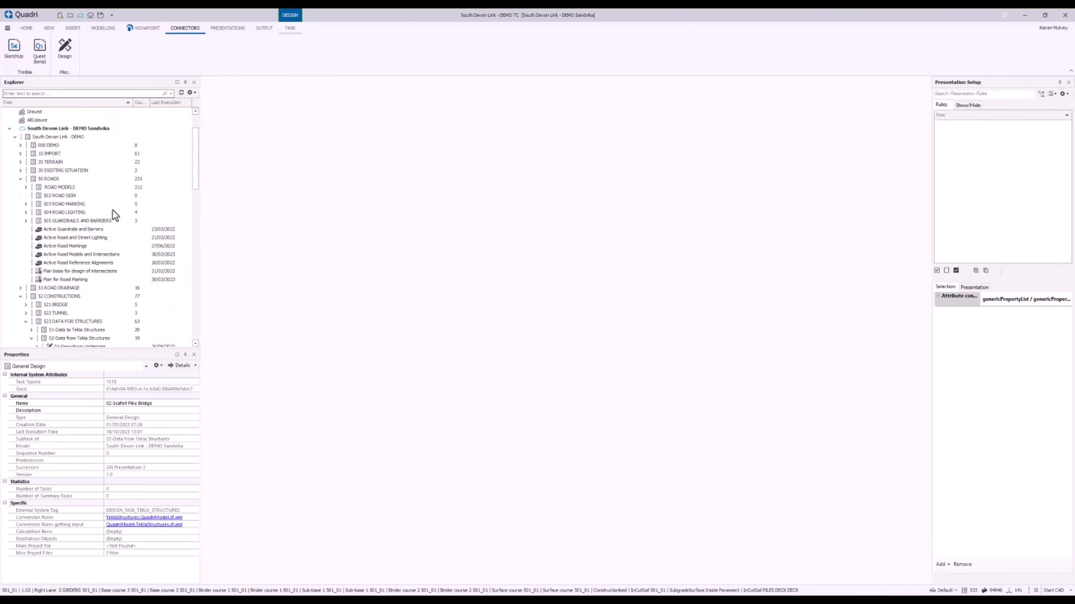
scroll(85, 220, down, 3)
click(20, 230)
scroll(106, 249, down, 1)
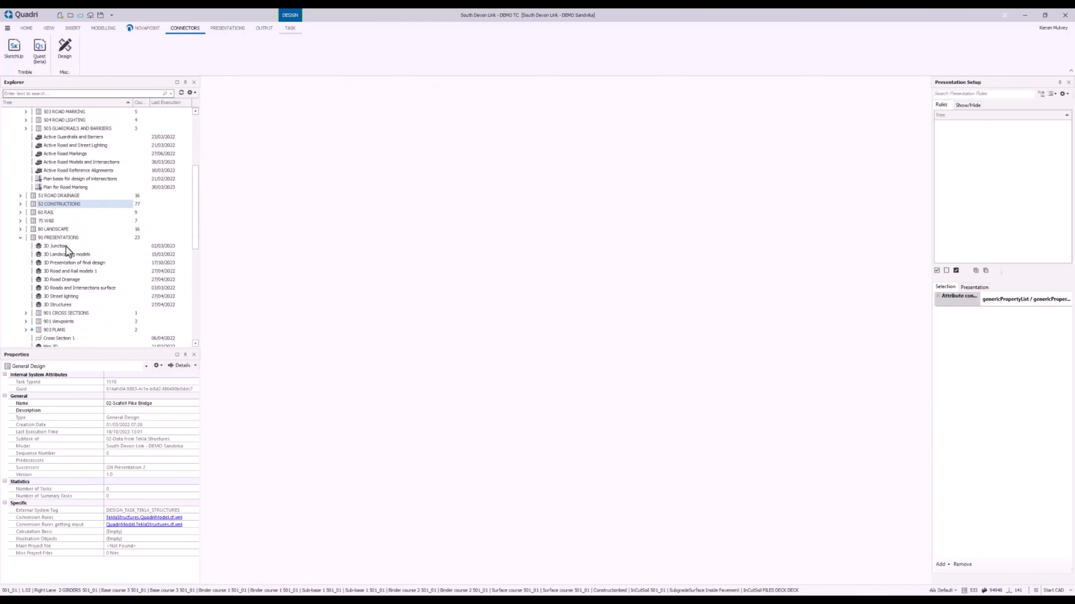
double_click(186, 262)
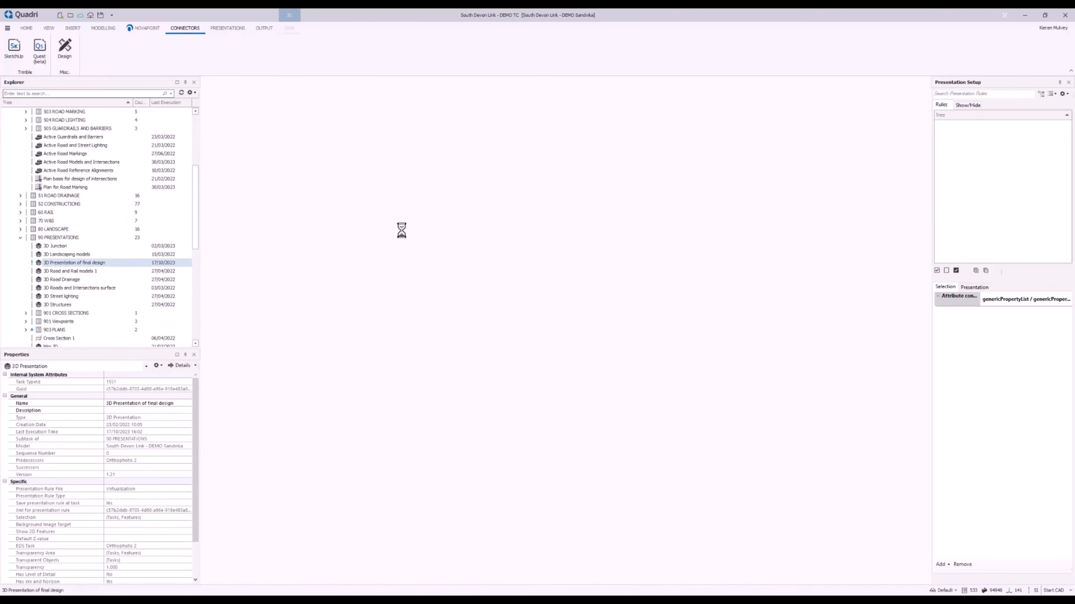